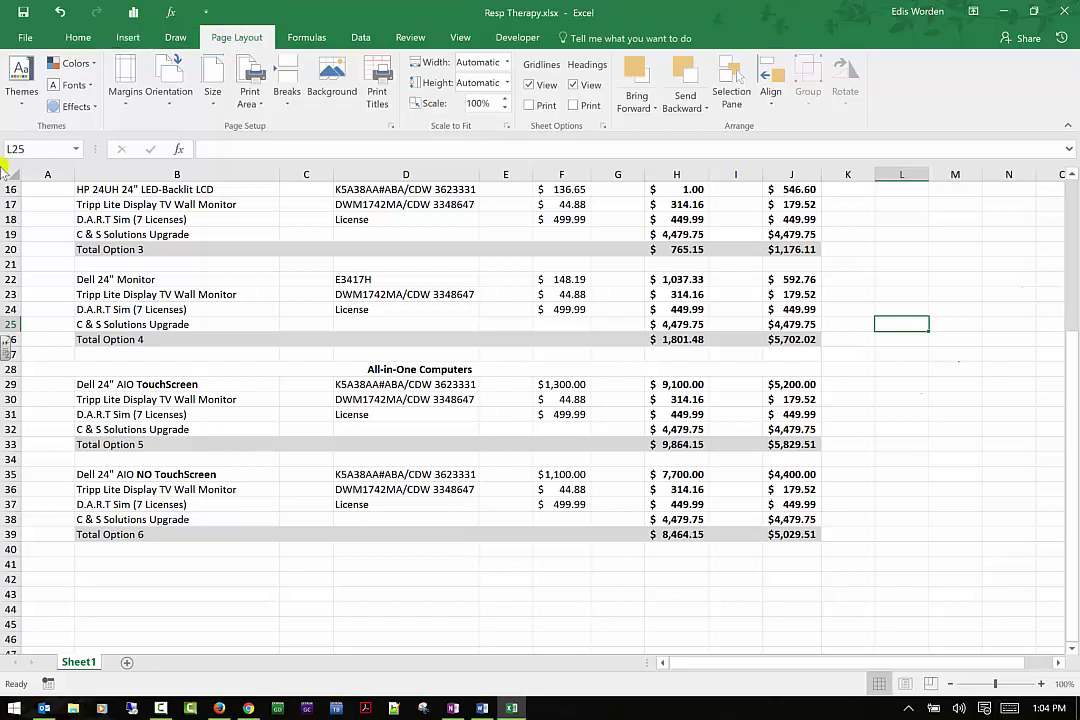
# Apply the Banded theme, then switch the workbook to the Circuit theme.
pyautogui.click(26, 98)
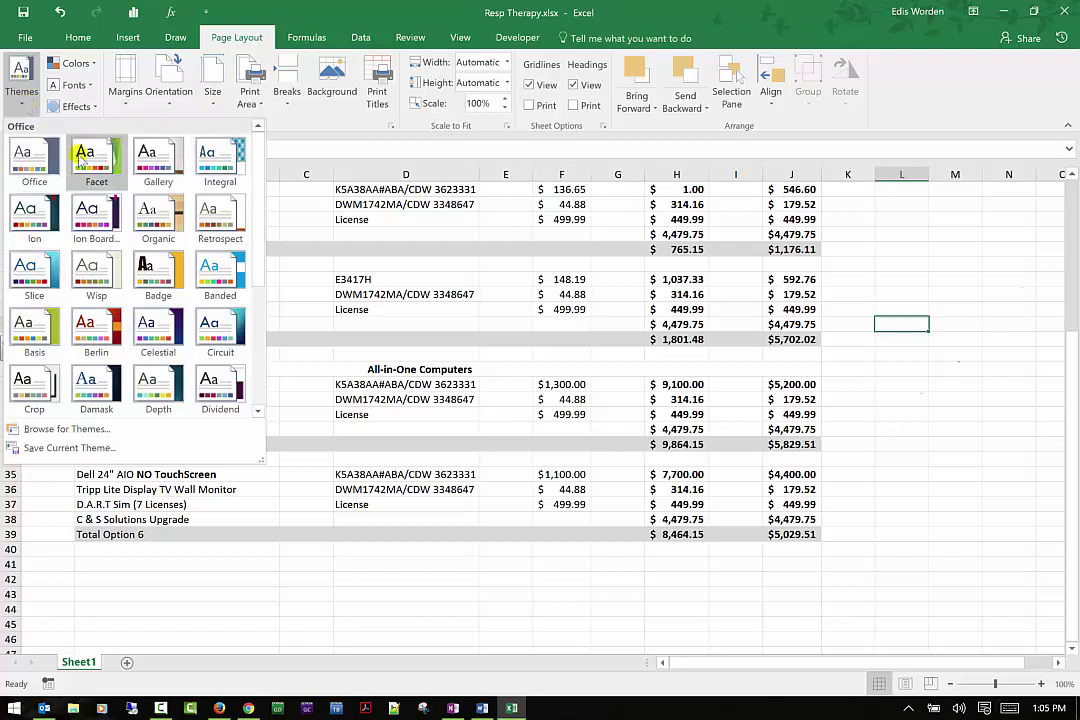
pyautogui.click(228, 303)
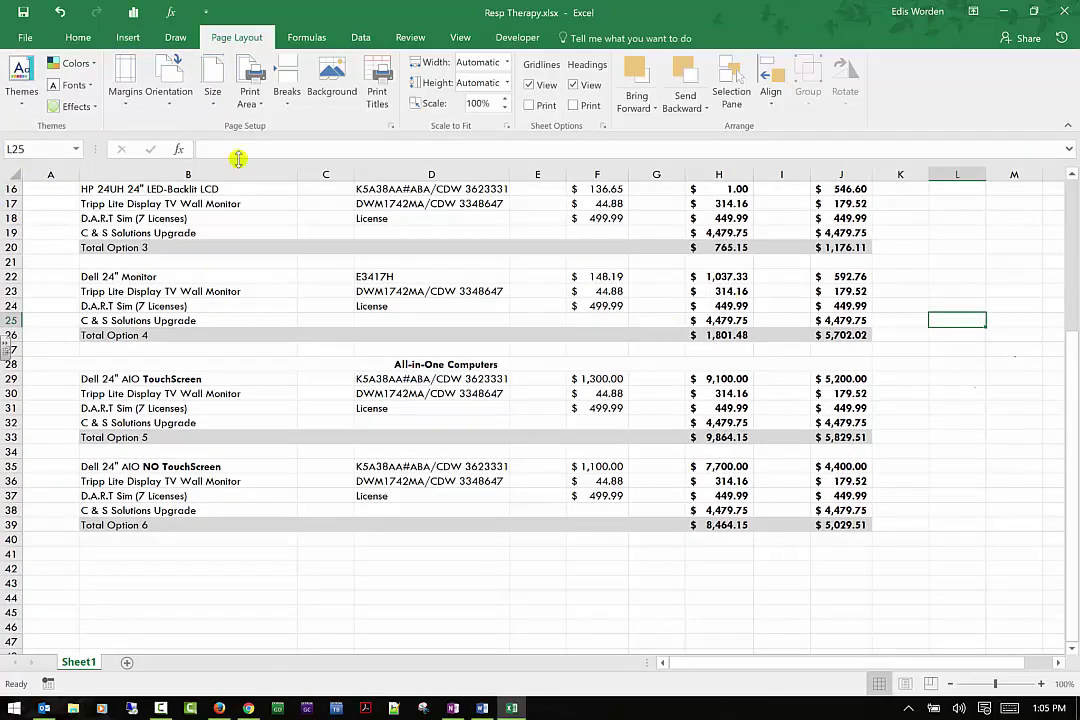
pyautogui.scroll(3, 266, 351)
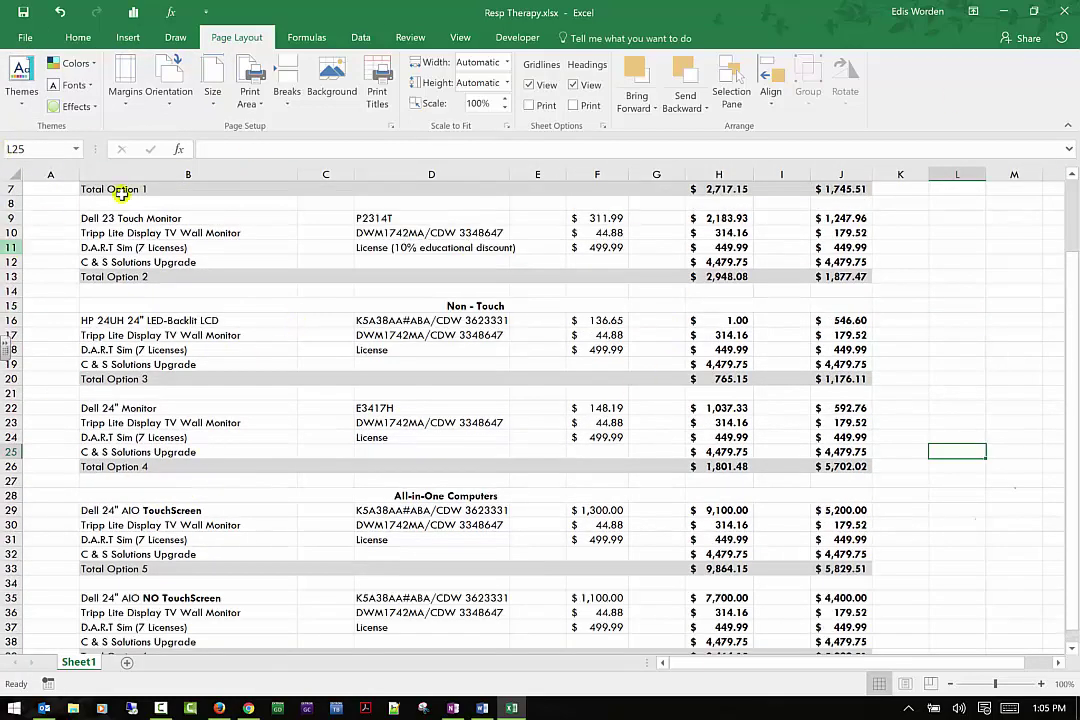
pyautogui.click(22, 72)
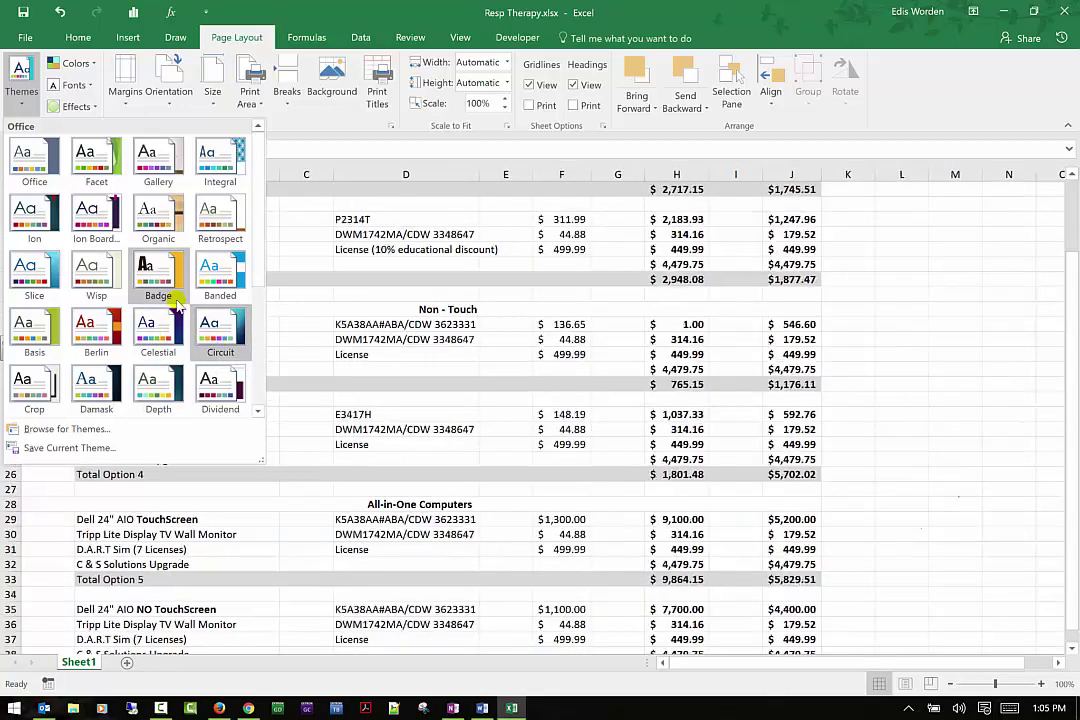
pyautogui.click(217, 345)
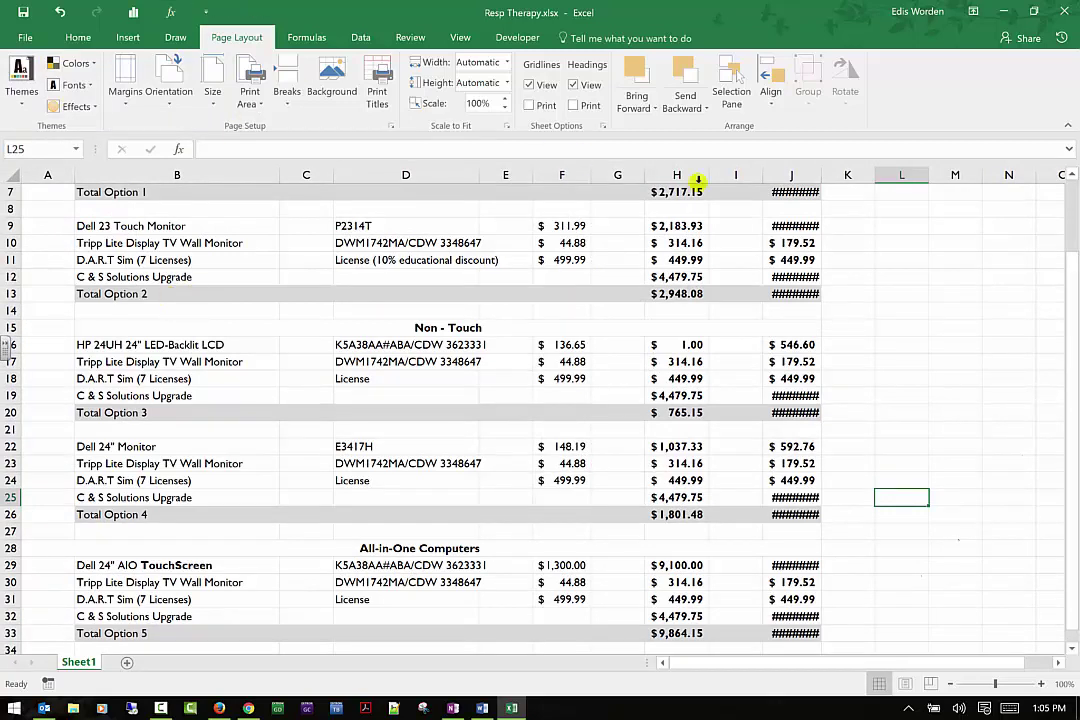
# Widen column J so its #### totals display, and slightly widen column D.
pyautogui.moveTo(826, 175); pyautogui.dragTo(850, 175)
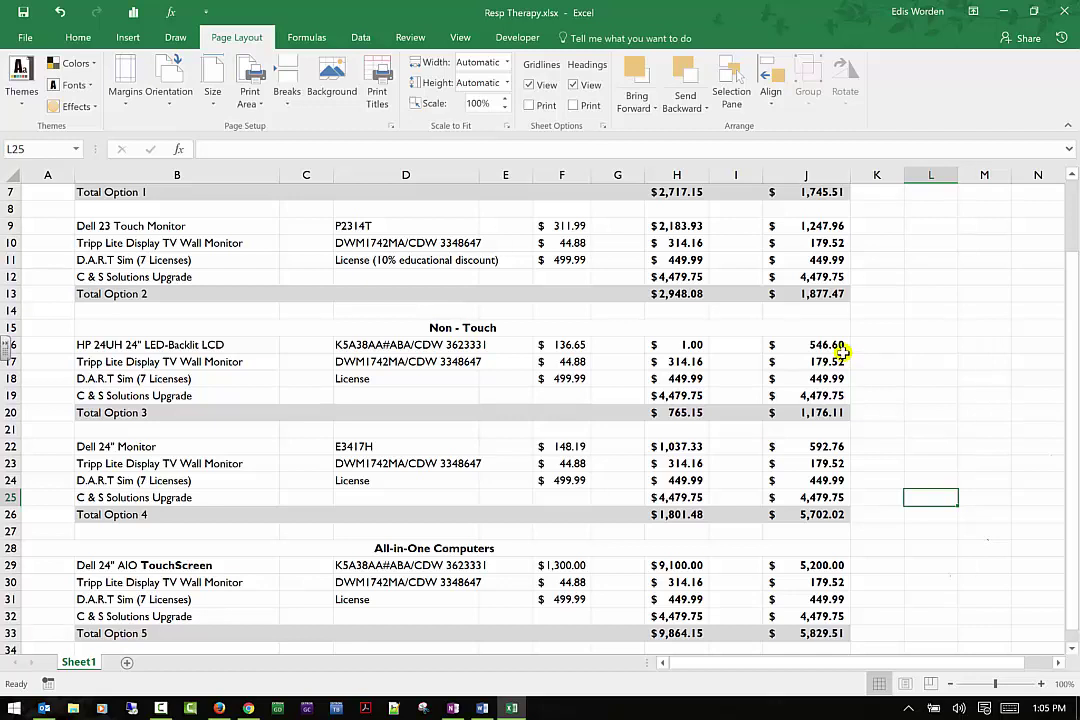
pyautogui.scroll(2, 500, 120)
pyautogui.moveTo(480, 172); pyautogui.dragTo(489, 164)
pyautogui.click(237, 37)
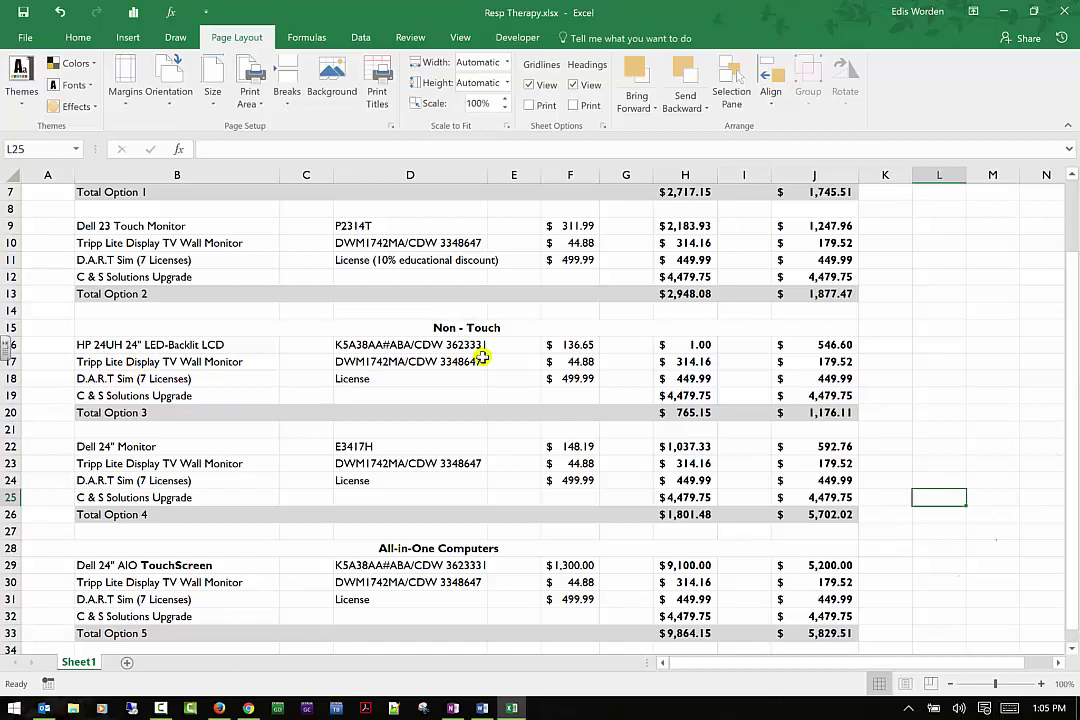
# Apply the Red Violet theme colour set to the workbook.
pyautogui.click(76, 64)
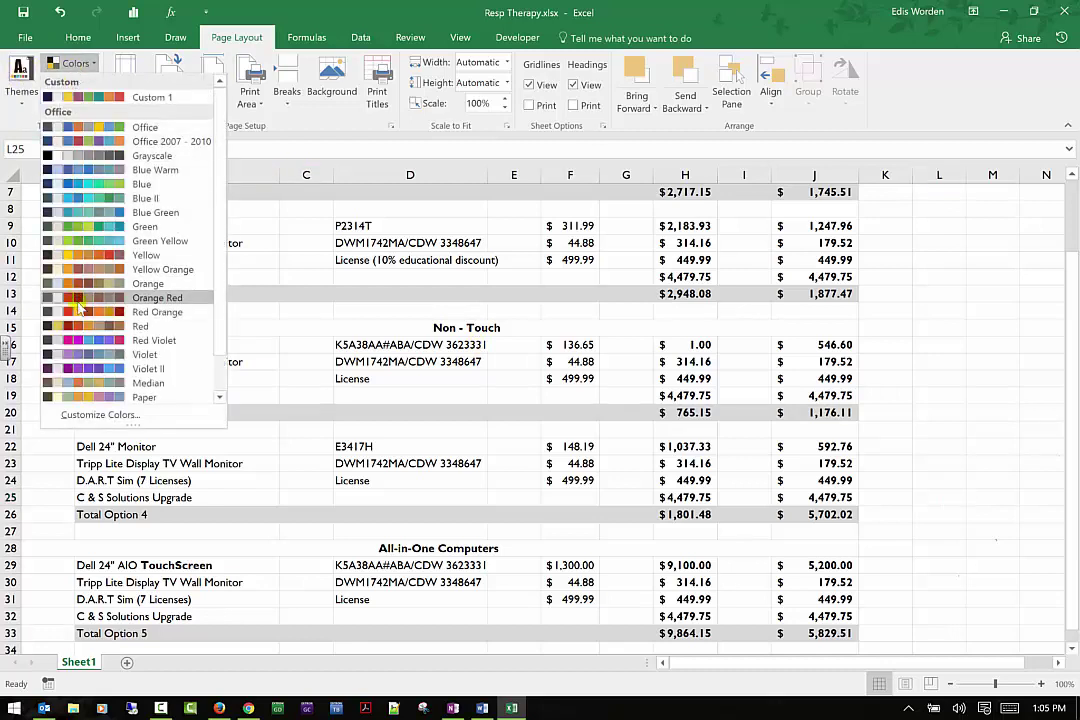
pyautogui.click(80, 342)
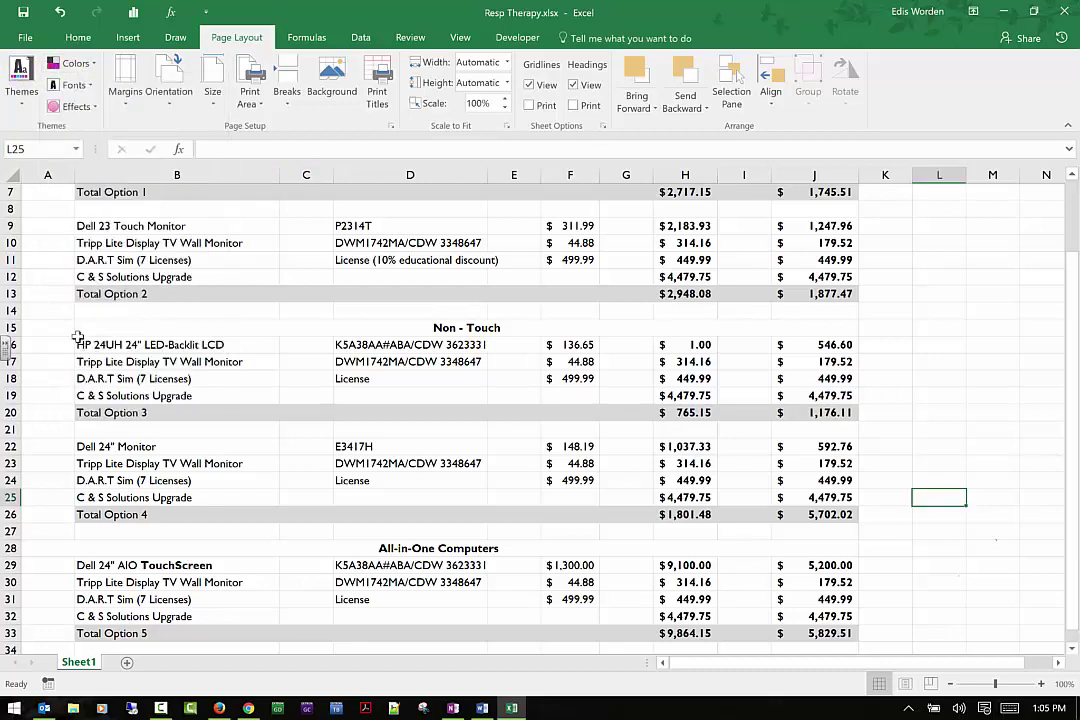
pyautogui.click(83, 194)
pyautogui.moveTo(43, 192); pyautogui.dragTo(834, 559)
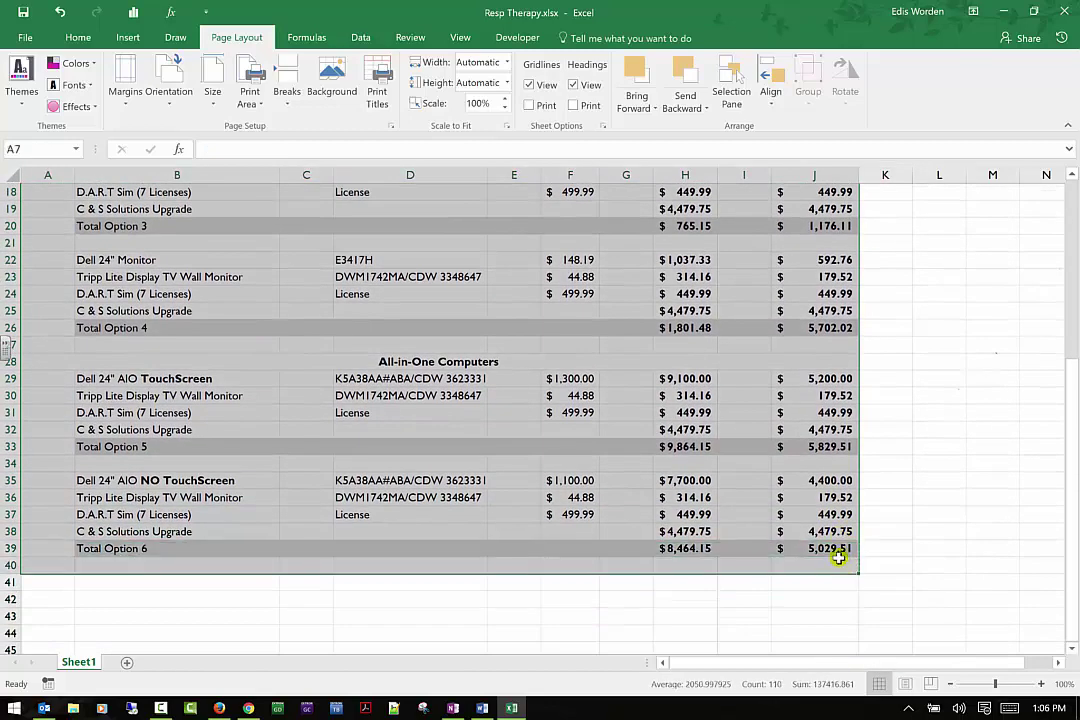
pyautogui.click(64, 85)
pyautogui.click(74, 63)
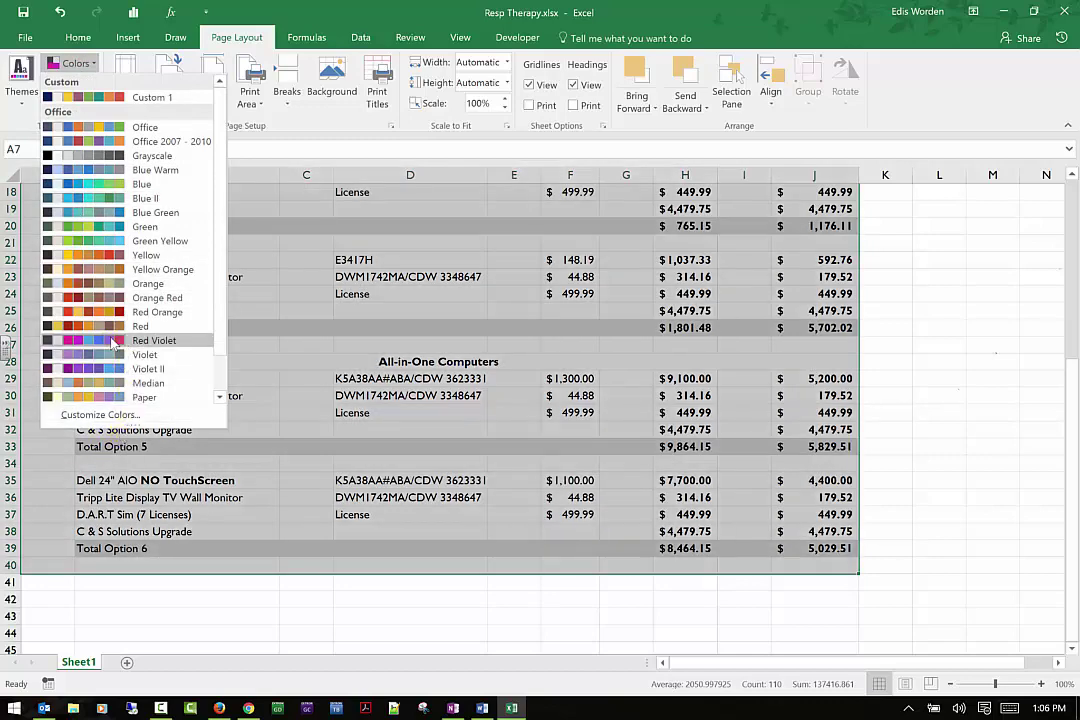
pyautogui.click(110, 338)
# Cancel an accidental cell move and select the header and Option 1 rows, A1:J7.
pyautogui.scroll(6, 300, 360)
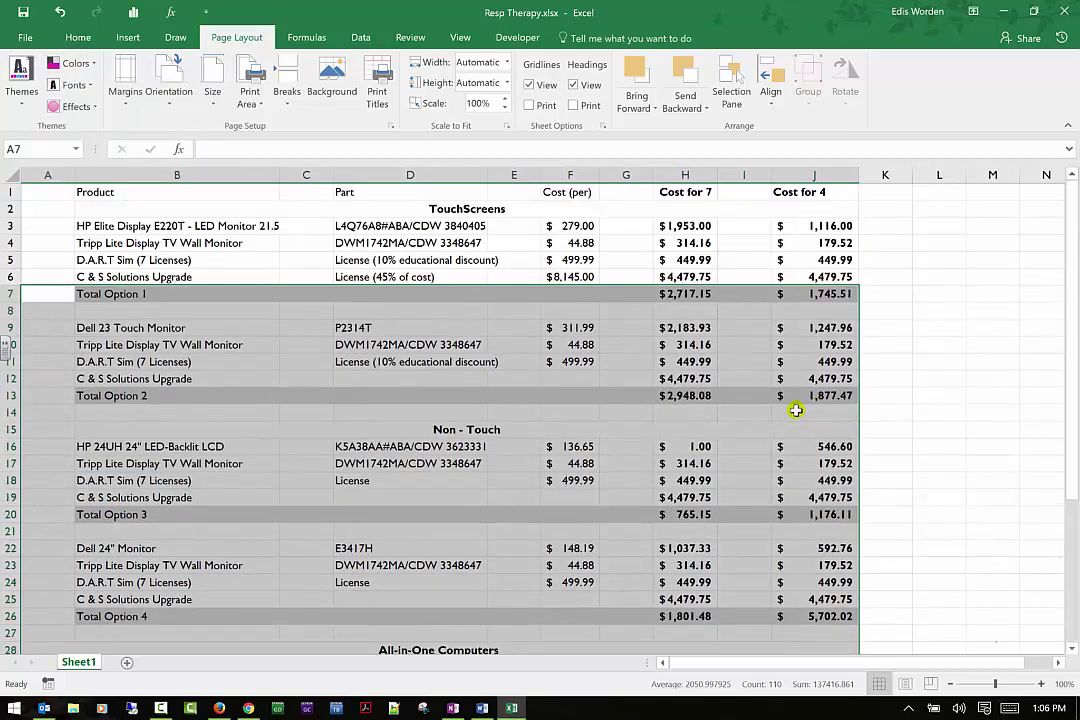
pyautogui.moveTo(129, 286); pyautogui.dragTo(128, 283)
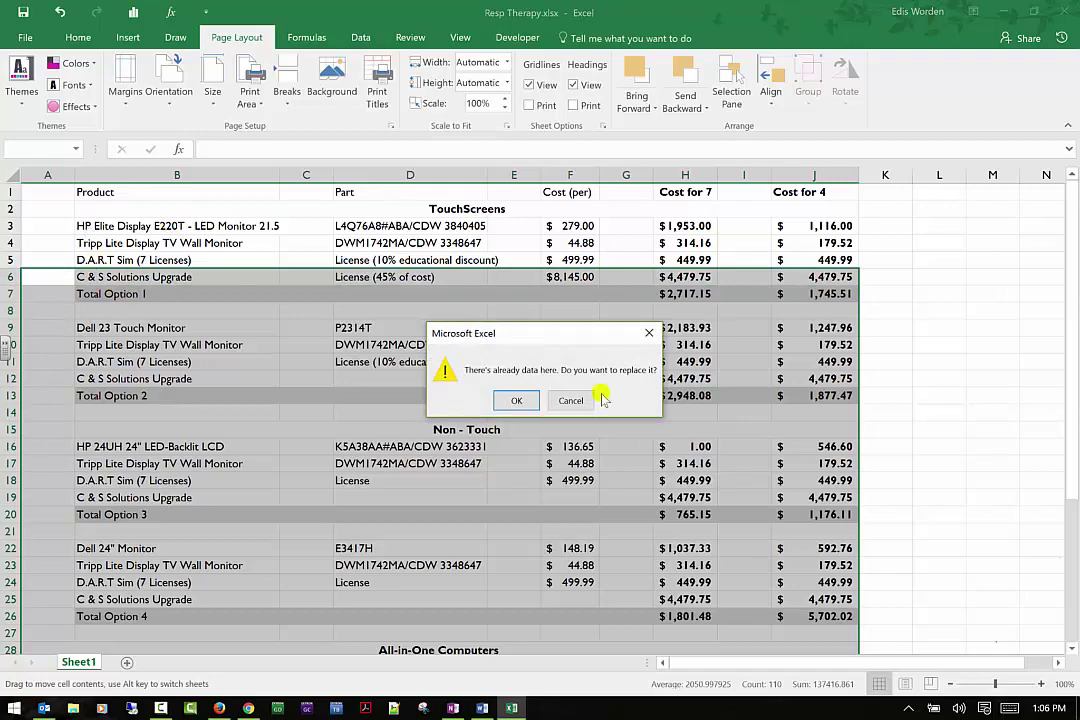
pyautogui.click(570, 400)
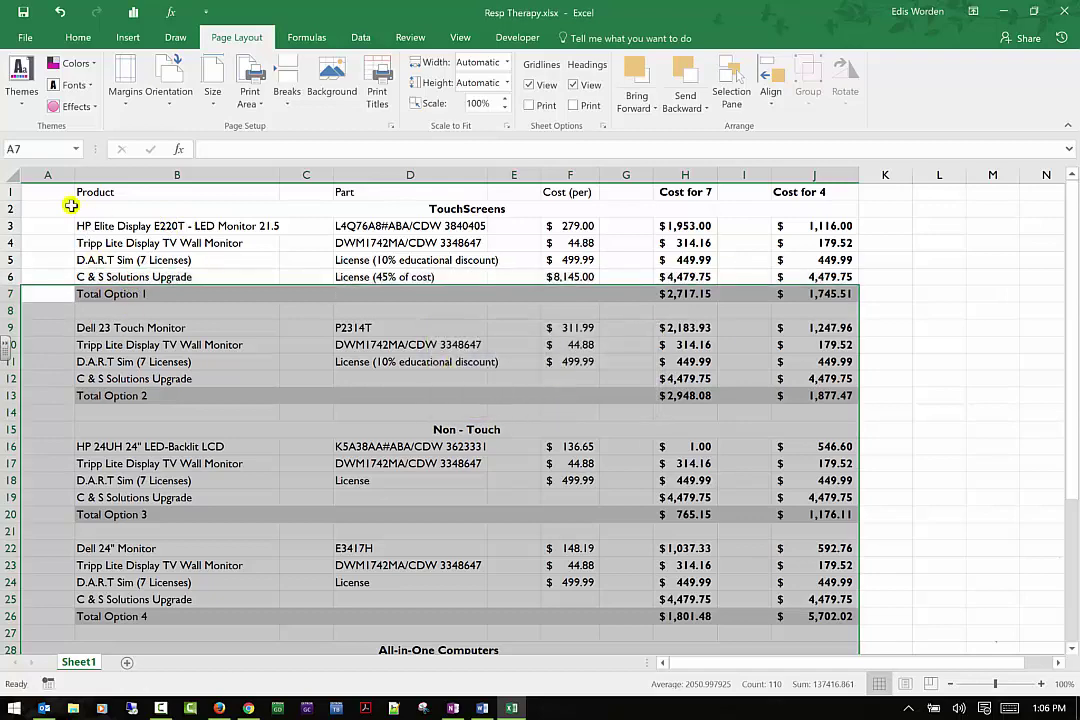
pyautogui.click(44, 208)
pyautogui.moveTo(48, 191); pyautogui.dragTo(835, 277)
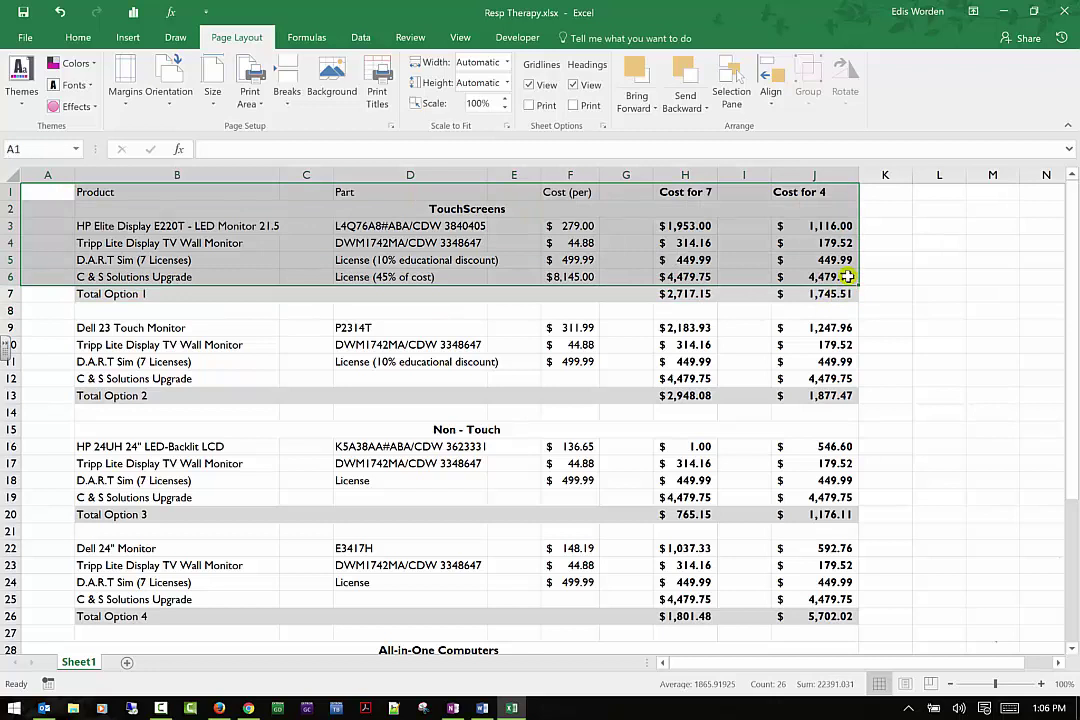
# Apply Garamond theme fonts, widen column D and autofit column B to its longest entry.
pyautogui.click(96, 87)
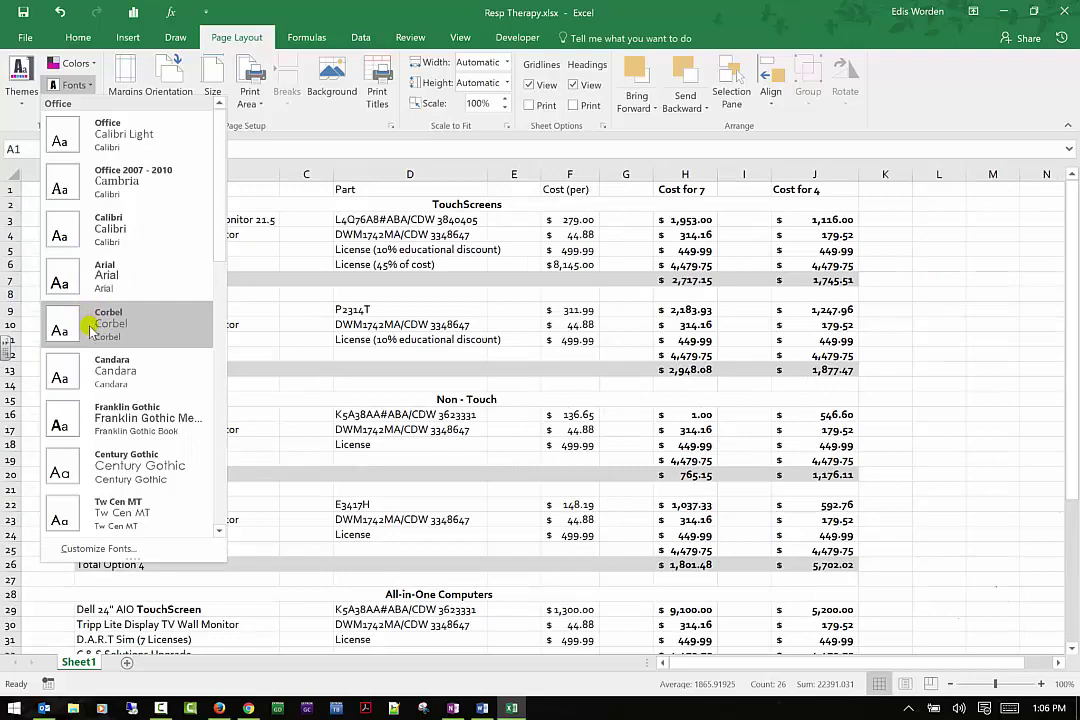
pyautogui.scroll(-3, 80, 390)
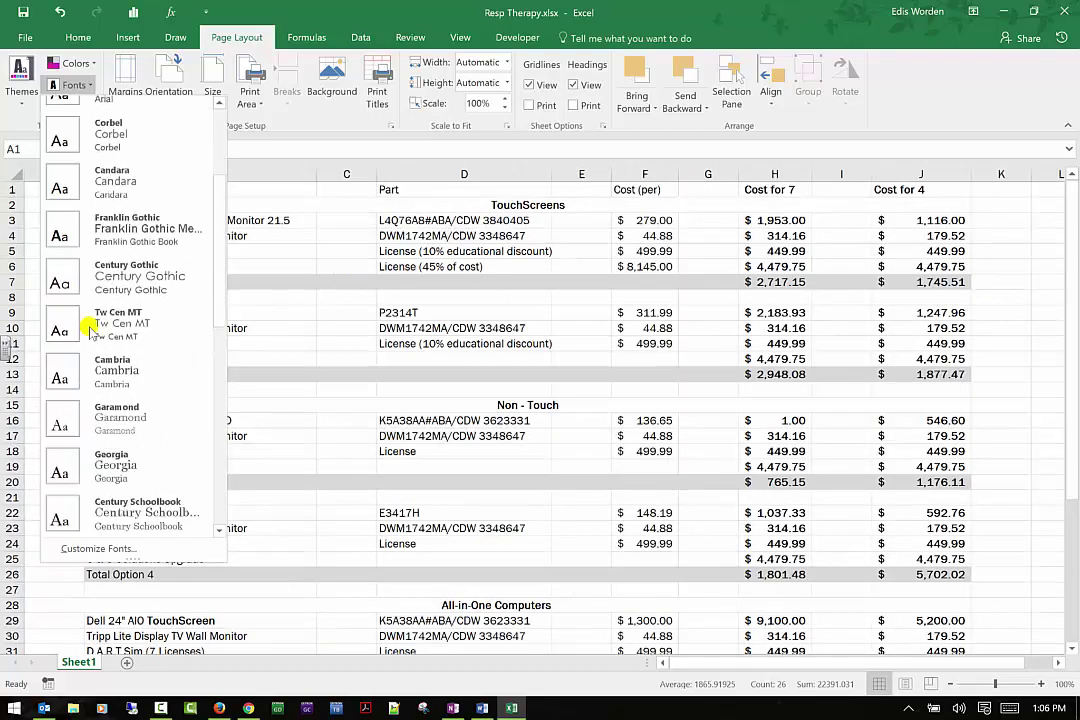
pyautogui.click(135, 412)
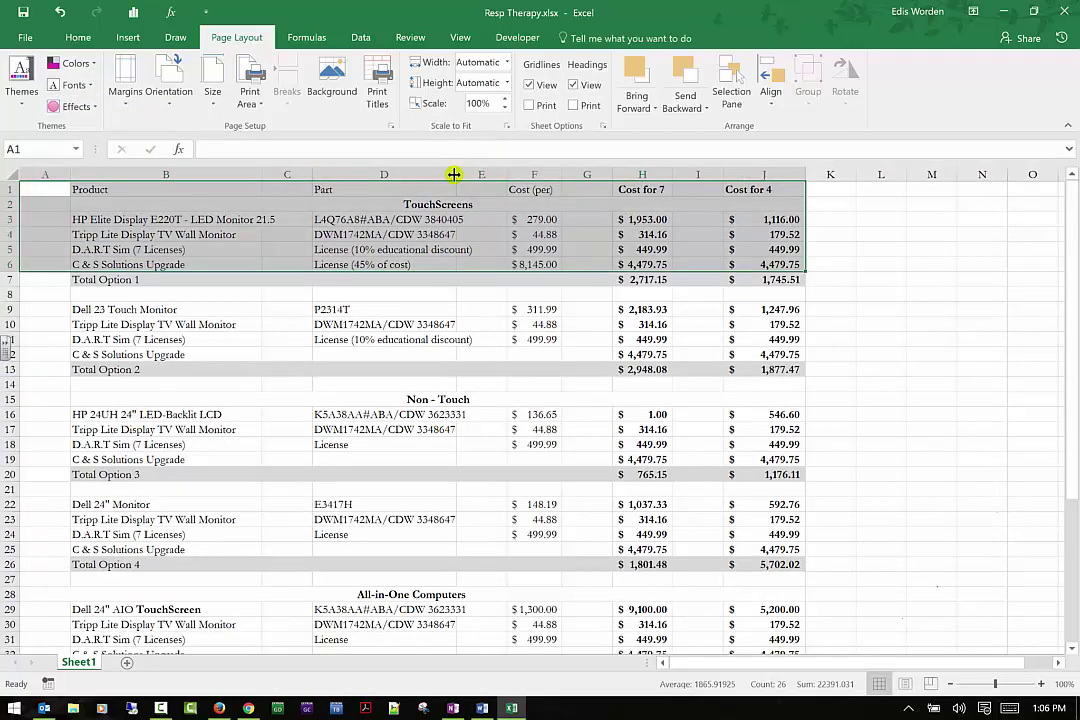
pyautogui.moveTo(456, 173); pyautogui.dragTo(477, 173)
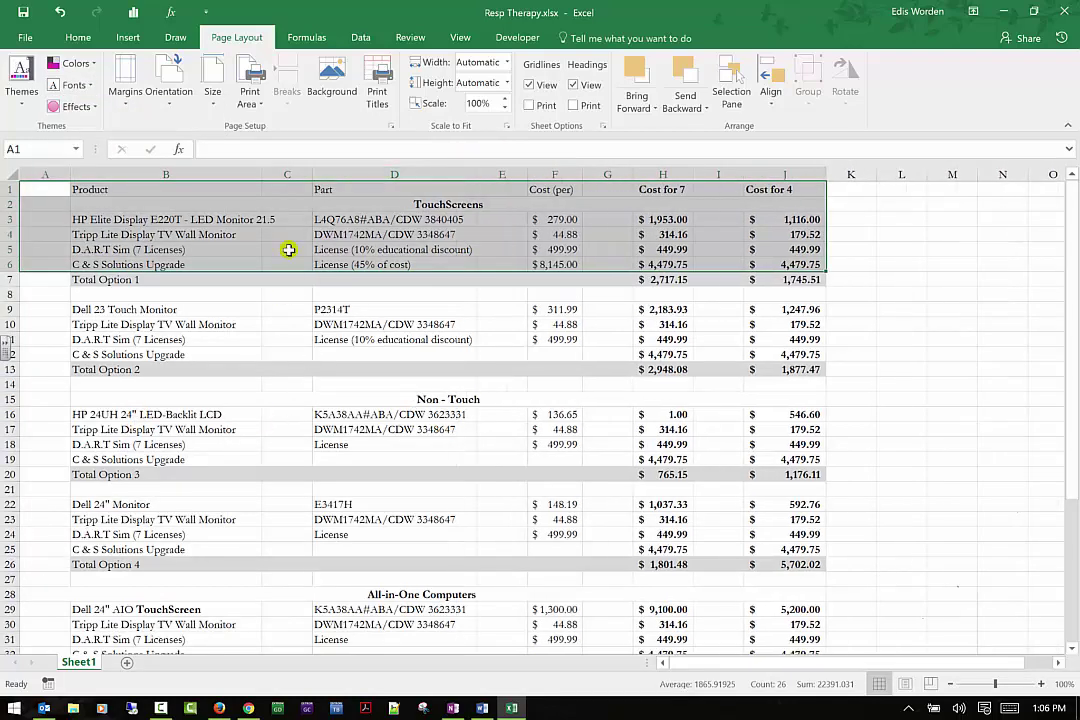
pyautogui.click(262, 173)
pyautogui.click(901, 262)
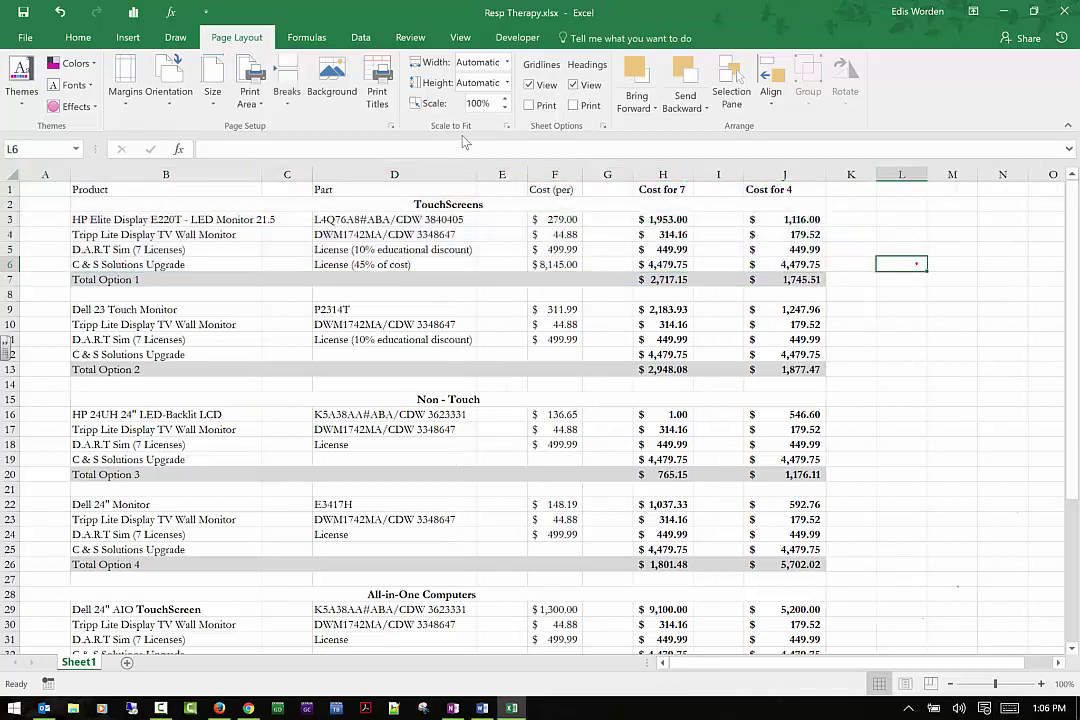
pyautogui.doubleClick(261, 175)
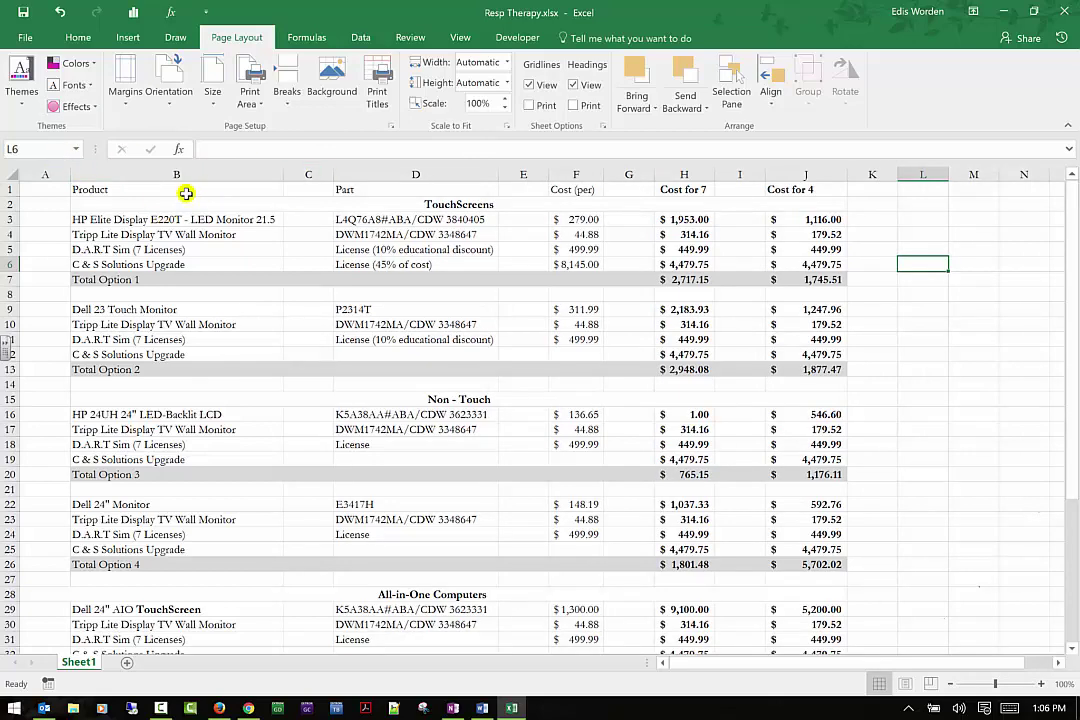
# Select the table from B1 down to row 37 and apply Franklin Gothic theme fonts.
pyautogui.moveTo(80, 190); pyautogui.dragTo(725, 461)
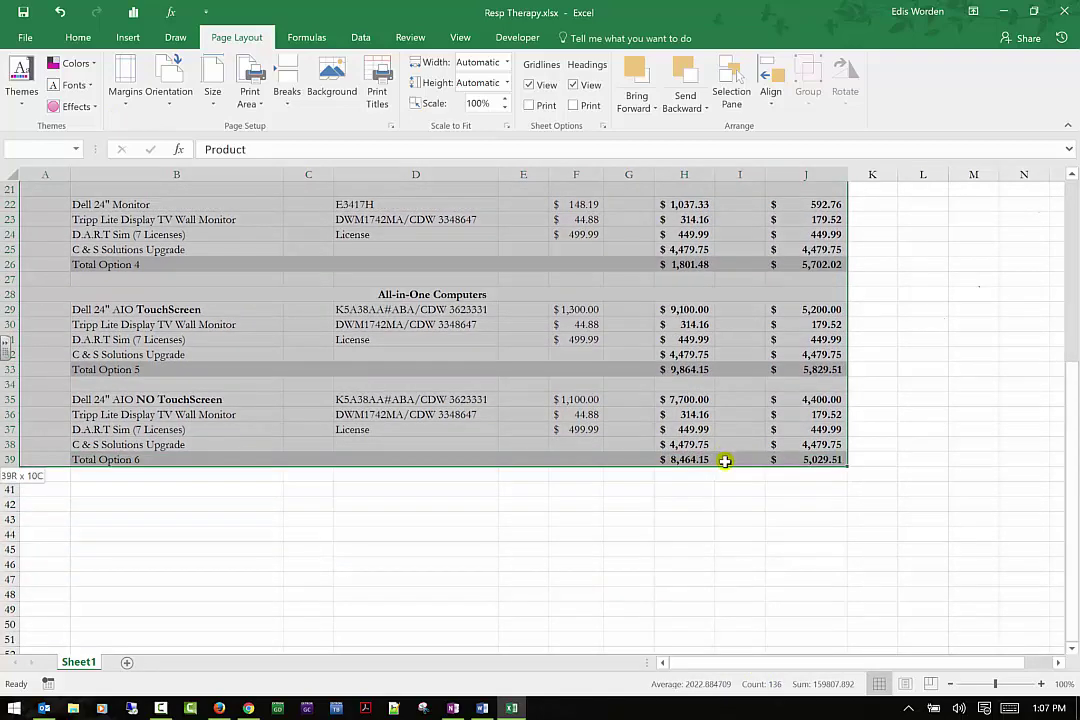
pyautogui.scroll(7, 170, 365)
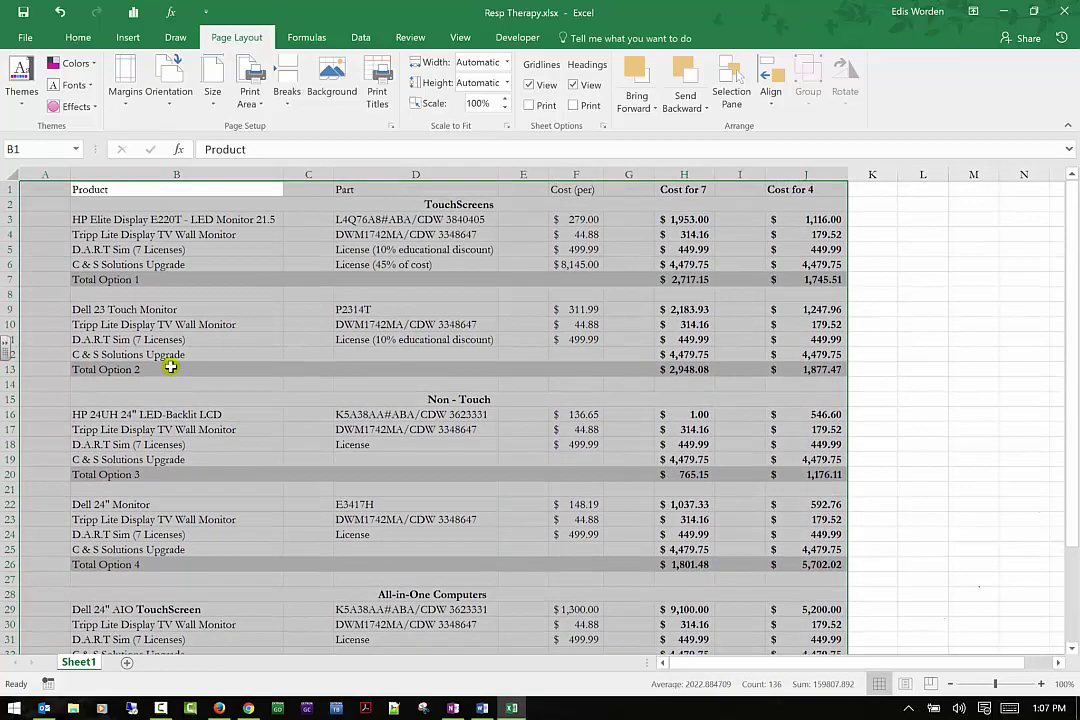
pyautogui.click(195, 249)
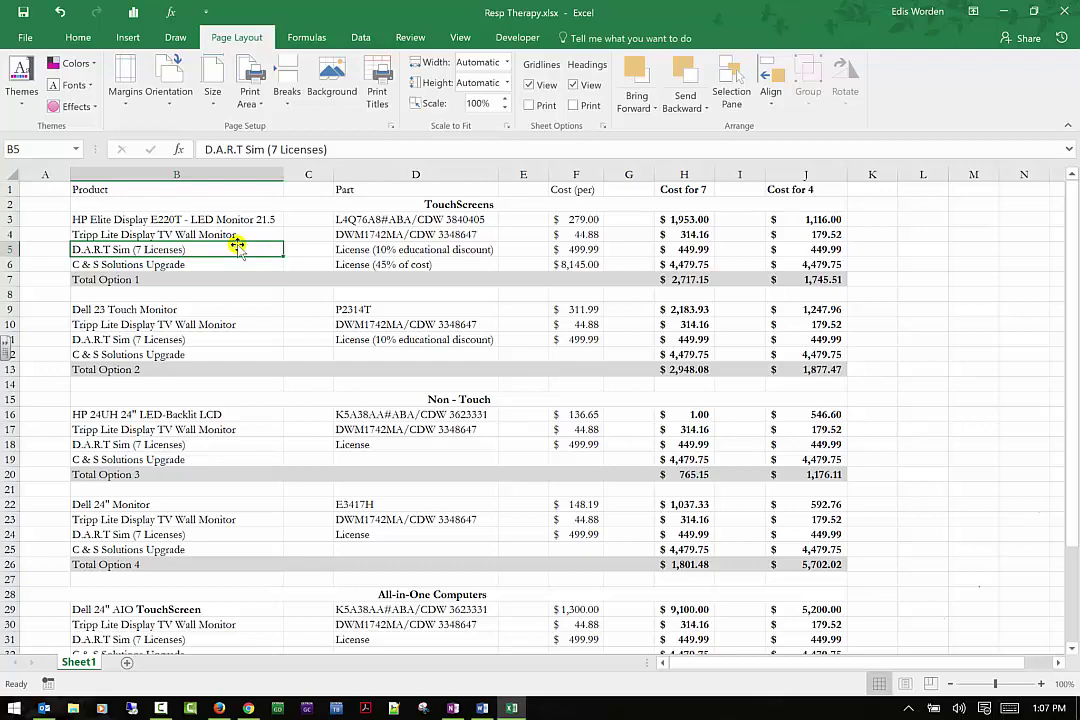
pyautogui.moveTo(78, 190); pyautogui.dragTo(730, 641)
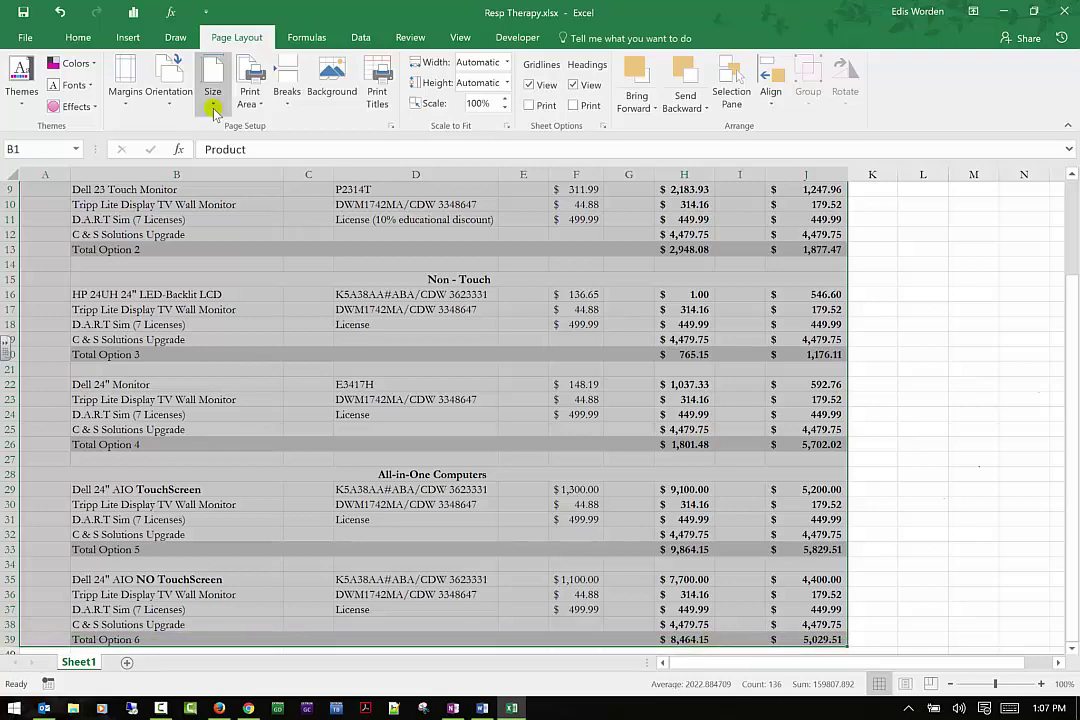
pyautogui.click(76, 85)
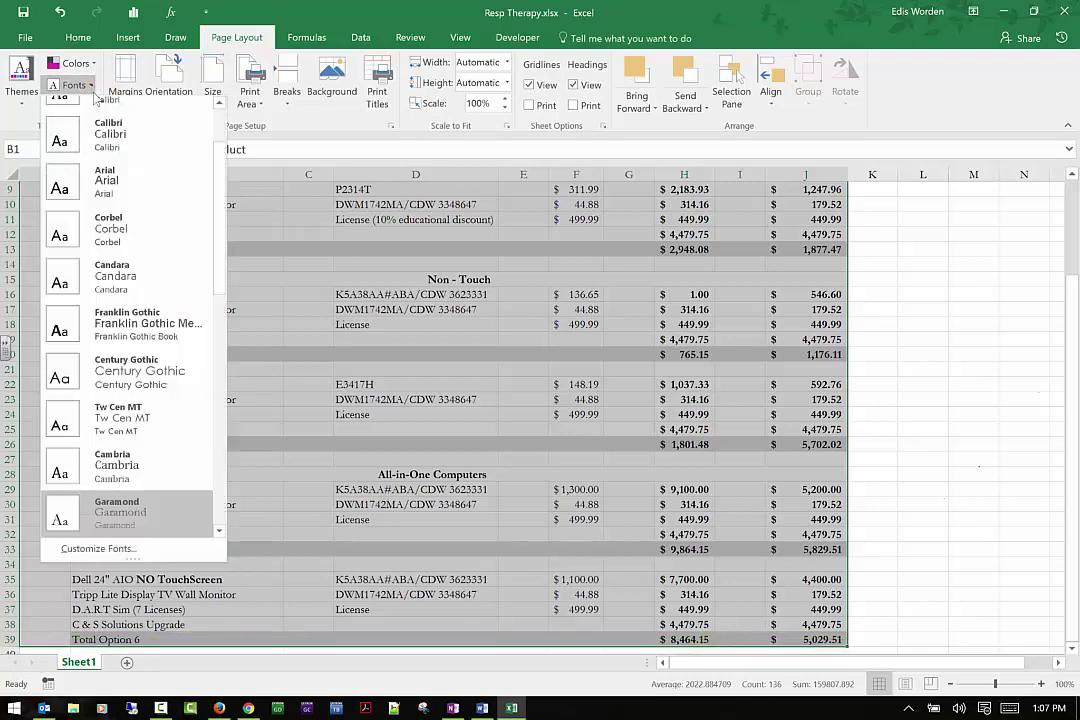
pyautogui.click(180, 300)
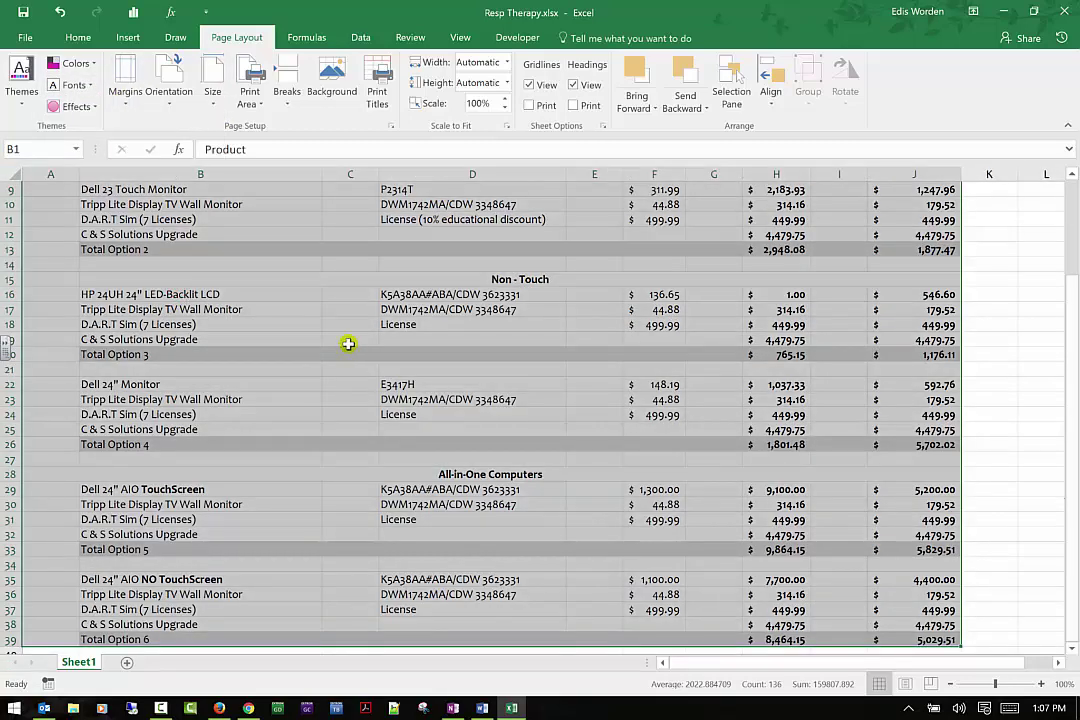
pyautogui.click(293, 320)
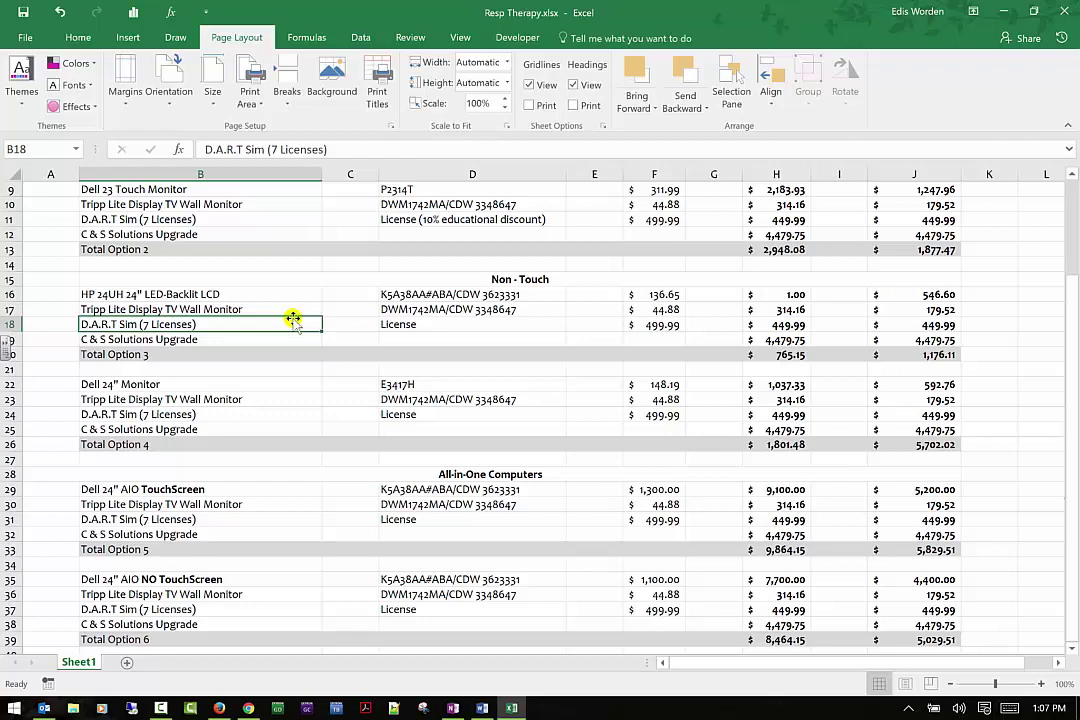
# Choose Top Shadow from the theme Effects list, leaving cell contents unchanged.
pyautogui.click(97, 107)
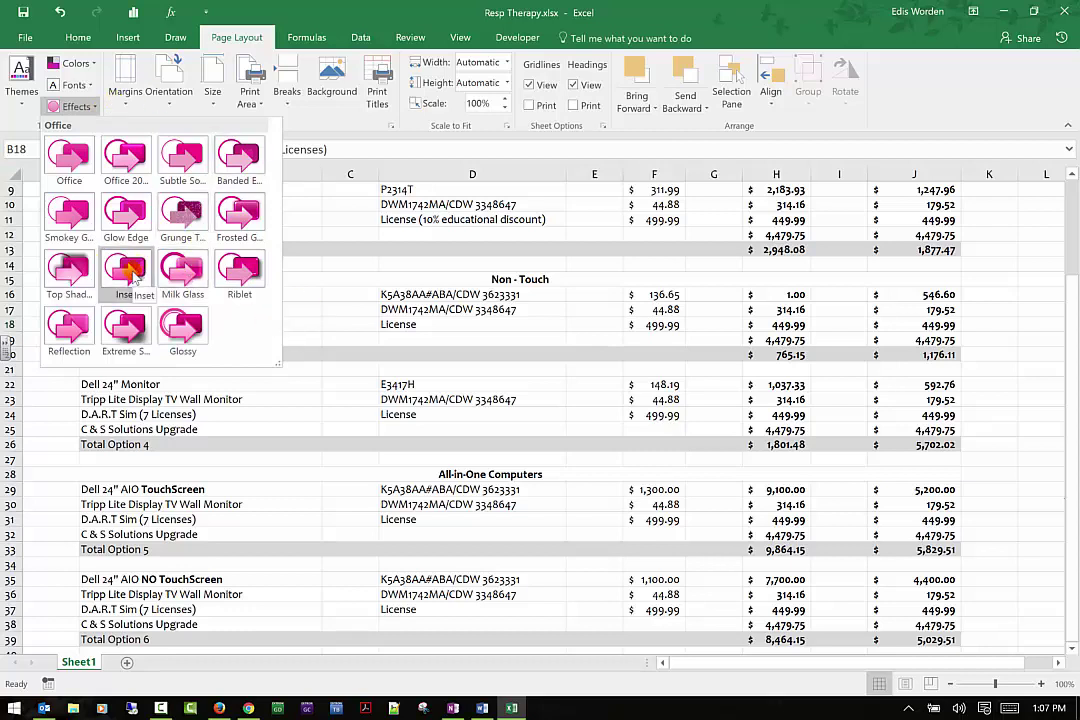
pyautogui.click(418, 214)
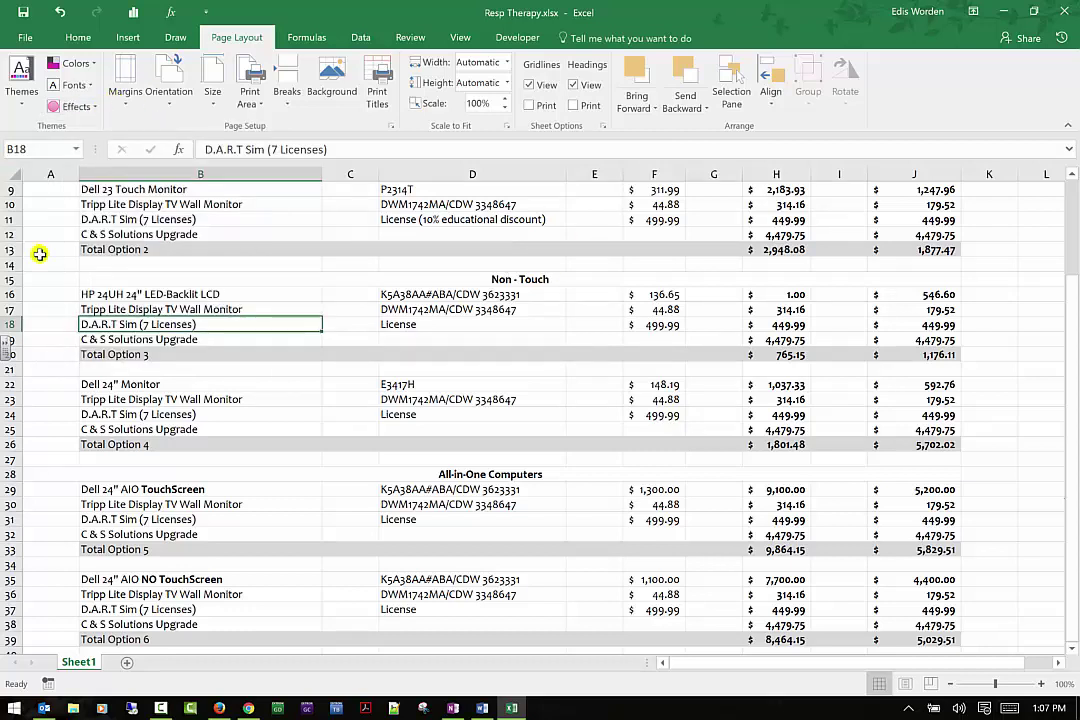
pyautogui.click(103, 255)
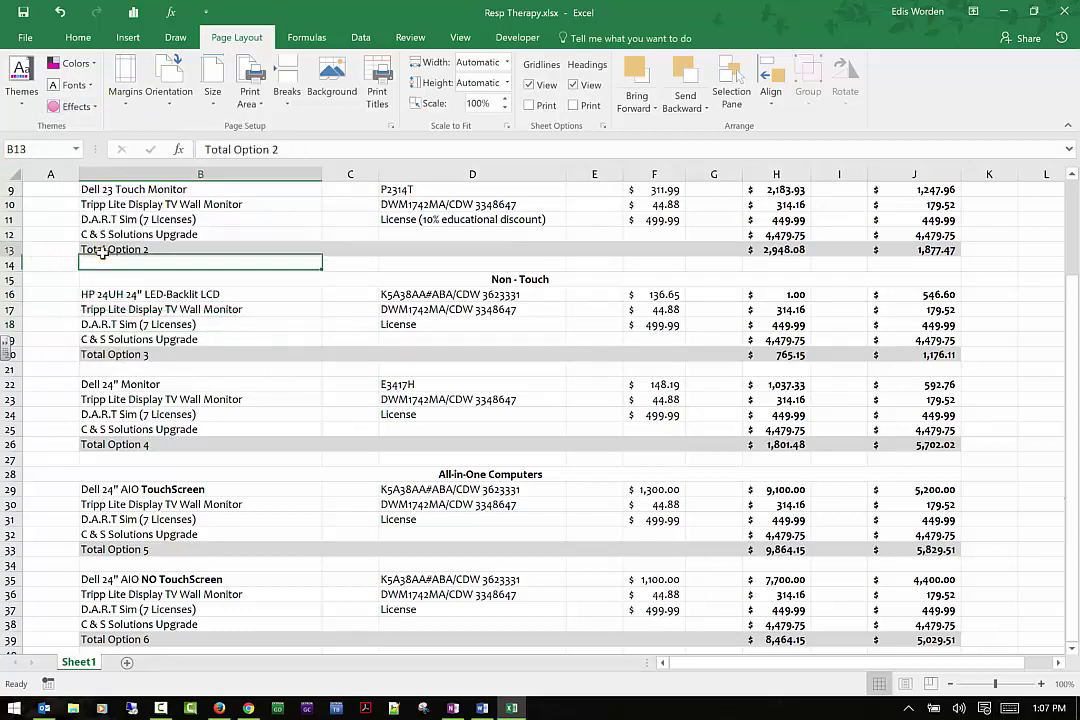
pyautogui.click(74, 106)
pyautogui.click(113, 267)
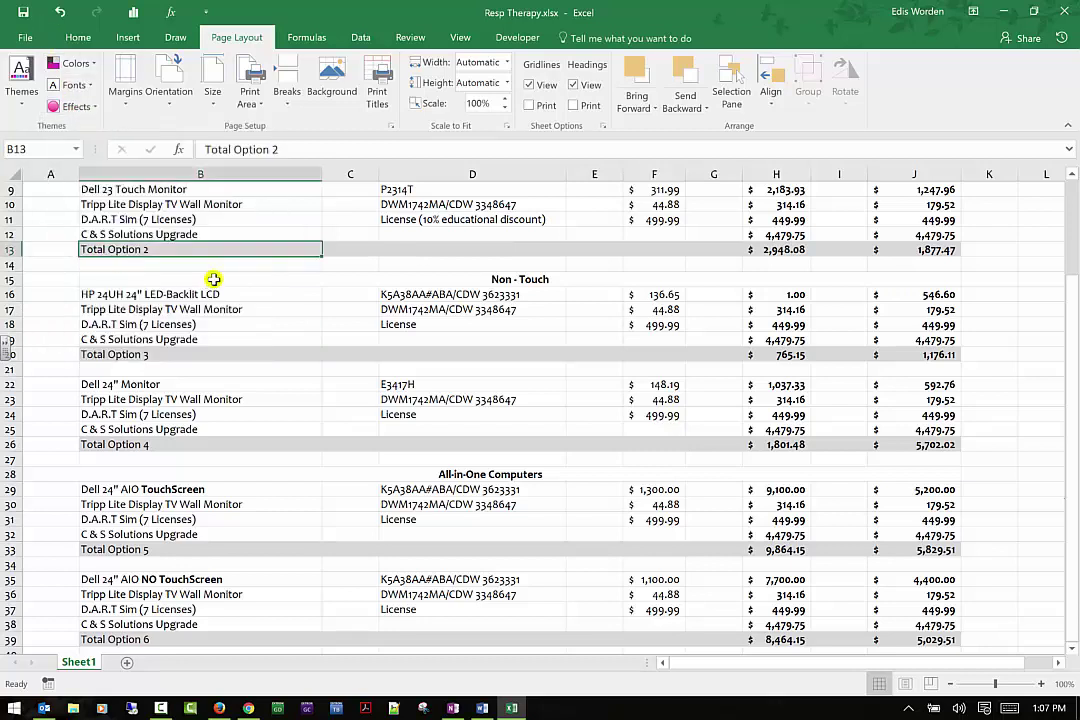
pyautogui.click(70, 106)
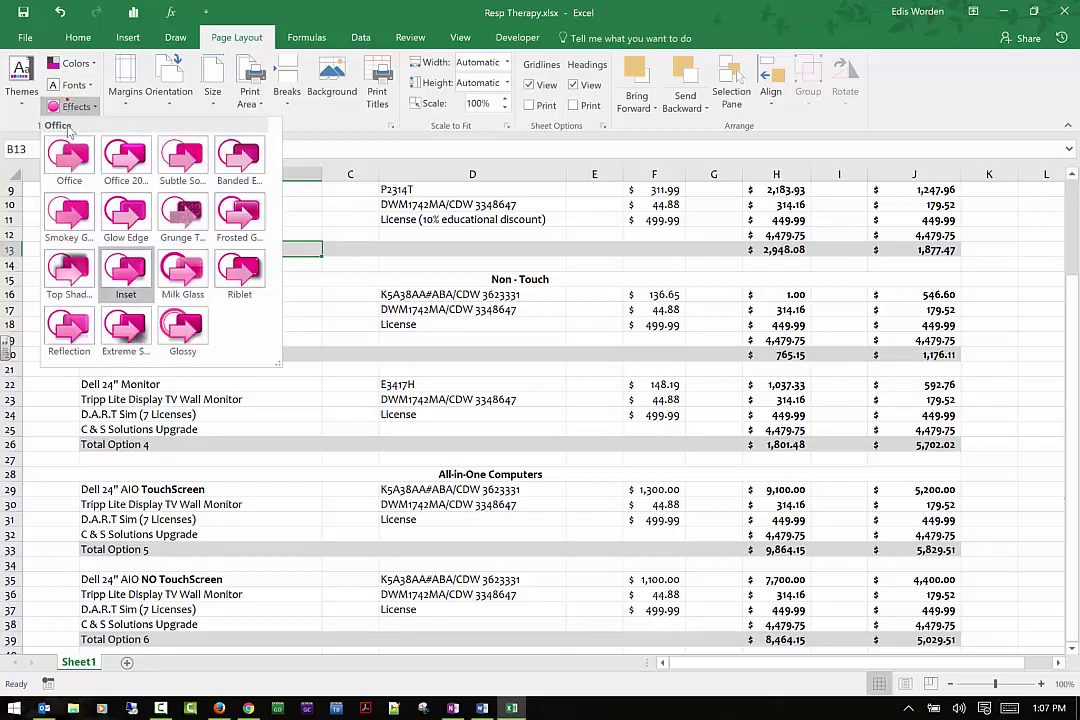
pyautogui.click(68, 222)
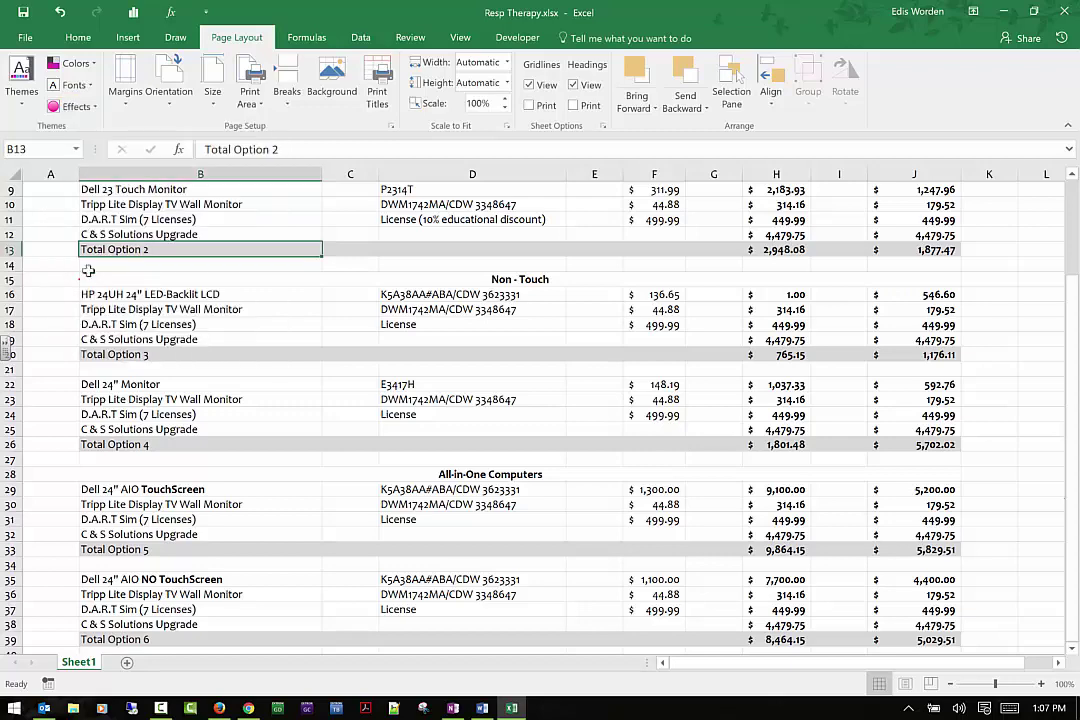
pyautogui.click(323, 284)
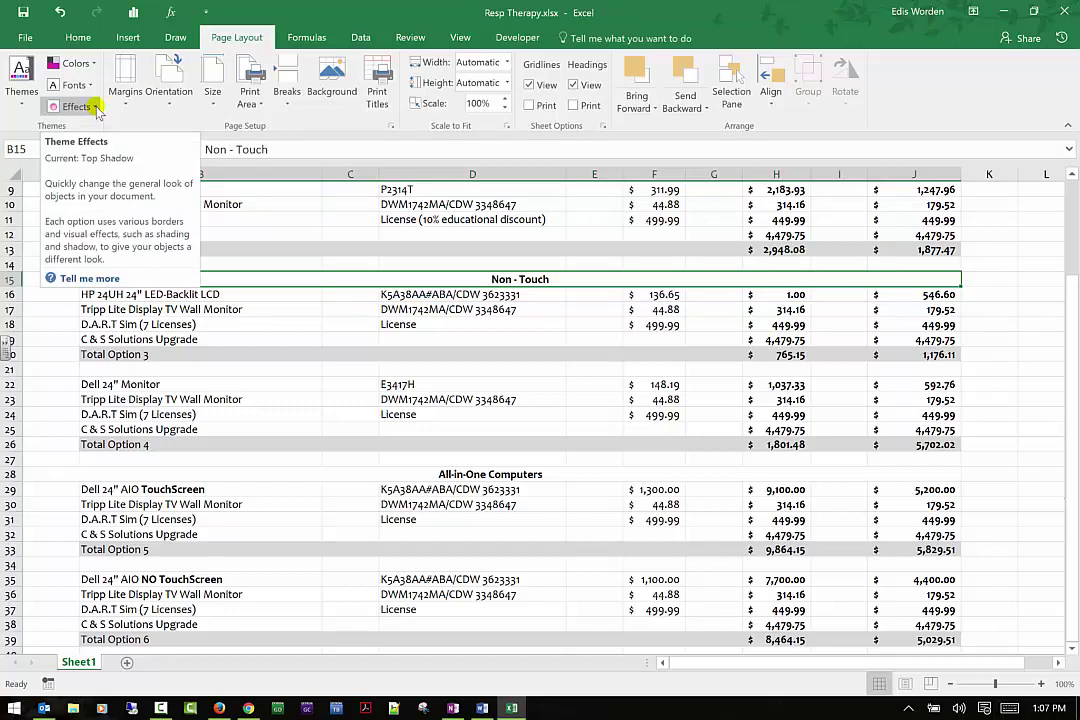
pyautogui.scroll(2, 232, 254)
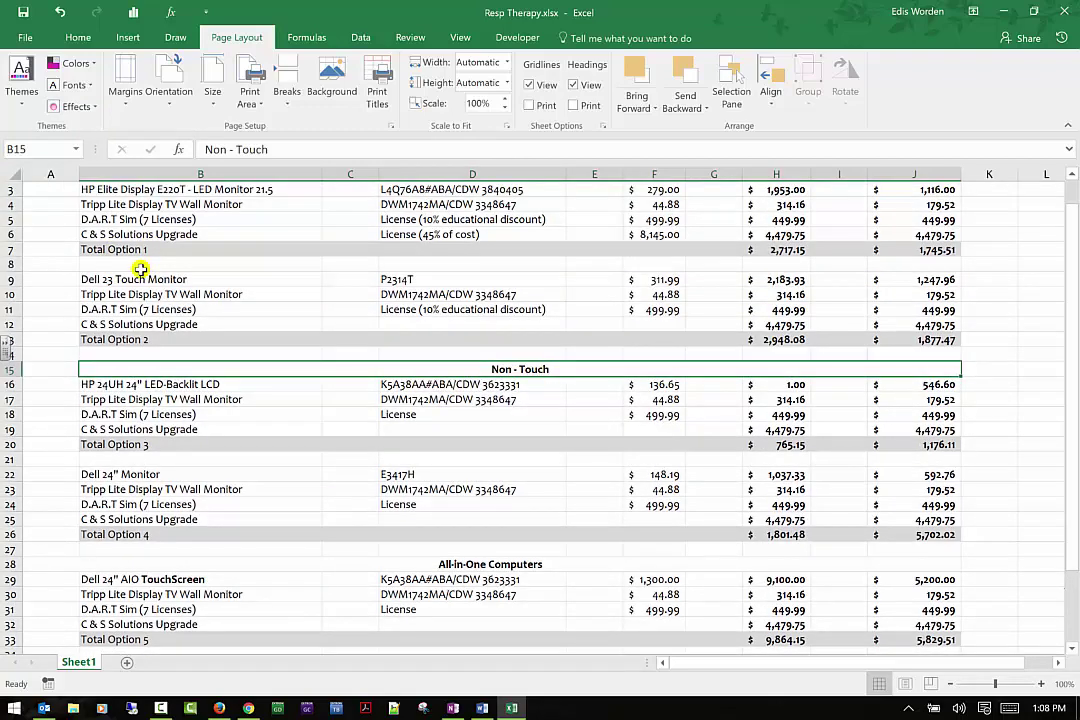
pyautogui.scroll(1, 141, 269)
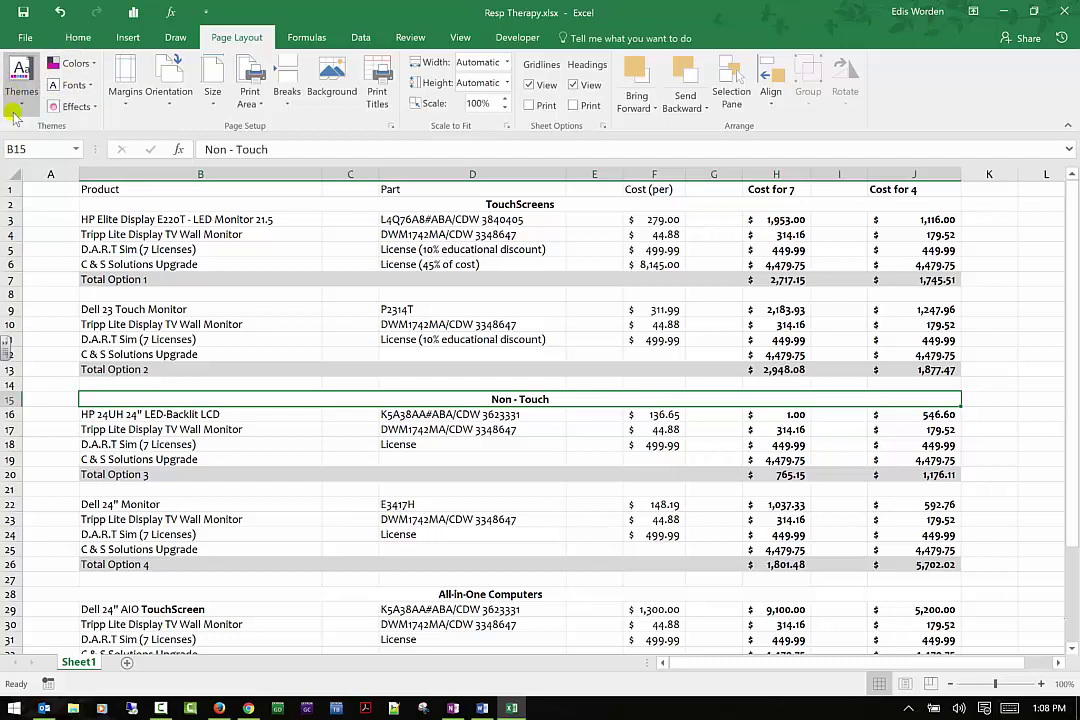
# Check the margin presets unchanged, then set the page to portrait orientation.
pyautogui.click(127, 105)
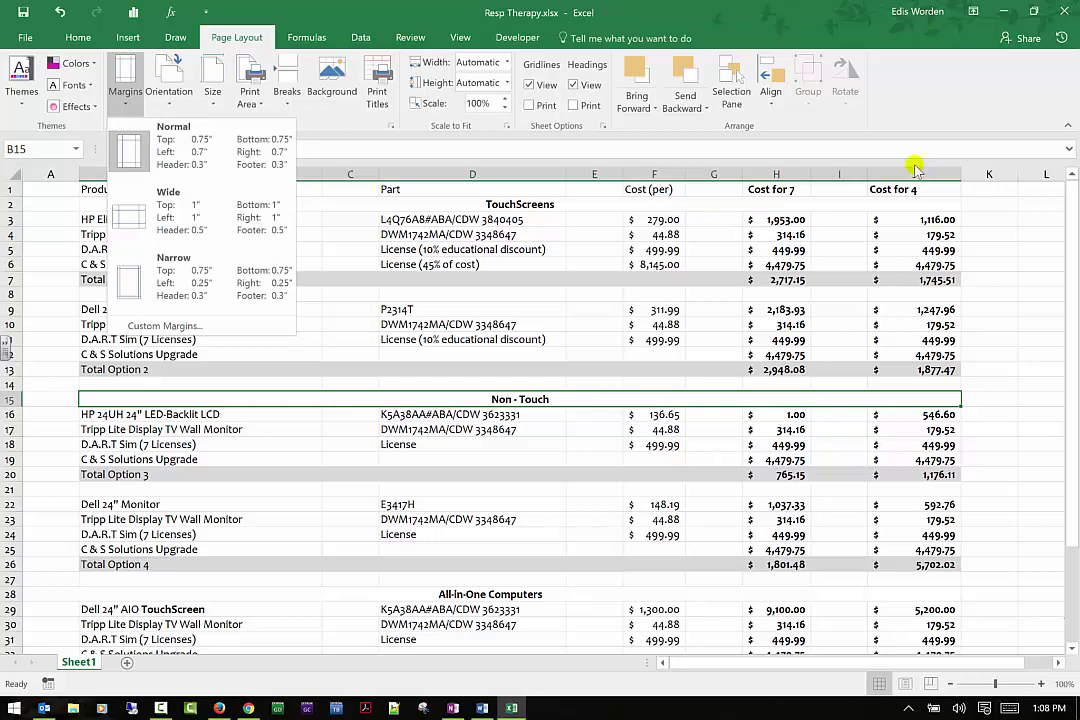
pyautogui.click(827, 116)
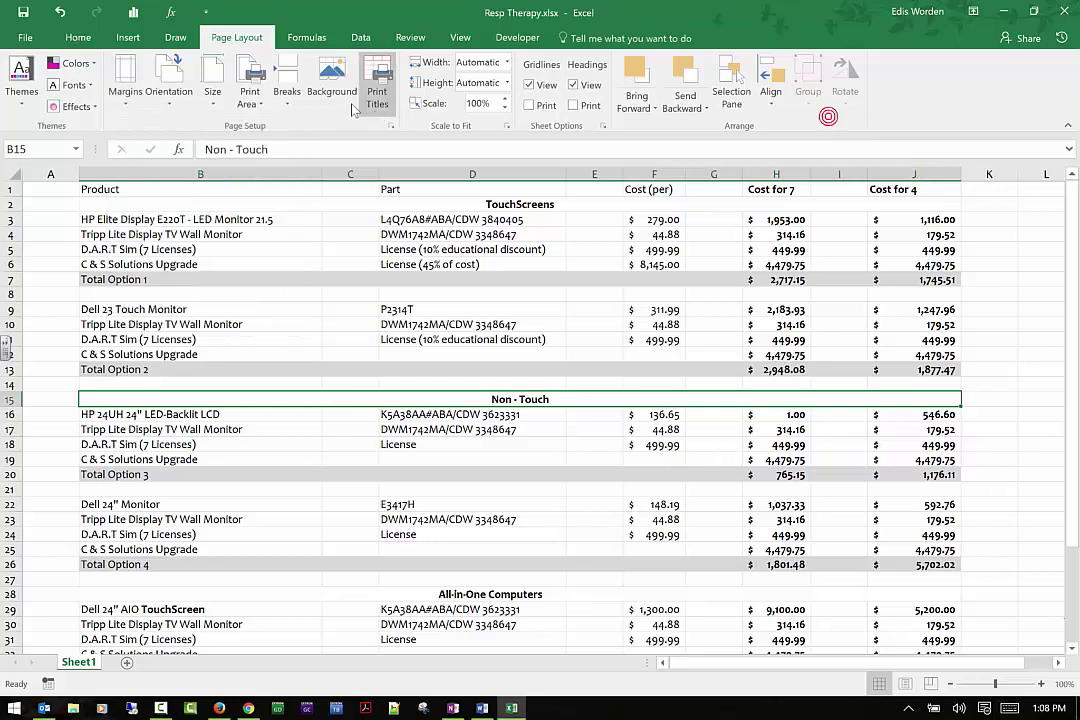
pyautogui.click(168, 108)
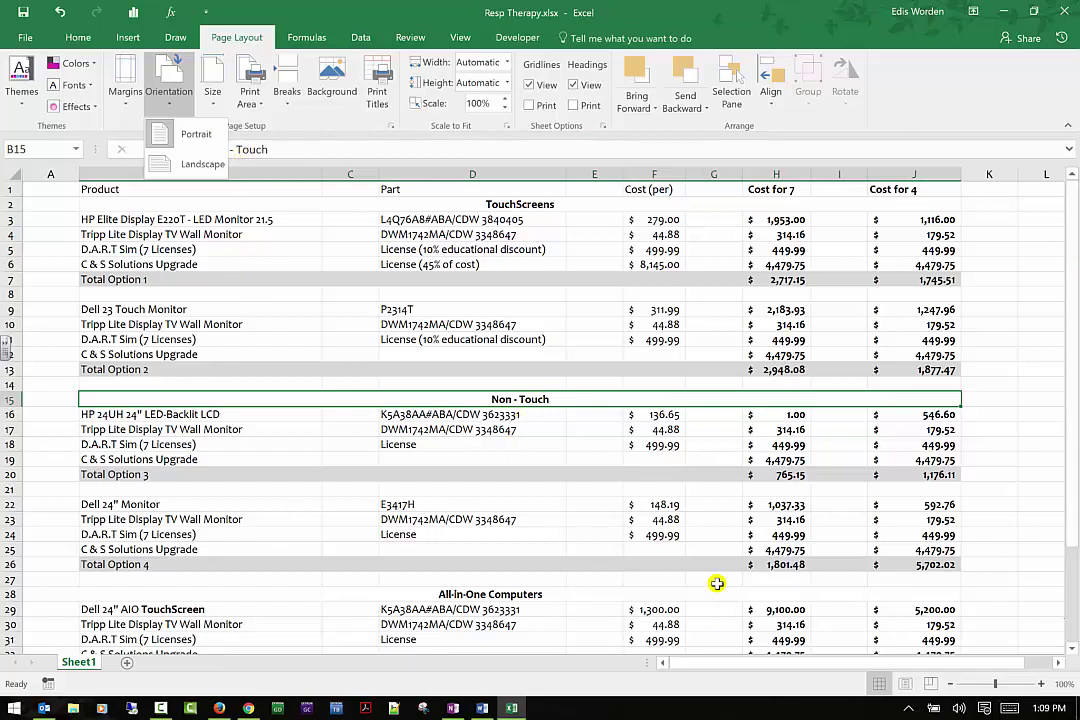
pyautogui.click(202, 174)
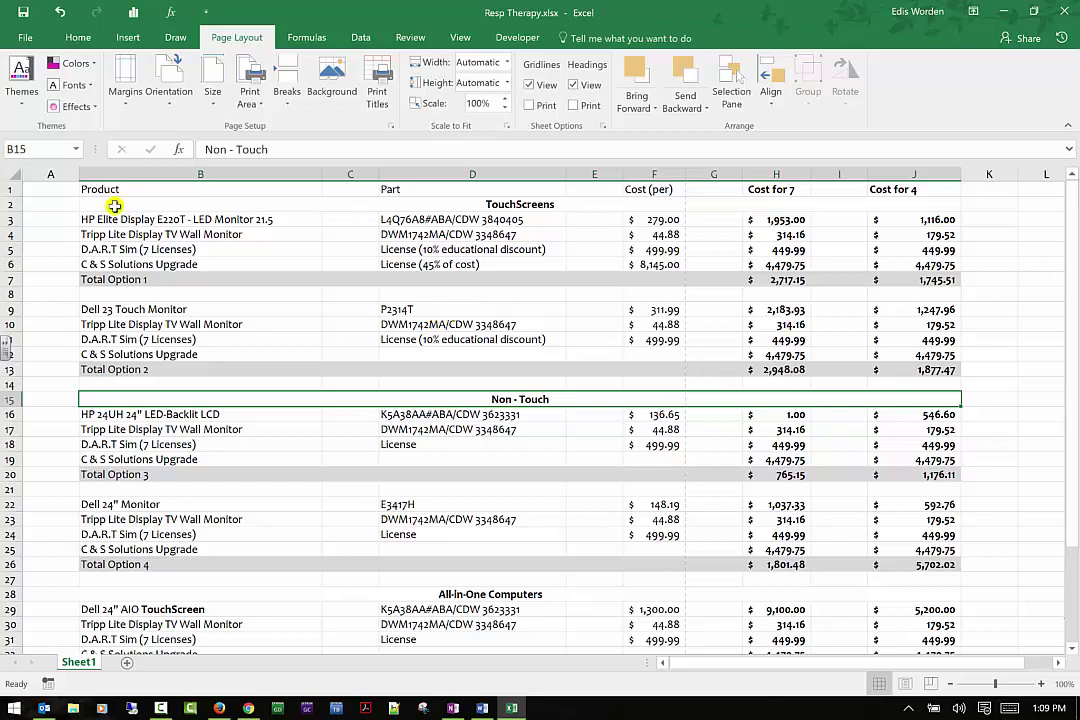
pyautogui.click(169, 80)
pyautogui.click(174, 130)
# Select the table A1:J31 and switch the page to landscape orientation.
pyautogui.moveTo(46, 190); pyautogui.dragTo(957, 642)
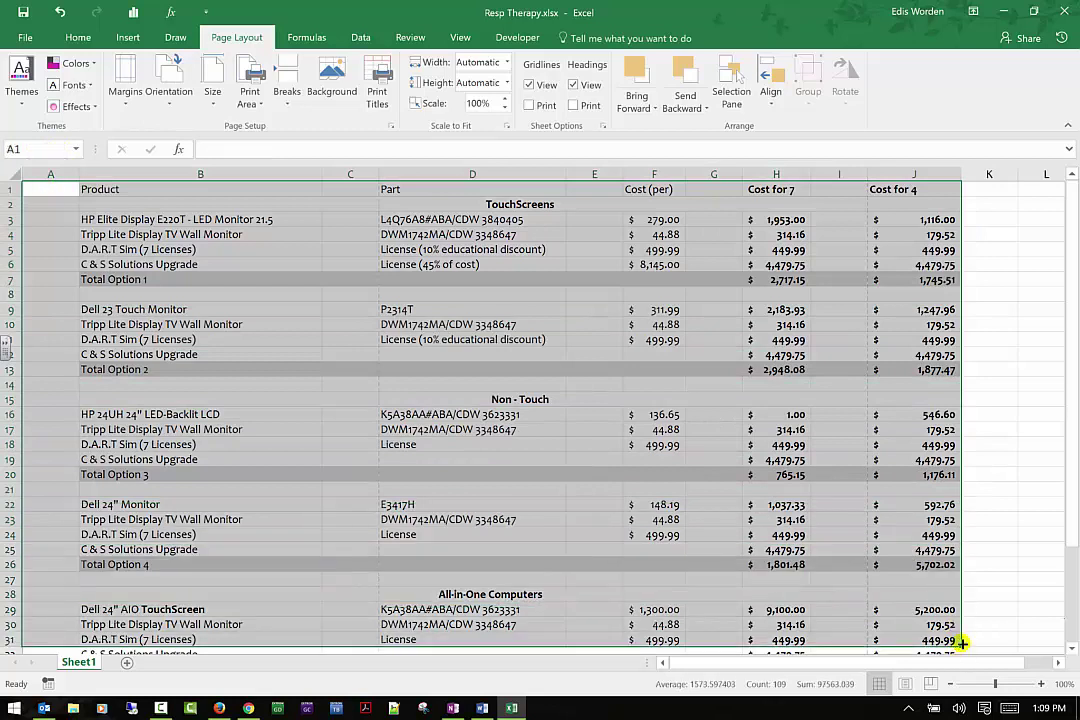
pyautogui.click(158, 100)
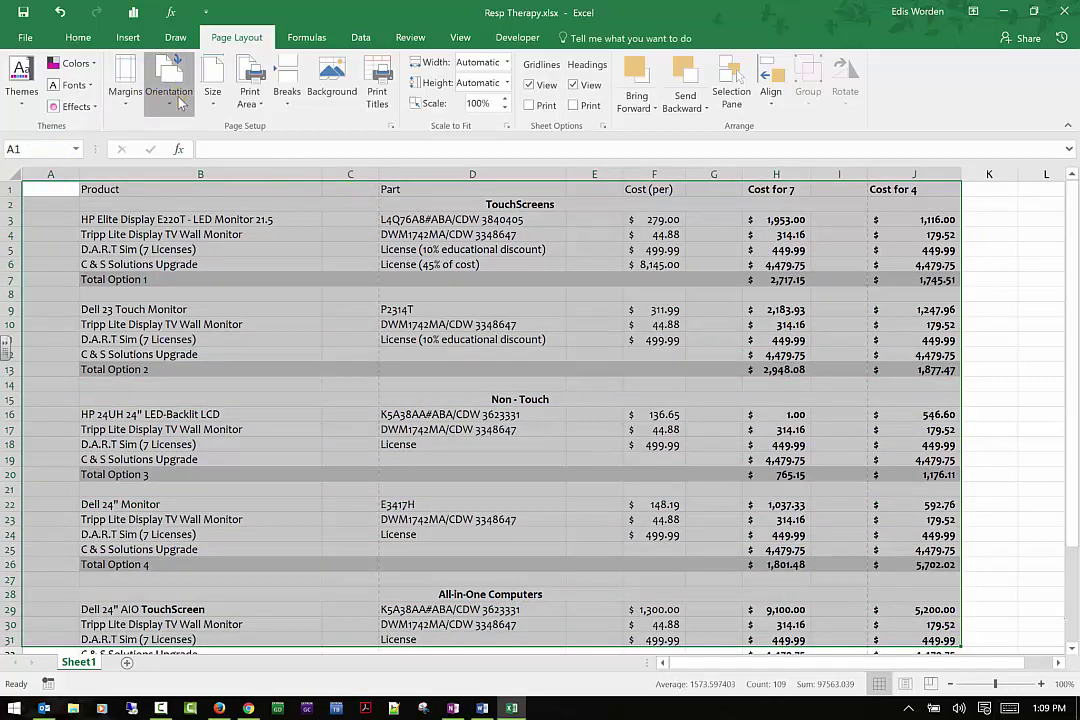
pyautogui.click(180, 161)
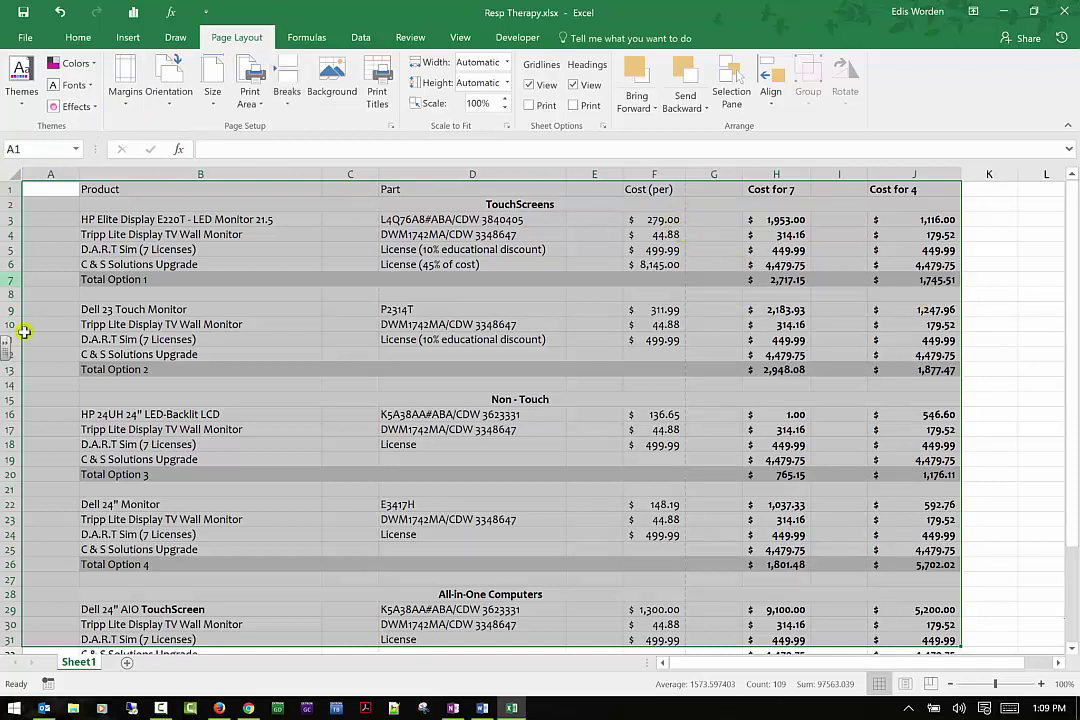
pyautogui.click(1037, 284)
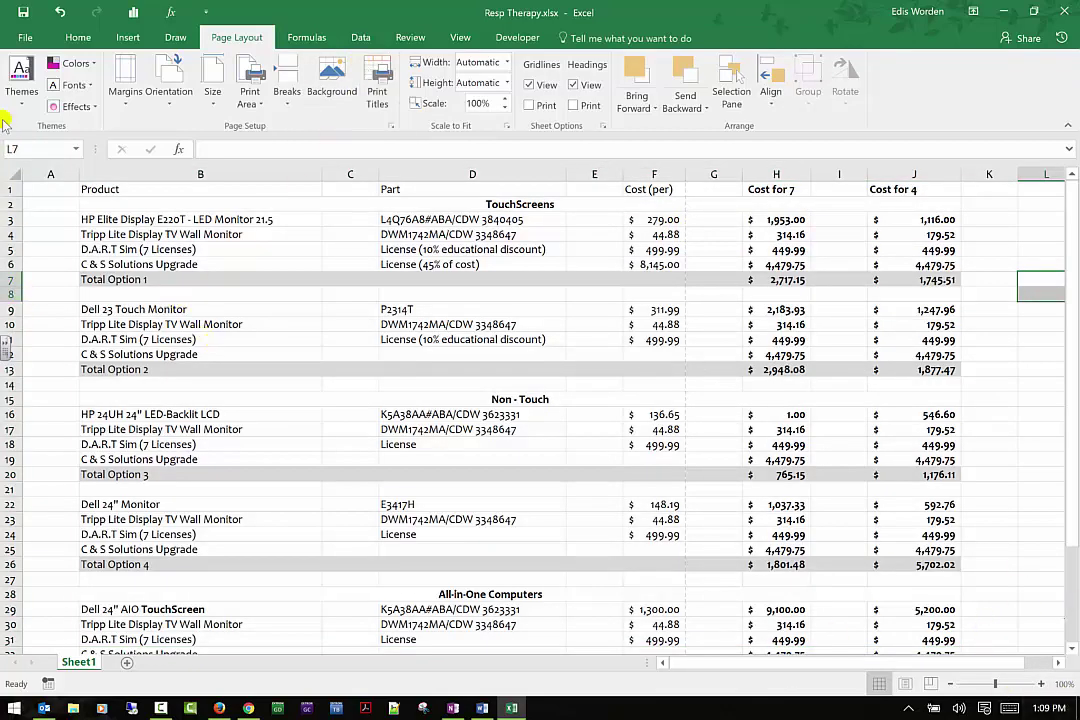
pyautogui.click(22, 37)
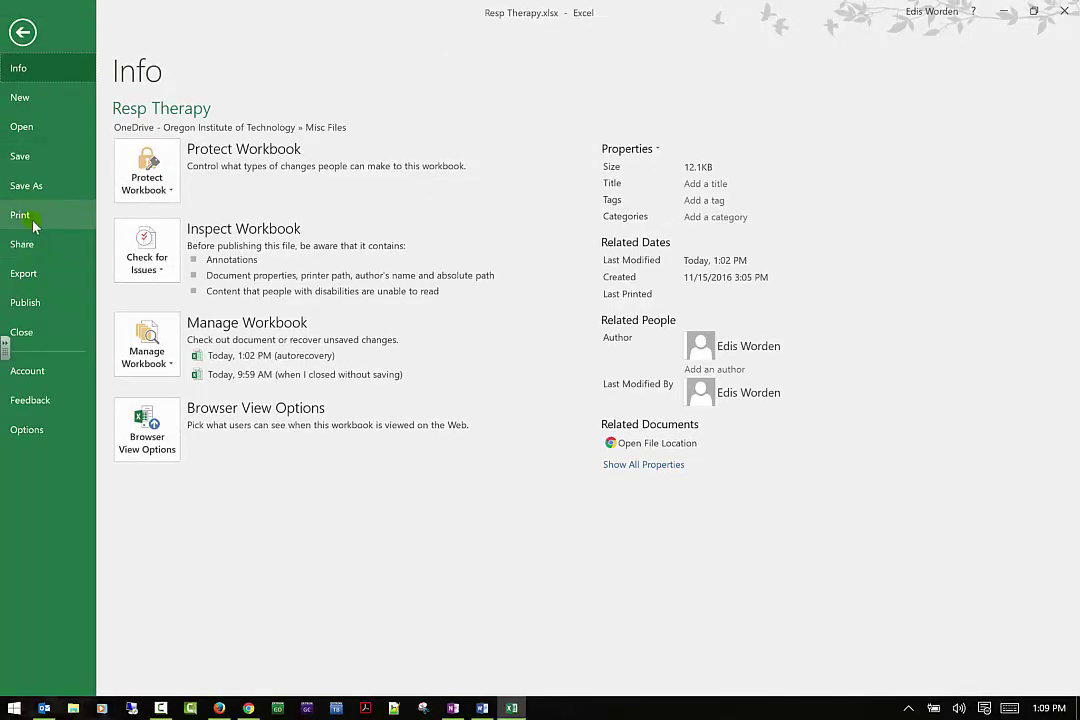
pyautogui.click(22, 217)
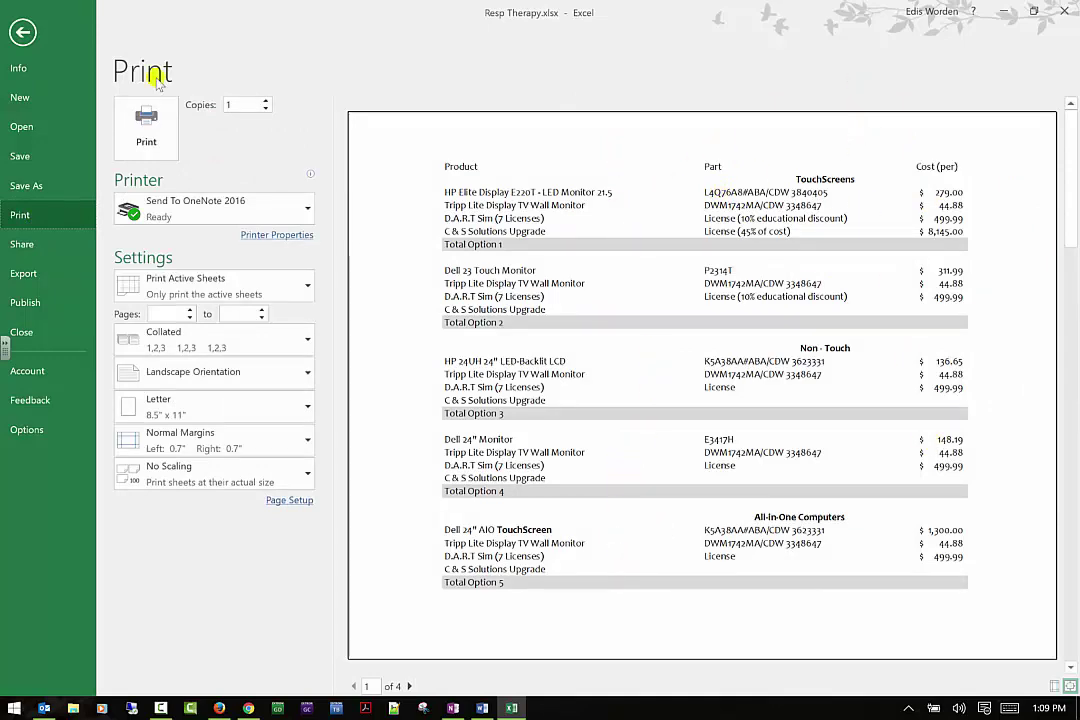
pyautogui.click(22, 32)
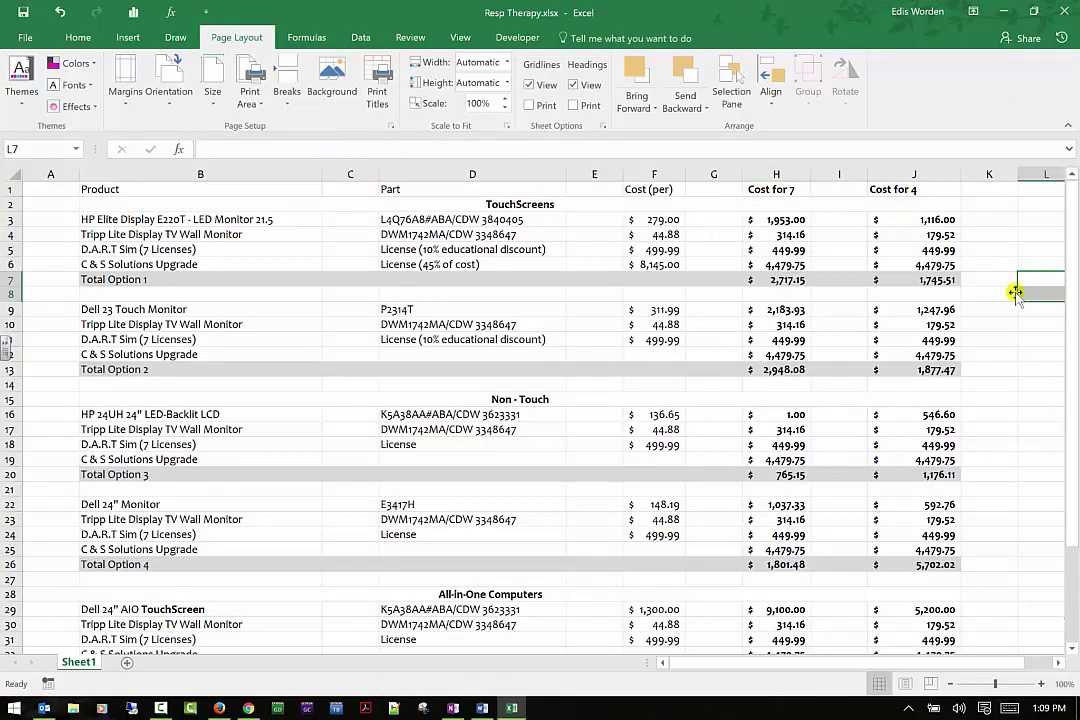
# Set the page to portrait orientation and apply the Narrow margin preset (0.25" left/right).
pyautogui.click(137, 188)
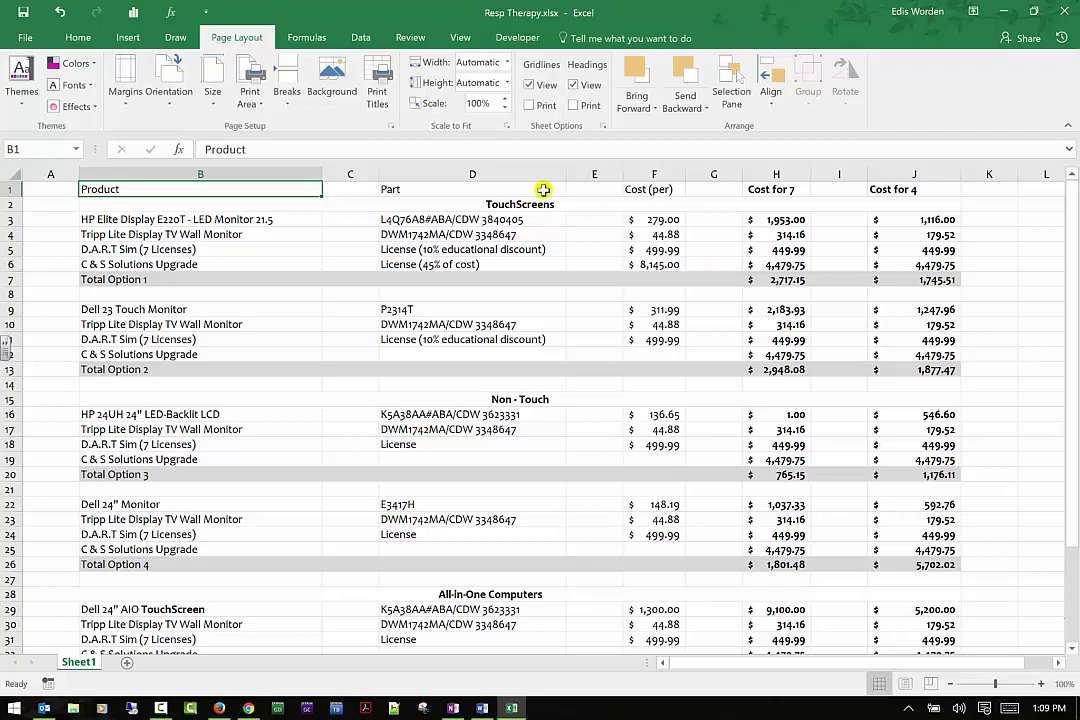
pyautogui.click(125, 95)
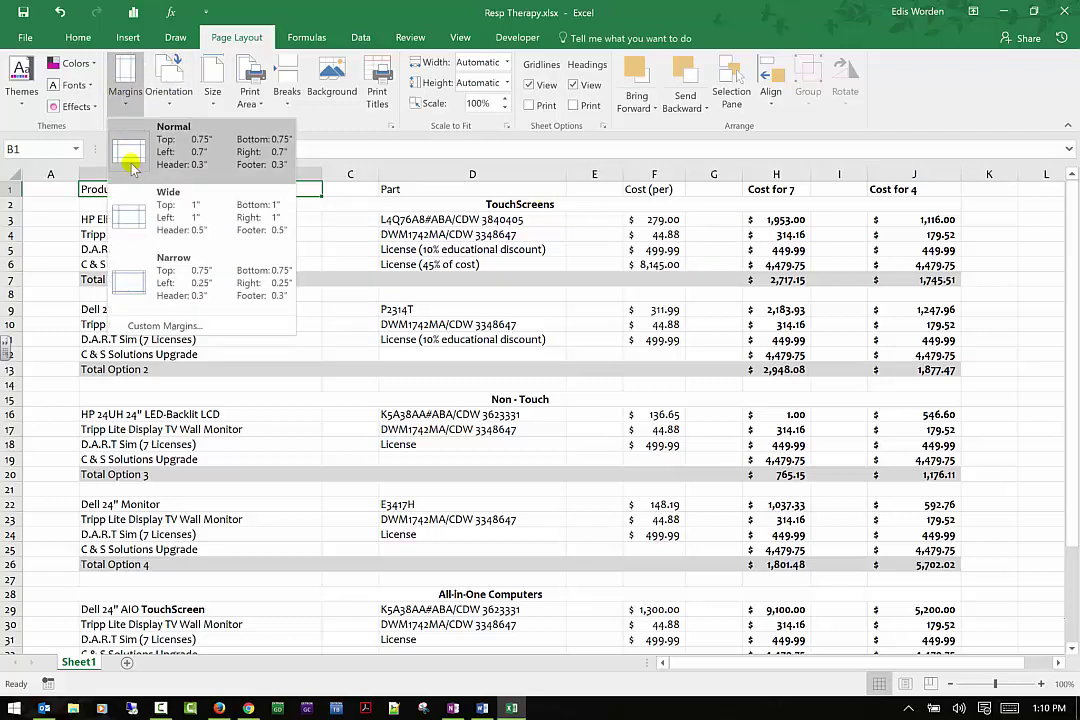
pyautogui.click(169, 92)
pyautogui.click(193, 132)
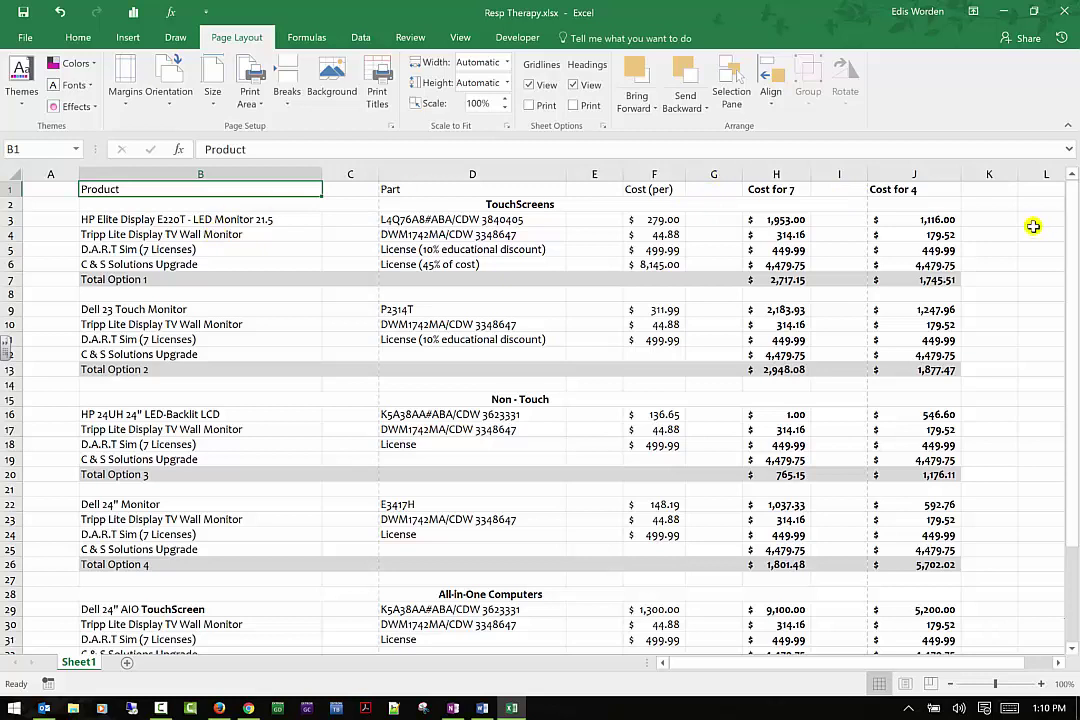
pyautogui.click(127, 74)
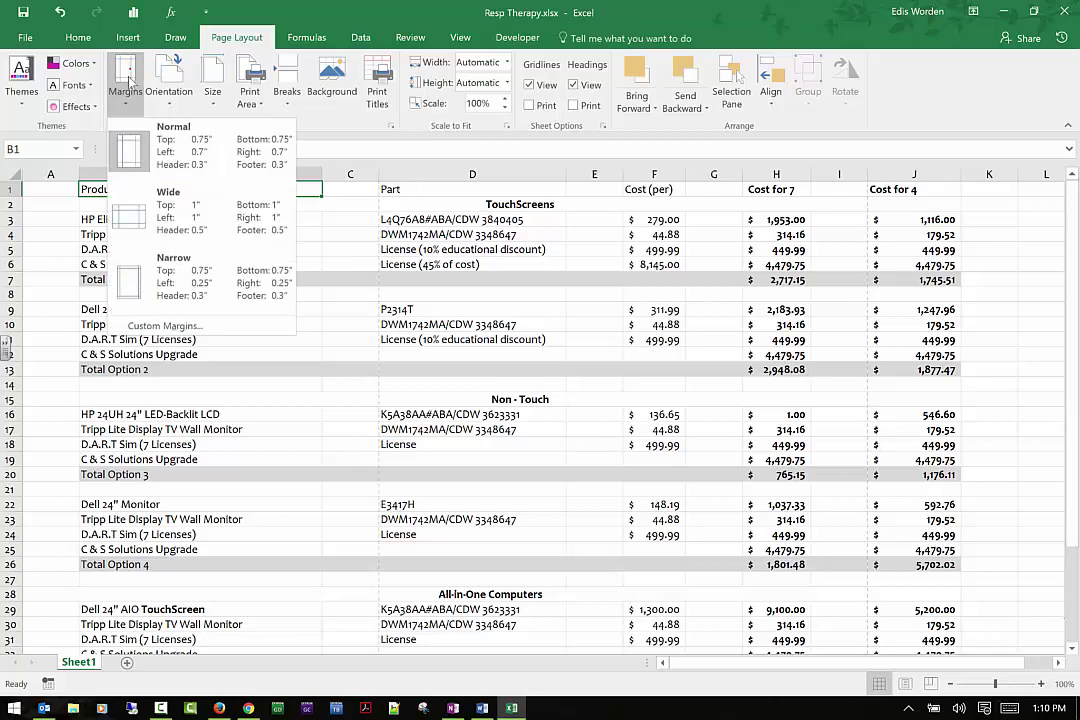
pyautogui.click(163, 291)
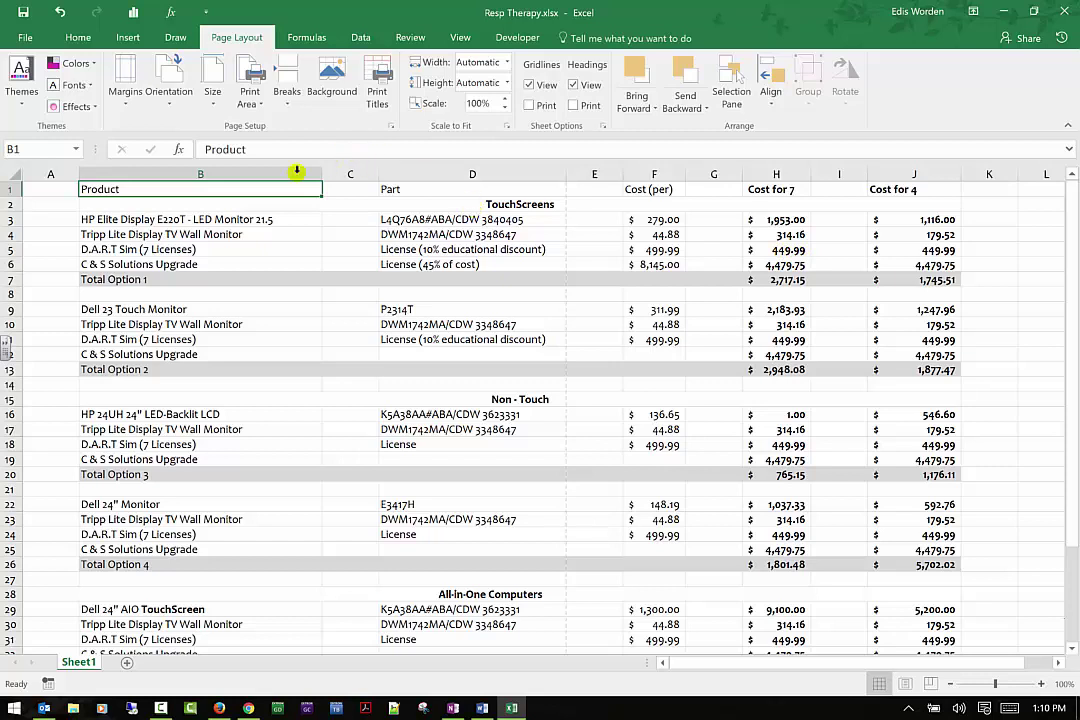
# Delete the empty column A from the sheet.
pyautogui.click(50, 173)
pyautogui.rightClick(50, 173)
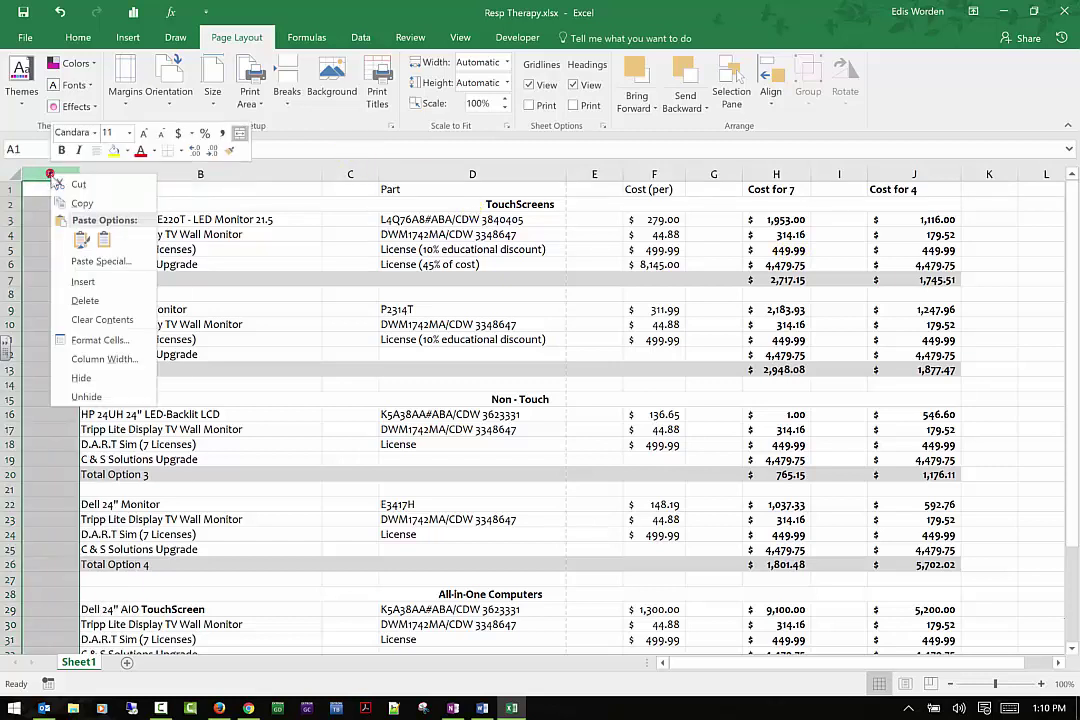
pyautogui.click(75, 303)
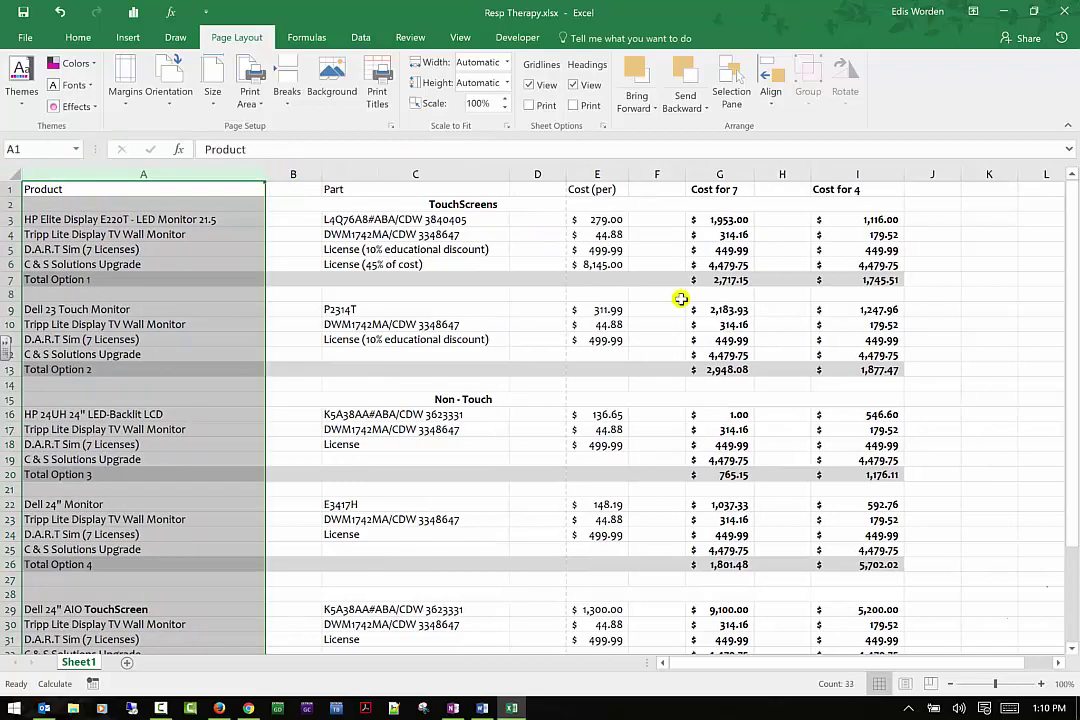
# Narrow the blank spacer columns B, D, F and H.
pyautogui.moveTo(321, 172); pyautogui.dragTo(288, 171)
pyautogui.moveTo(534, 172); pyautogui.dragTo(507, 172)
pyautogui.moveTo(620, 177); pyautogui.dragTo(582, 173)
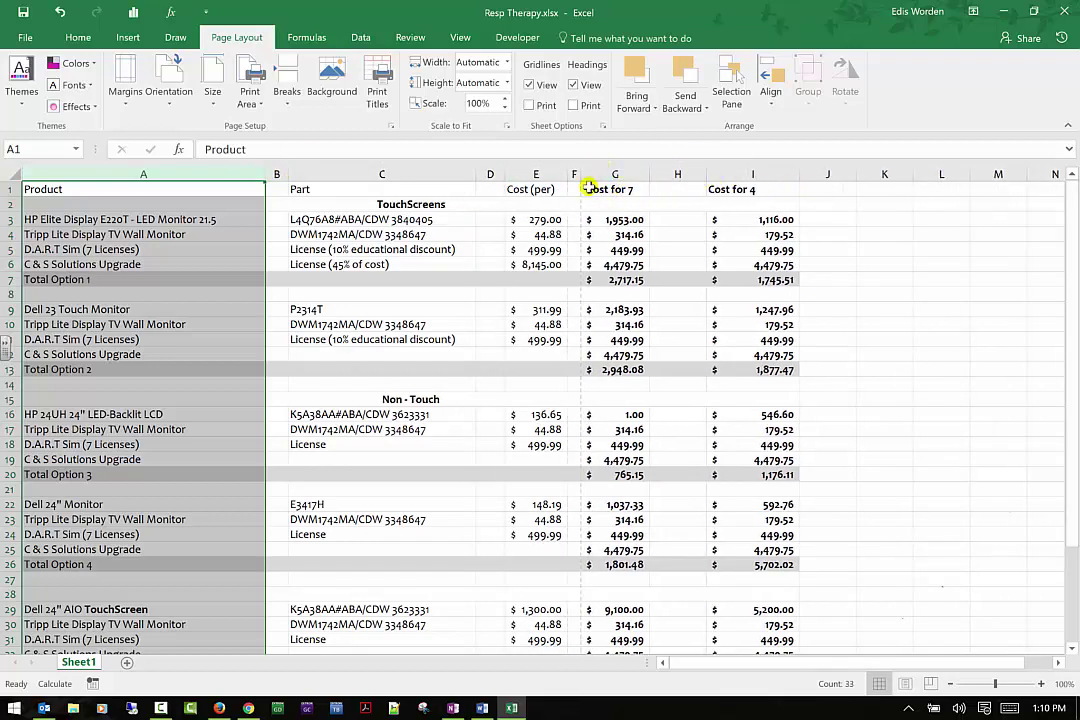
pyautogui.moveTo(720, 175); pyautogui.dragTo(667, 174)
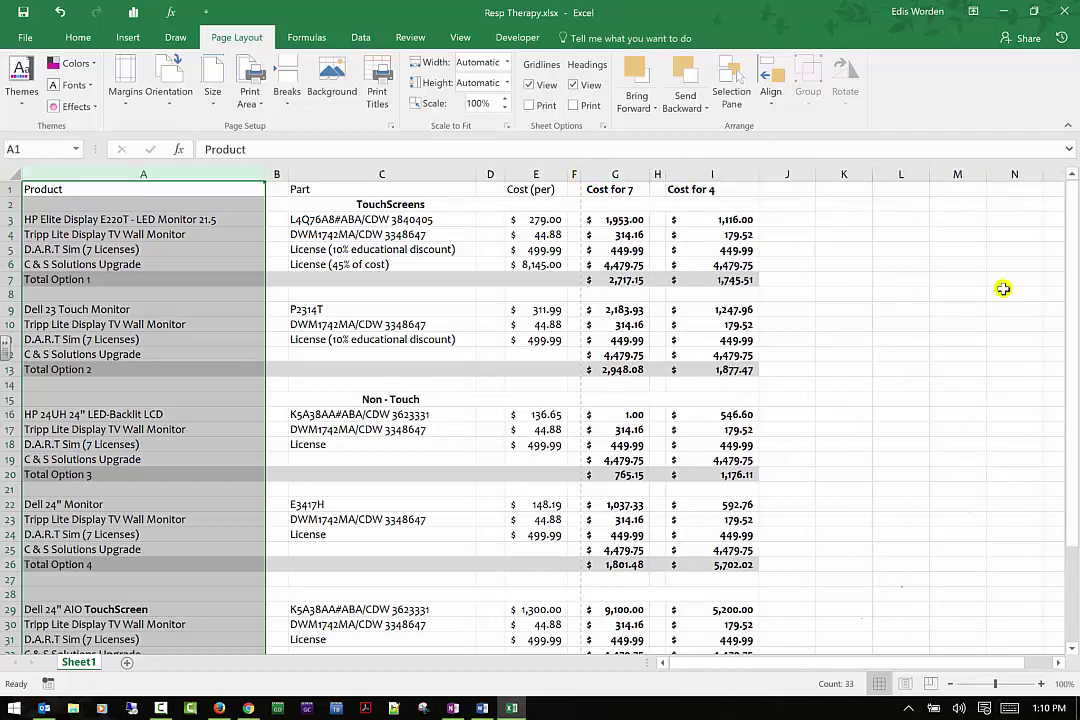
# Switch the page to landscape orientation and bring up the paper Size choices.
pyautogui.click(161, 102)
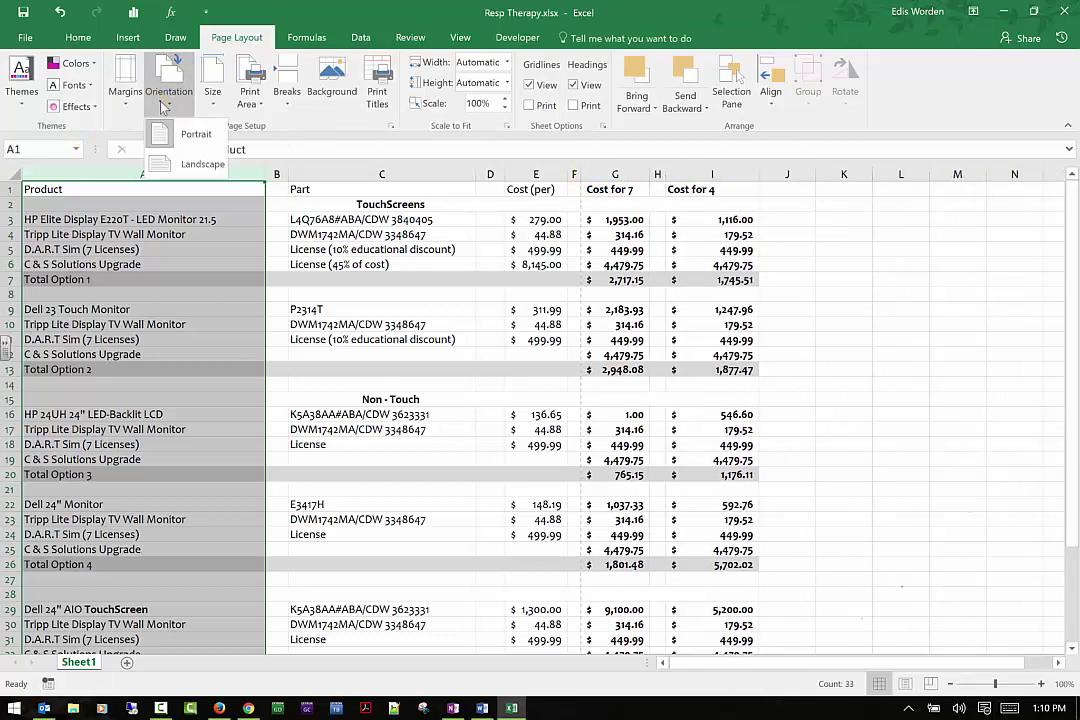
pyautogui.click(175, 167)
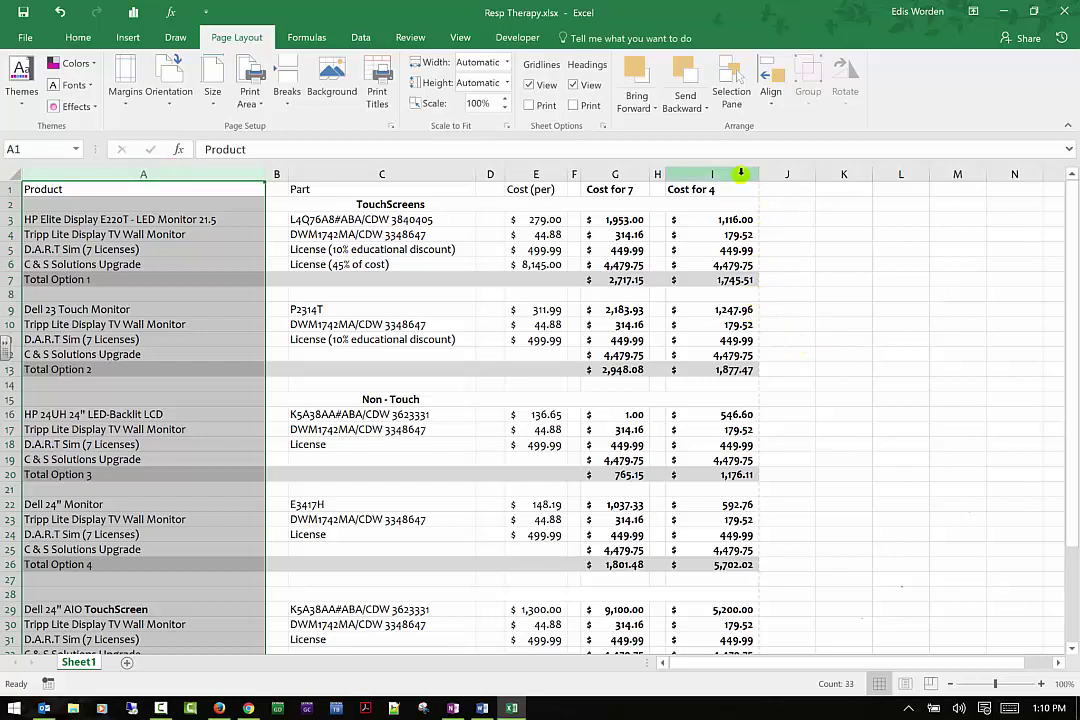
pyautogui.click(932, 338)
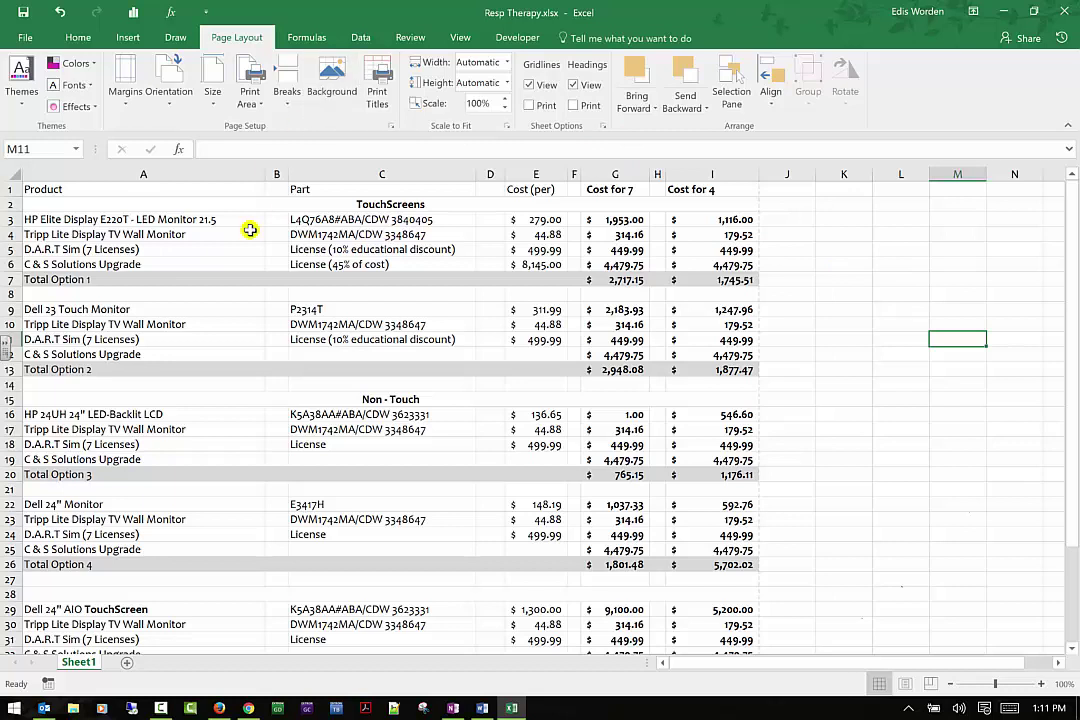
pyautogui.click(214, 113)
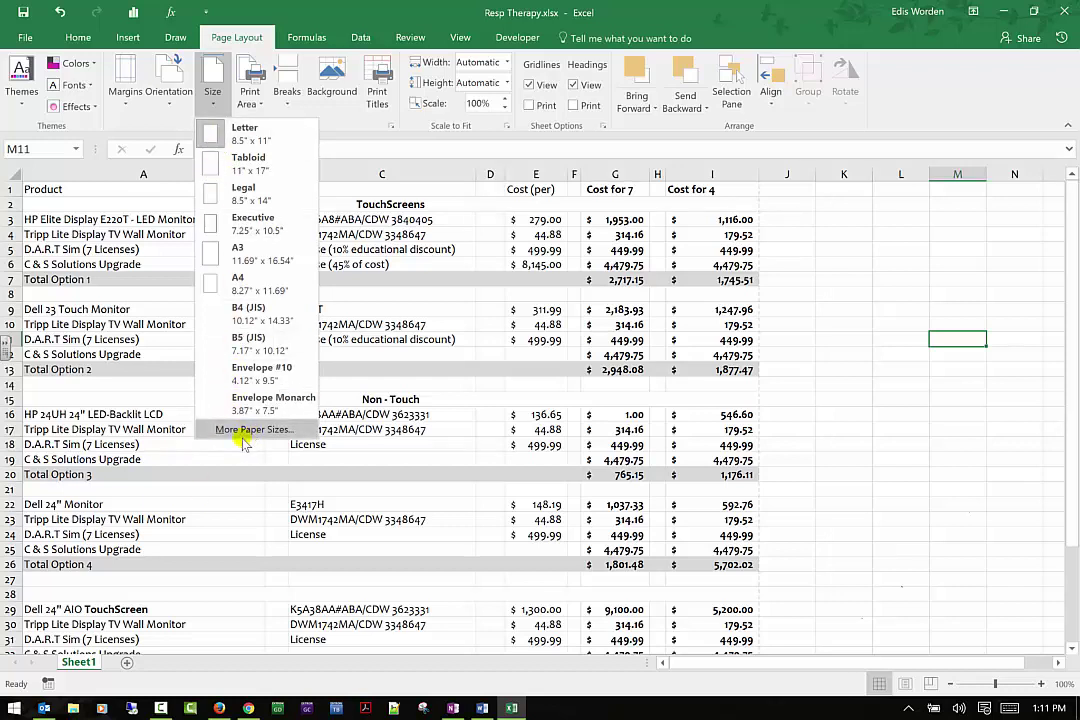
# Glance at the Print Area options, then select cells in the cost table down to the TouchScreens heading.
pyautogui.click(262, 106)
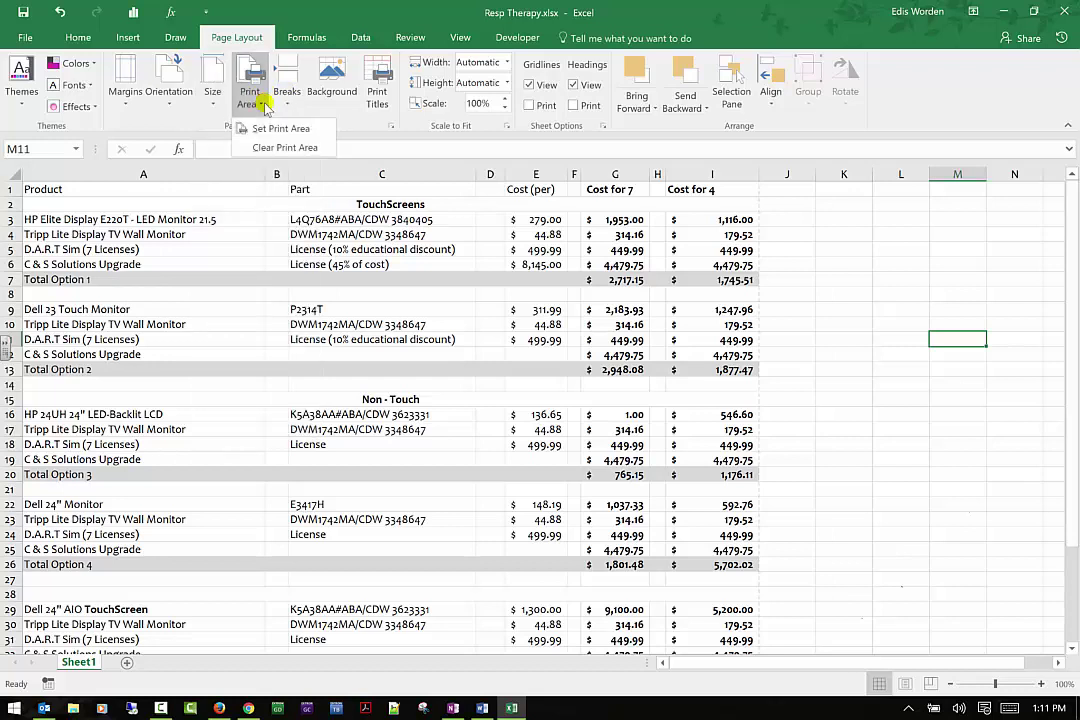
pyautogui.moveTo(82, 190); pyautogui.dragTo(299, 550)
pyautogui.moveTo(352, 299); pyautogui.dragTo(320, 313)
pyautogui.click(341, 299)
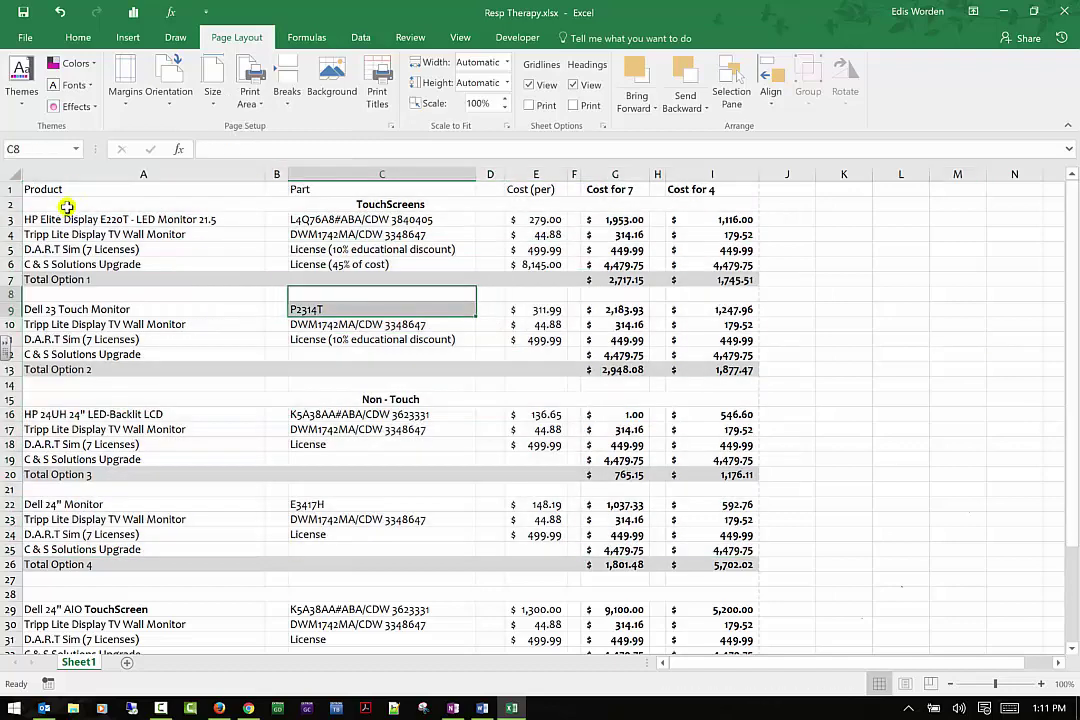
pyautogui.moveTo(68, 199); pyautogui.dragTo(224, 366)
pyautogui.click(233, 253)
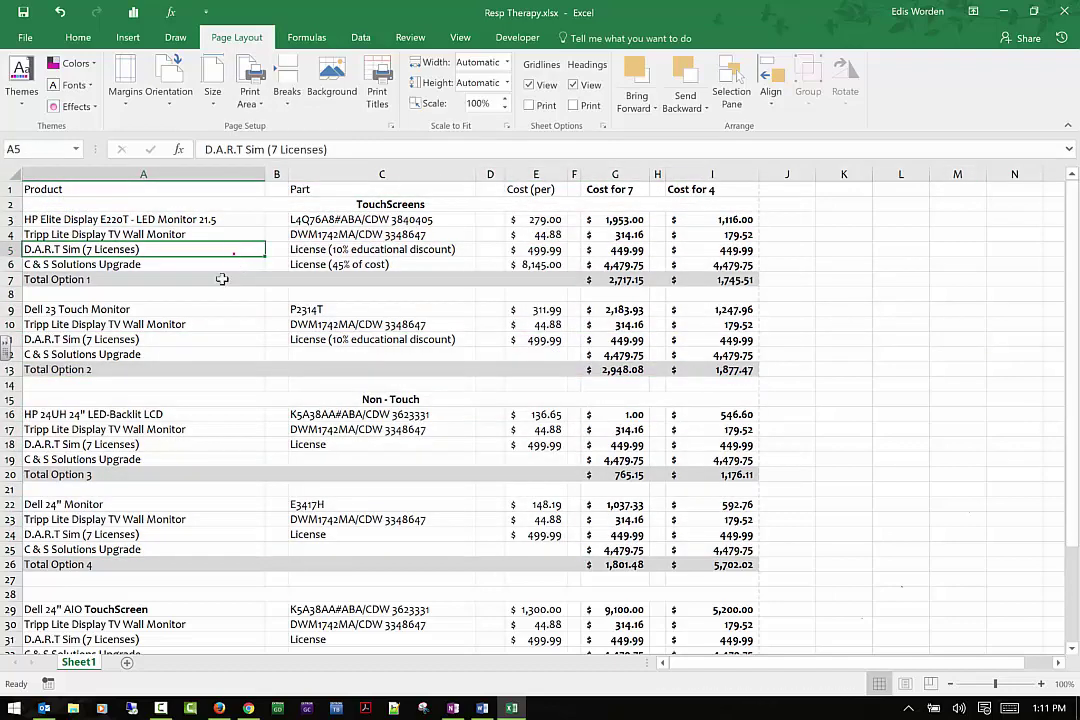
pyautogui.moveTo(52, 189)
pyautogui.mouseDown()
pyautogui.moveTo(205, 210)
pyautogui.moveTo(50, 190)
pyautogui.mouseUp()
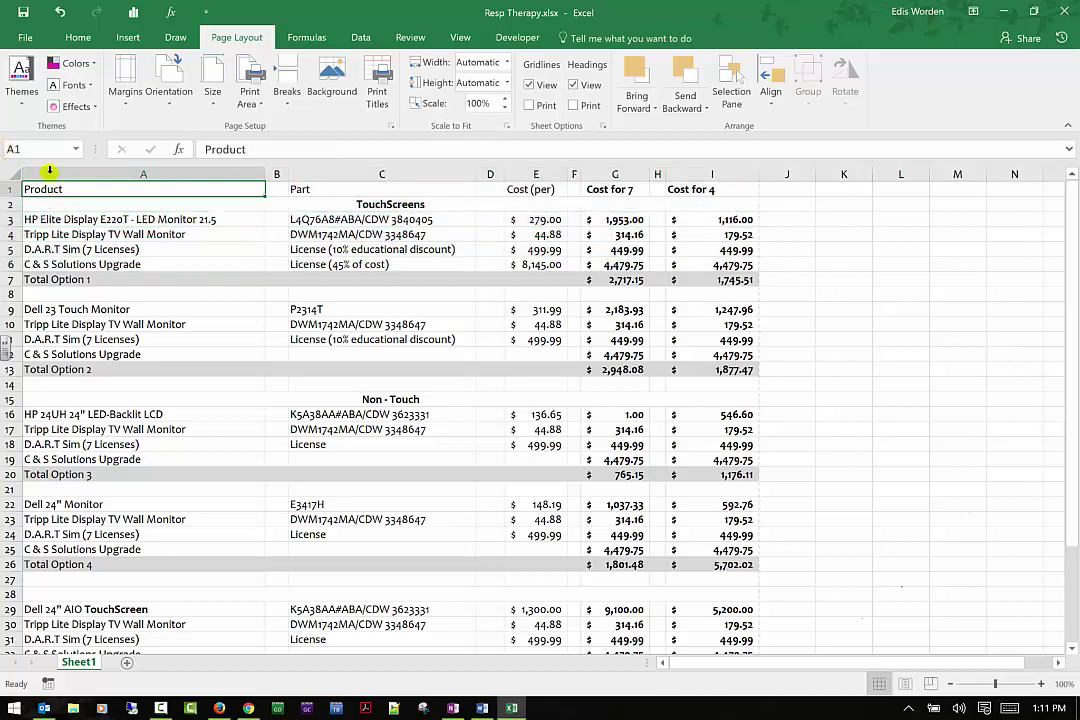
pyautogui.press('Down')
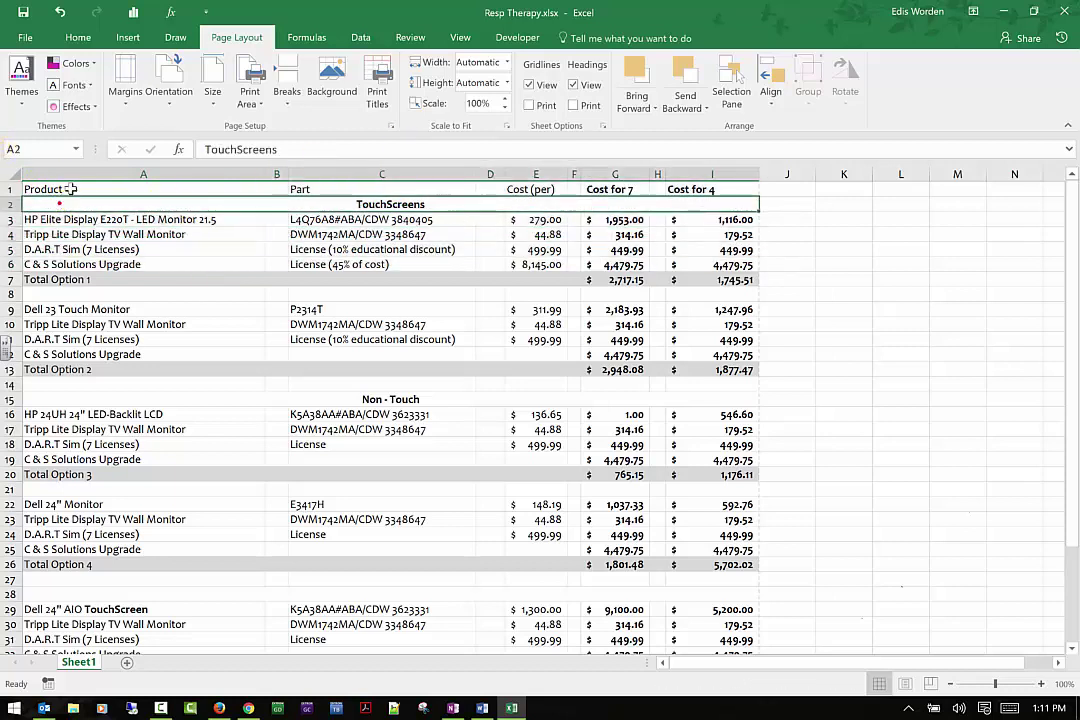
# Turn off Merge & Center for the TouchScreens heading in A2, then select A1:C13.
pyautogui.click(175, 37)
pyautogui.click(126, 40)
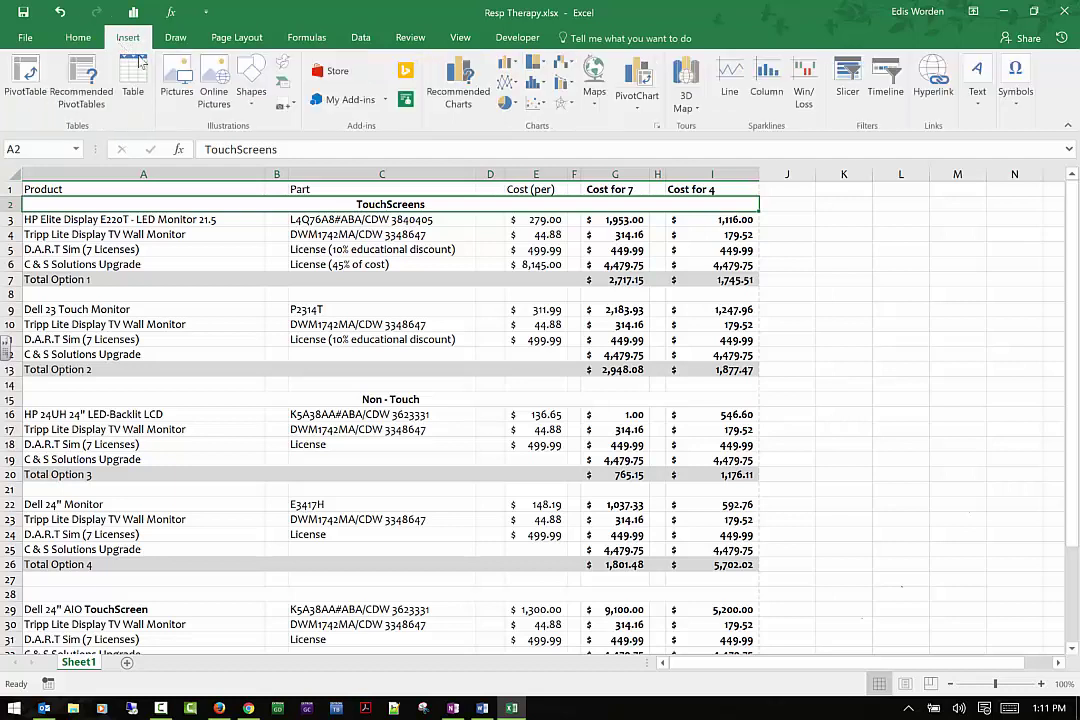
pyautogui.click(79, 38)
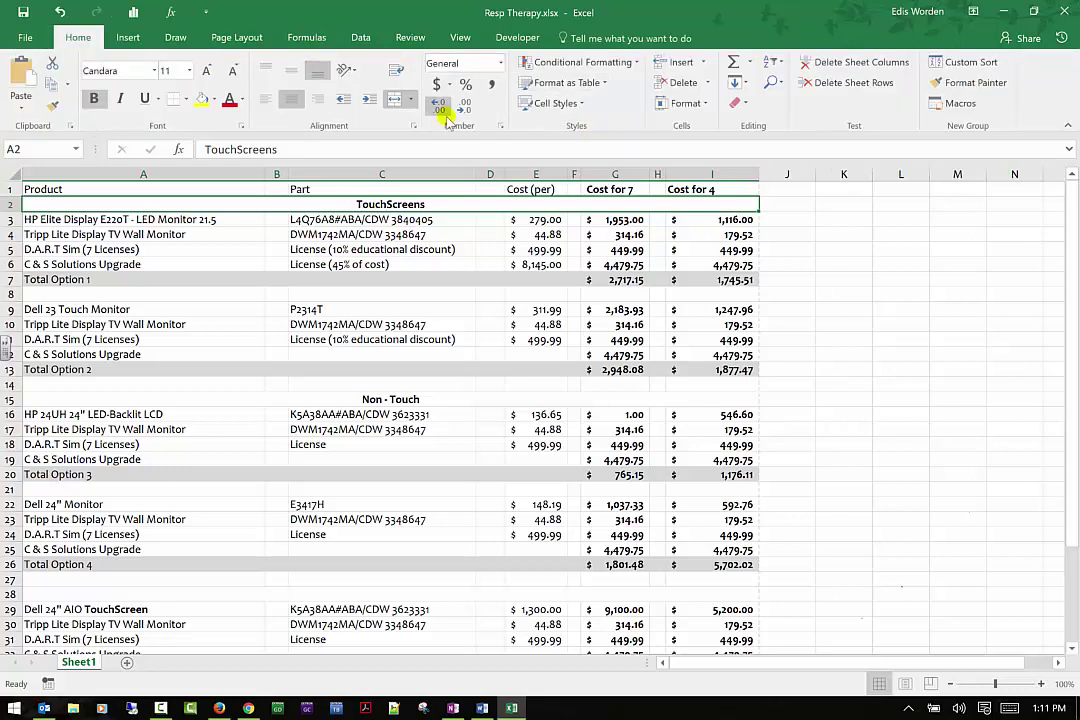
pyautogui.click(396, 98)
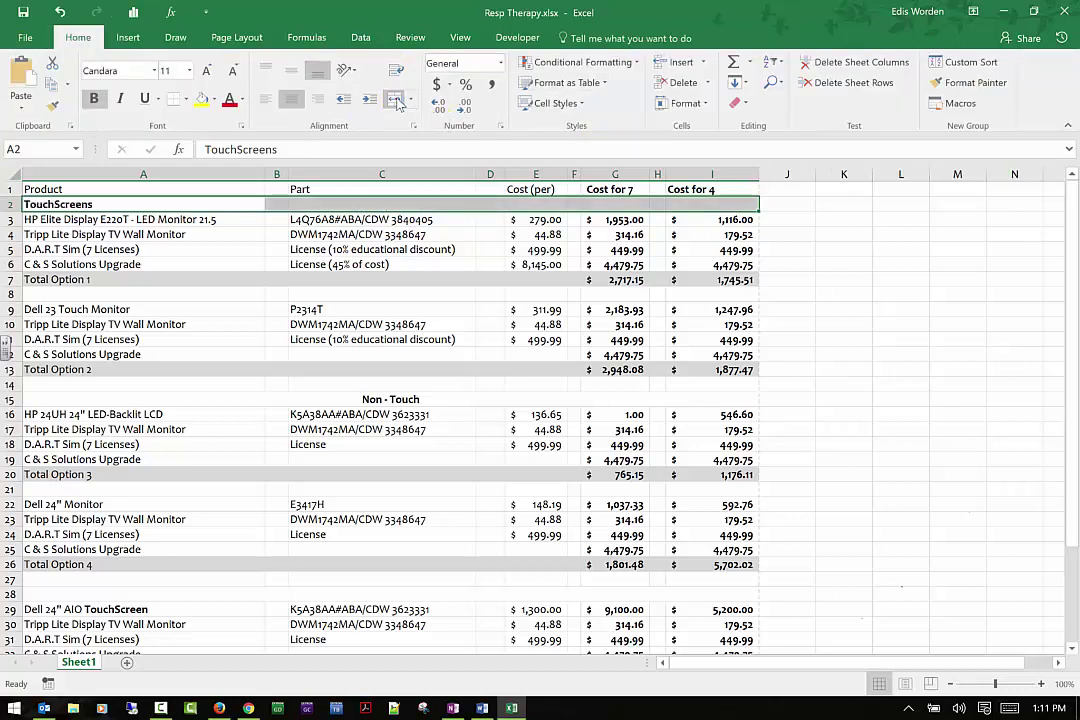
pyautogui.click(237, 38)
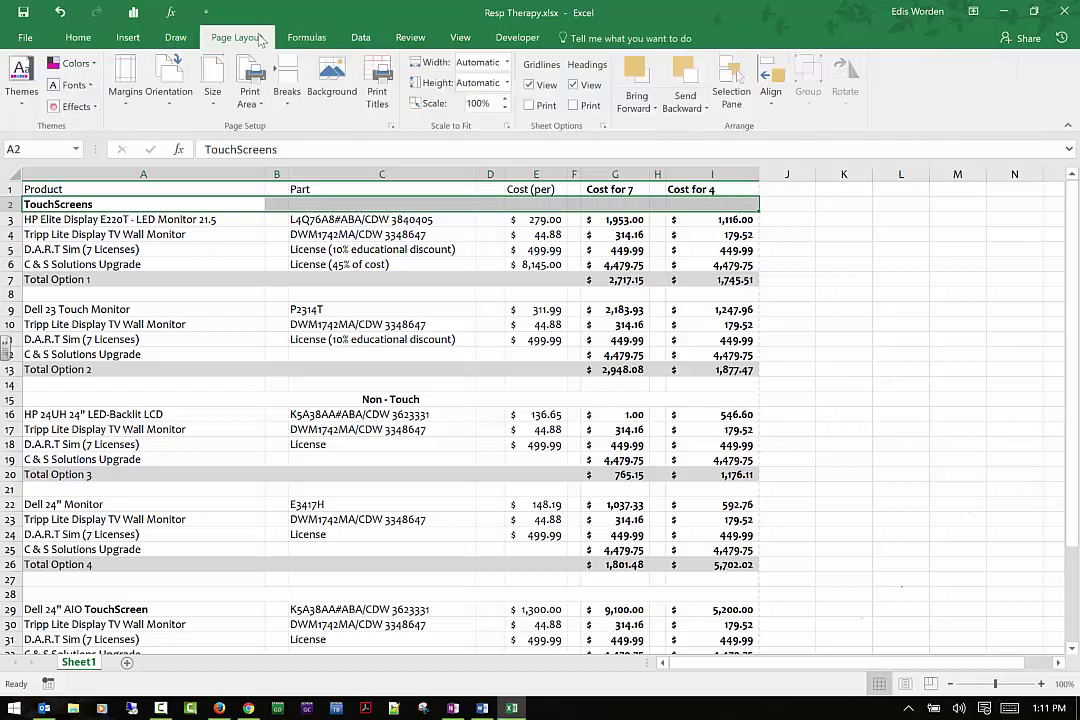
pyautogui.click(200, 218)
pyautogui.moveTo(103, 196); pyautogui.dragTo(360, 358)
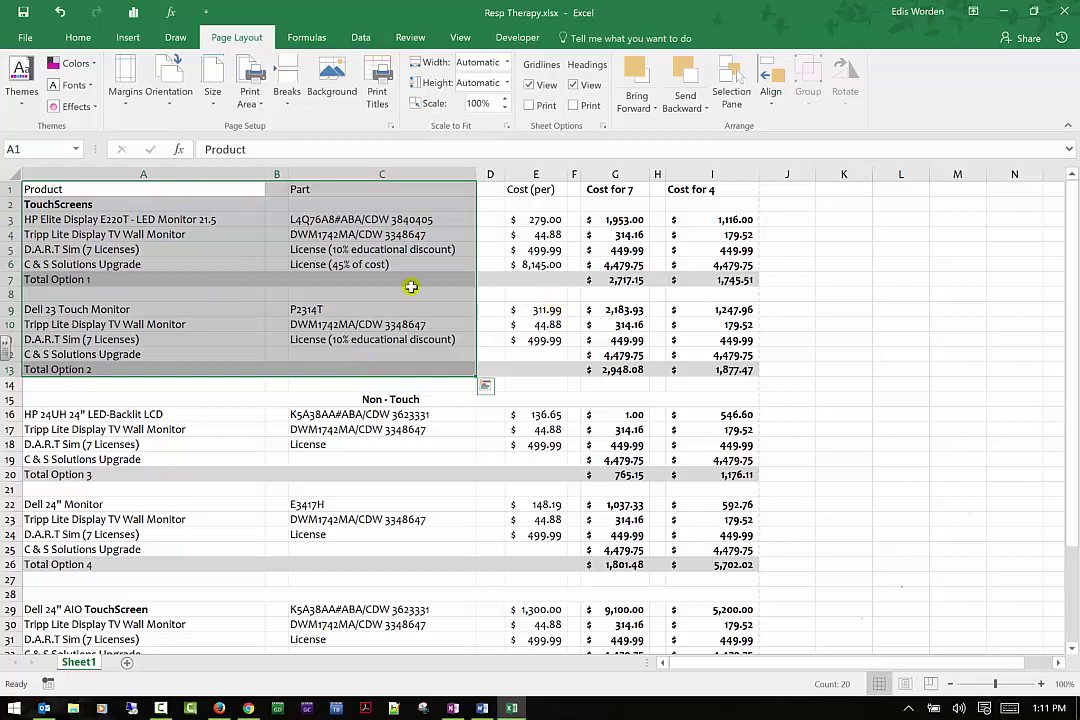
# Set the selected A1:C13 block as the print area.
pyautogui.click(286, 95)
pyautogui.click(258, 100)
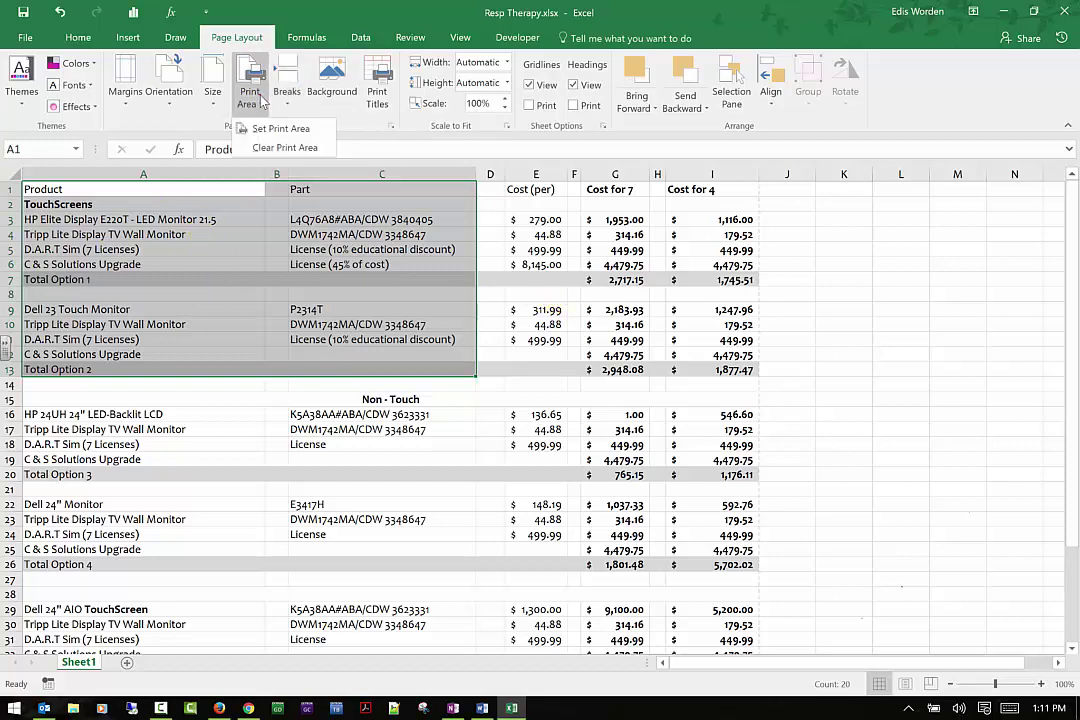
pyautogui.click(266, 122)
pyautogui.click(252, 100)
pyautogui.click(258, 130)
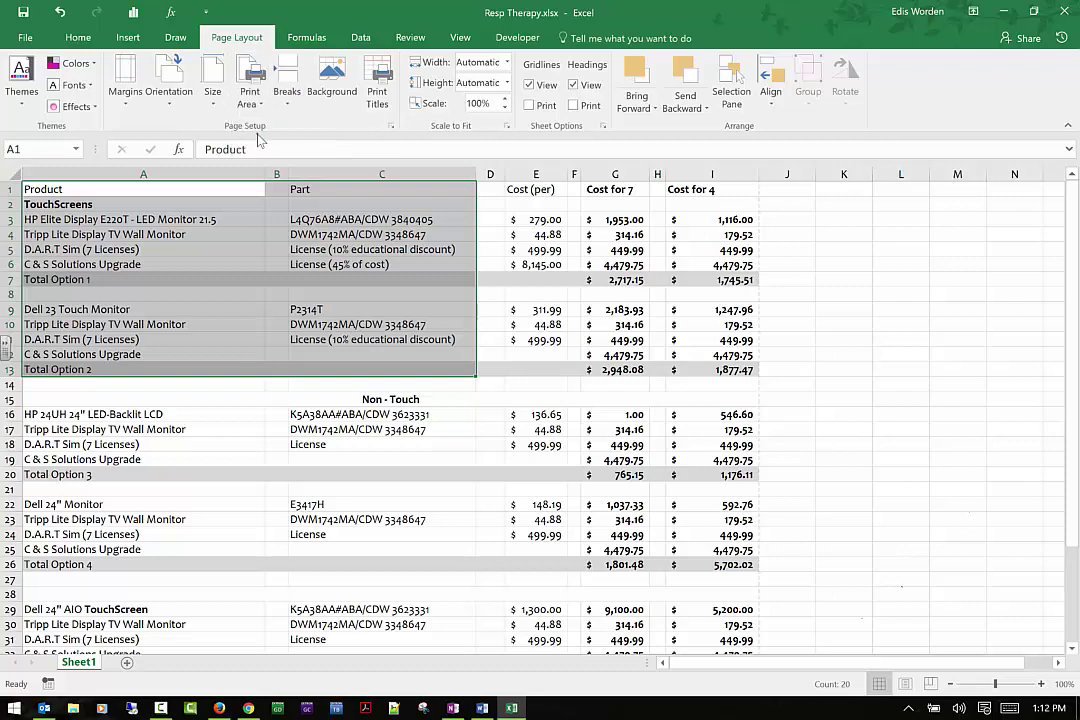
pyautogui.click(212, 206)
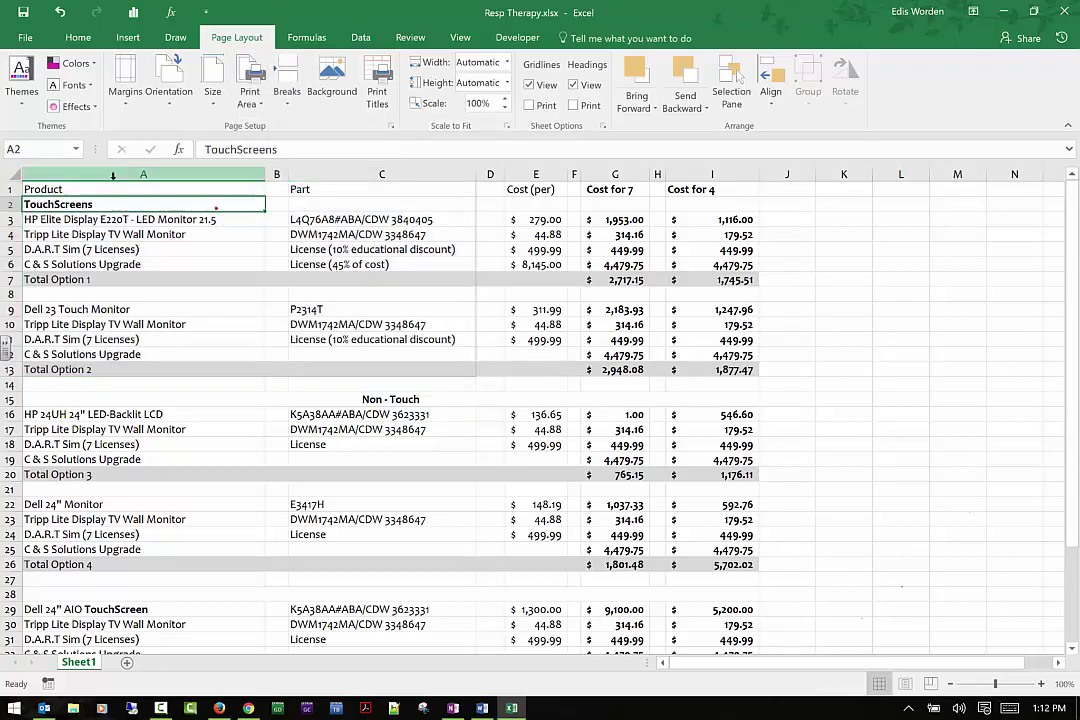
# Check the print preview of the new print area, then return to the worksheet.
pyautogui.click(24, 34)
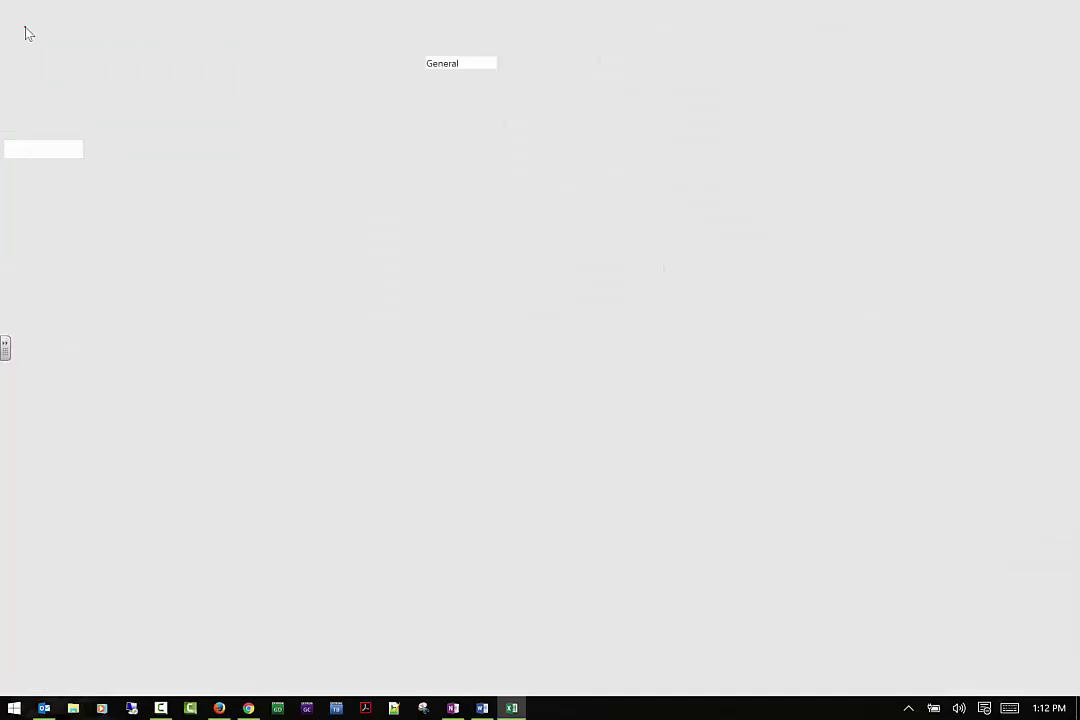
pyautogui.click(68, 218)
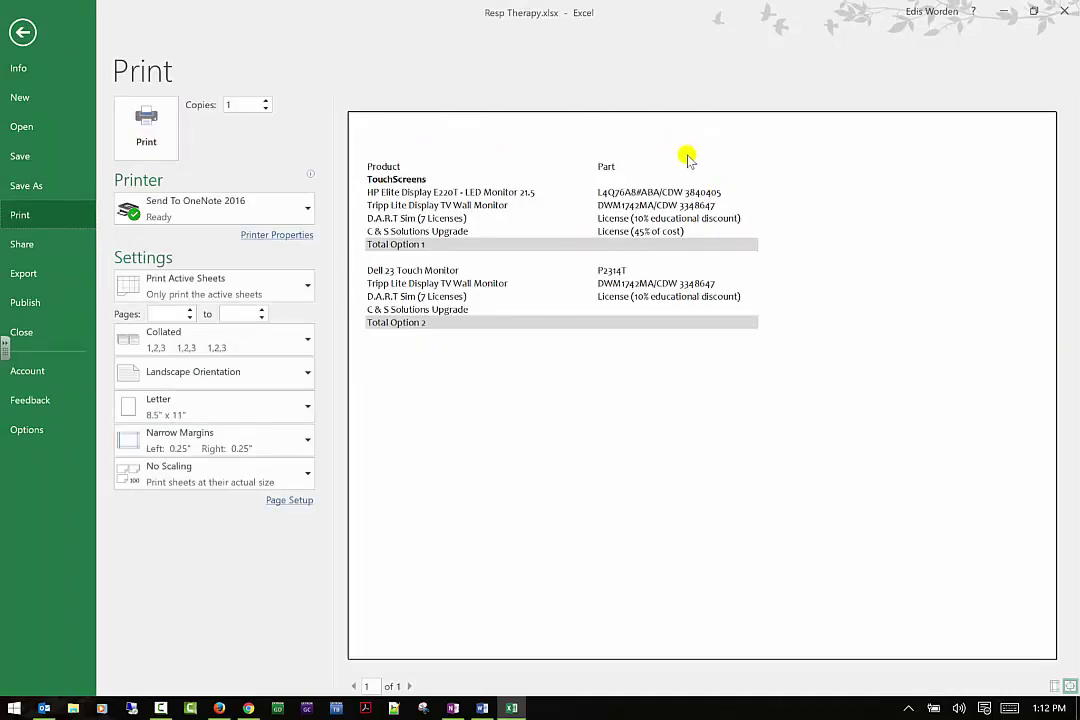
pyautogui.click(22, 32)
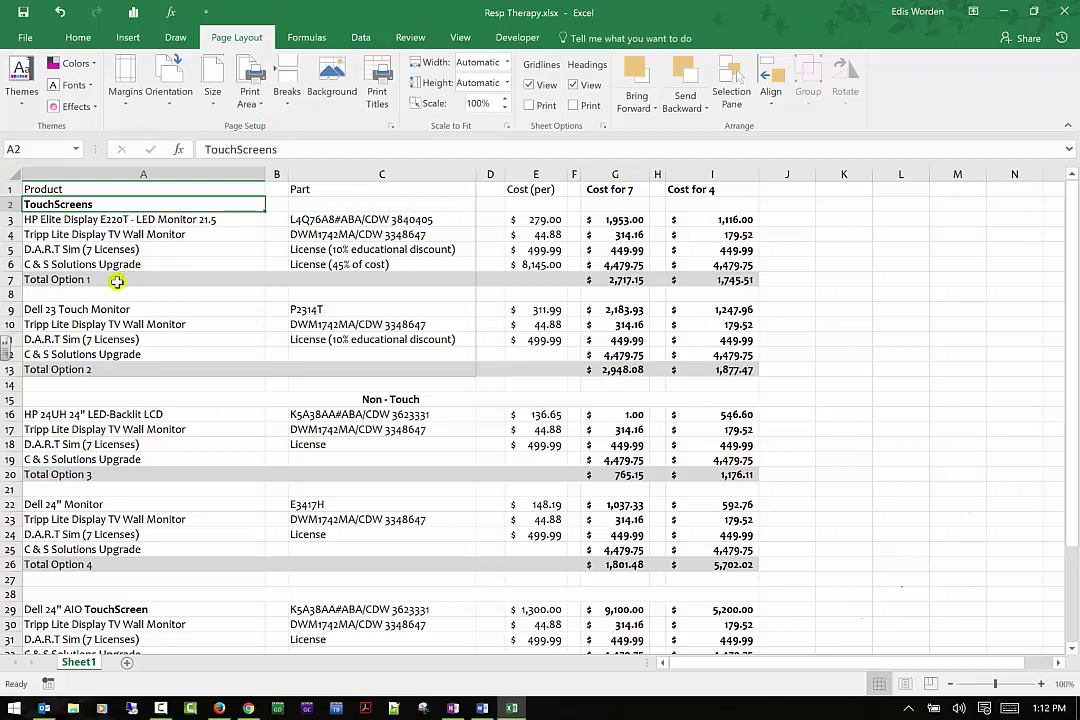
# Clear the sheet's print area and select the empty cell A14.
pyautogui.click(250, 95)
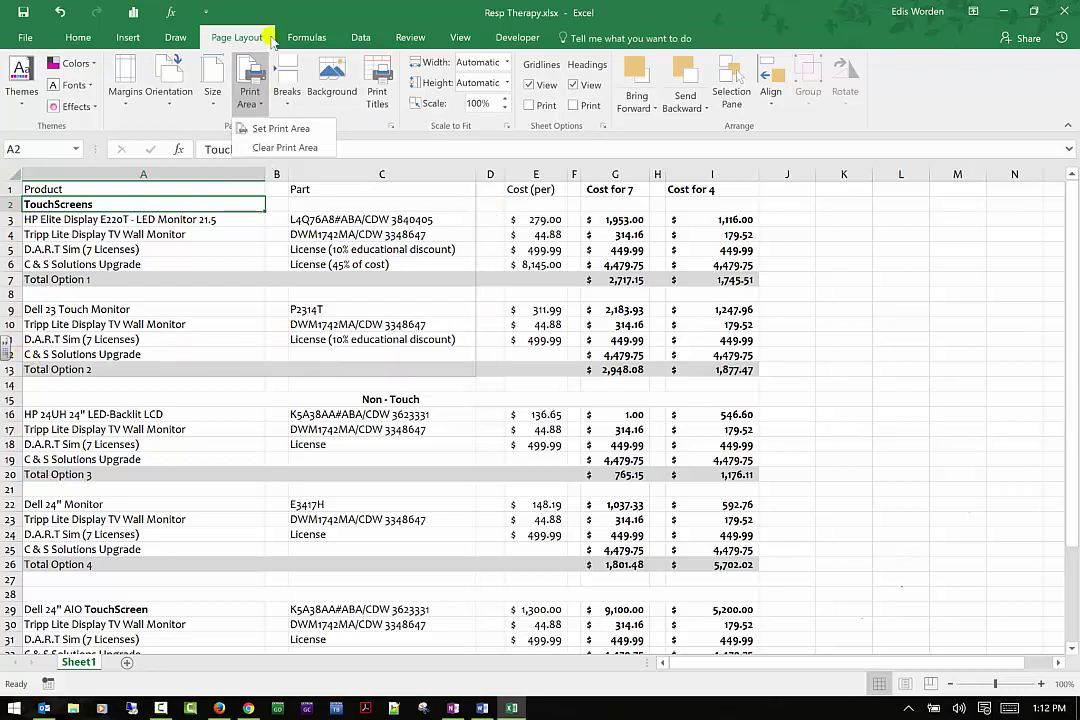
pyautogui.click(256, 148)
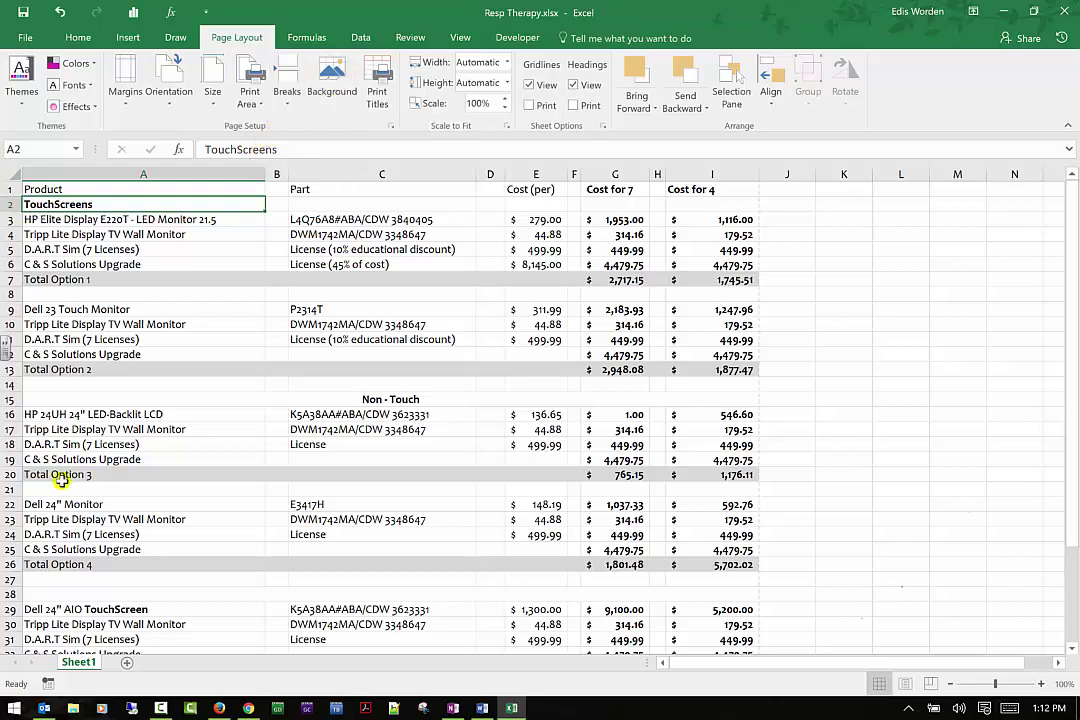
pyautogui.click(50, 386)
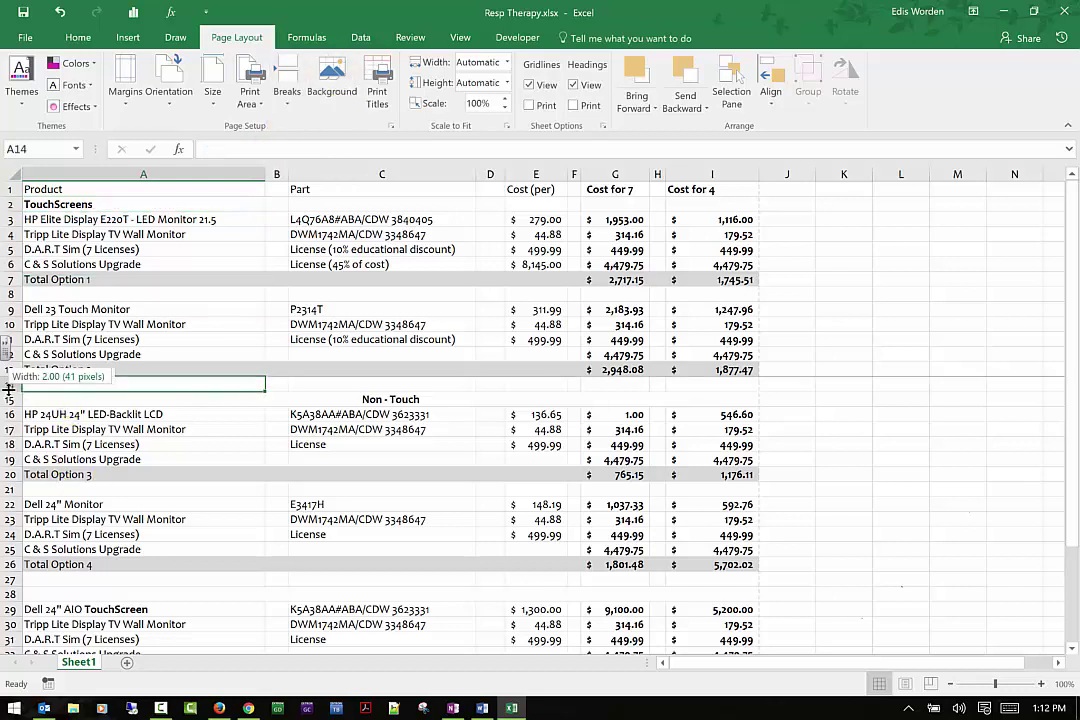
# Insert a page break above row 14 so Non-Touch prints on a new page.
pyautogui.click(7, 384)
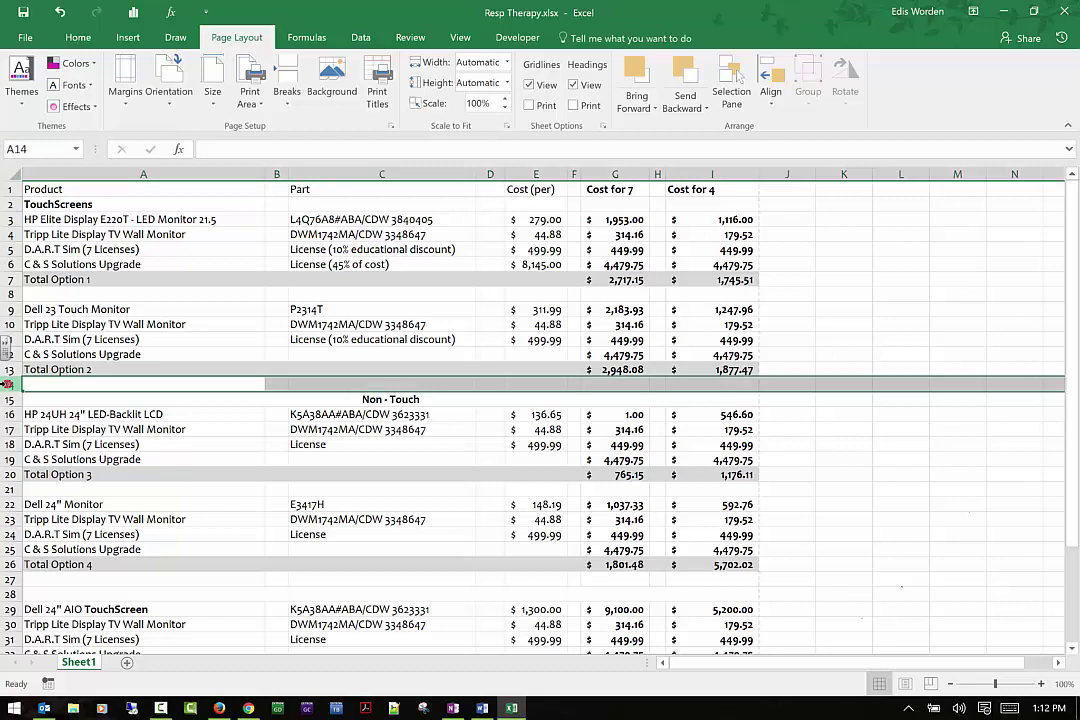
pyautogui.click(287, 105)
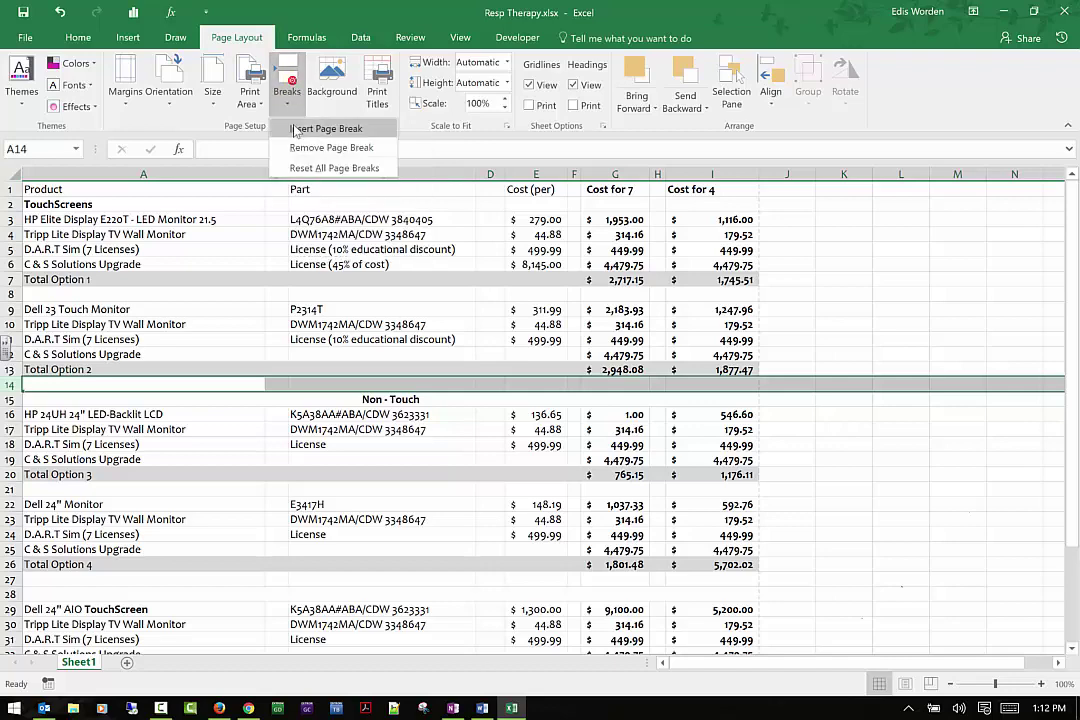
pyautogui.click(296, 127)
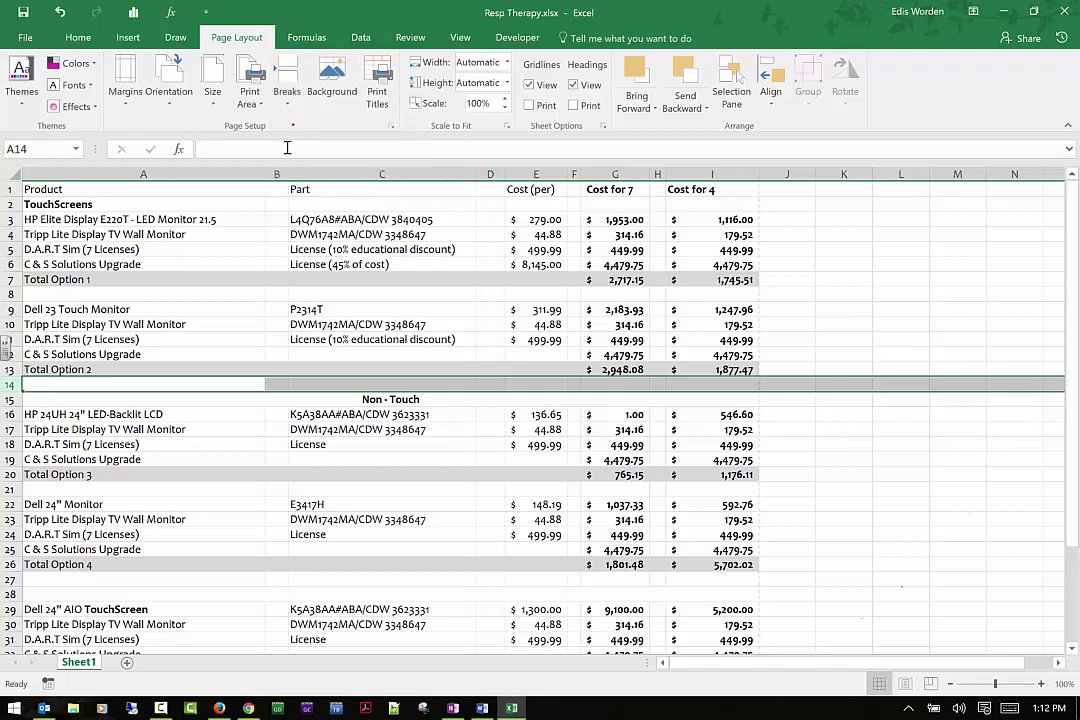
pyautogui.scroll(-3, 640, 415)
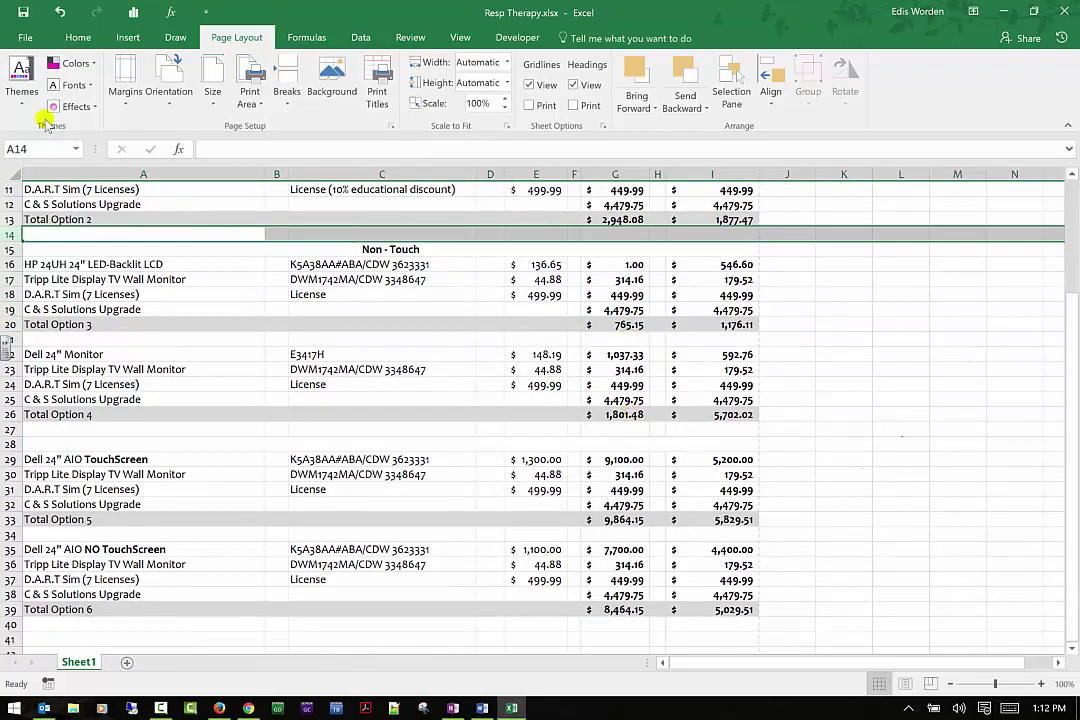
pyautogui.click(22, 38)
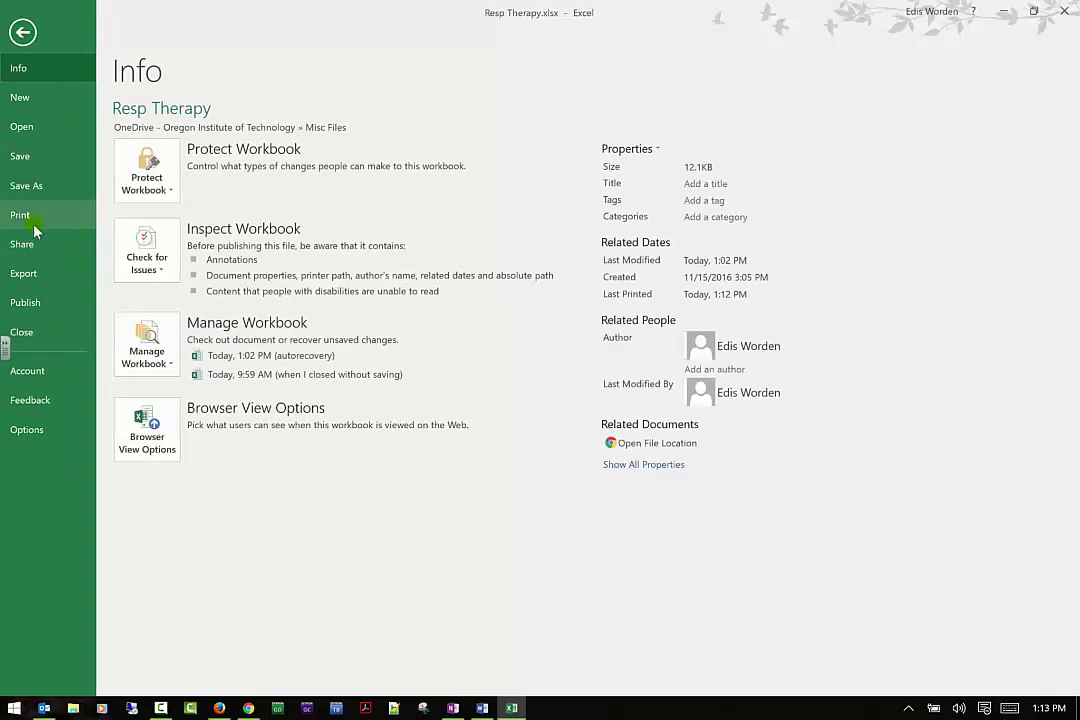
# Page through the print preview to page 3 and back to page 1, then leave it.
pyautogui.click(33, 222)
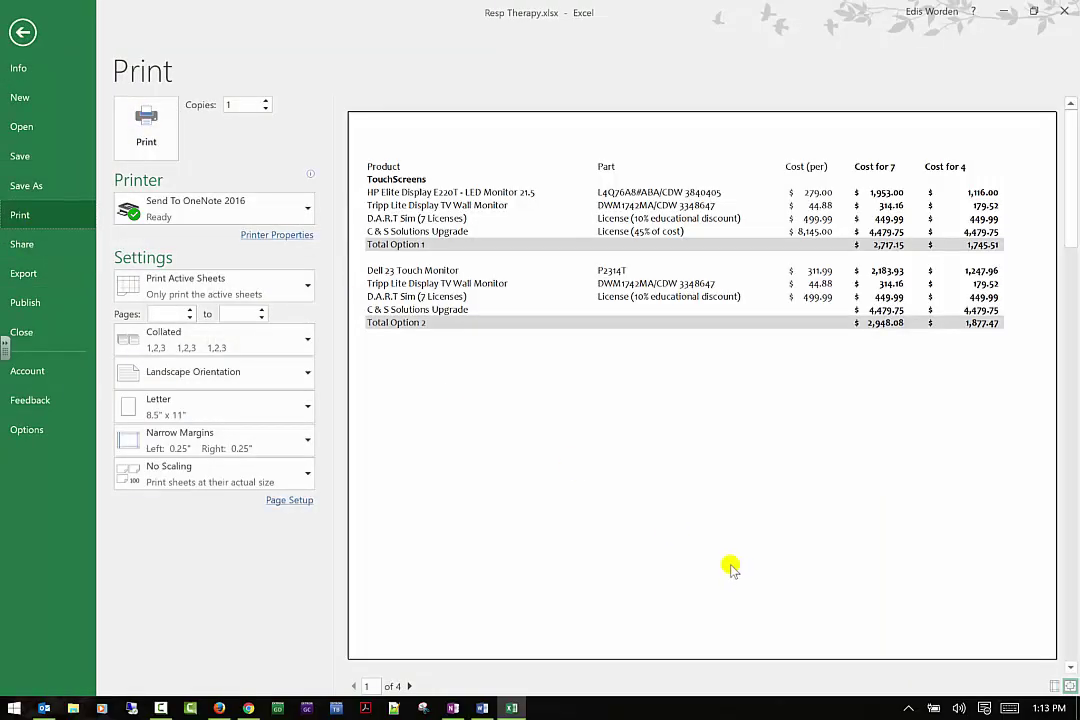
pyautogui.click(409, 686)
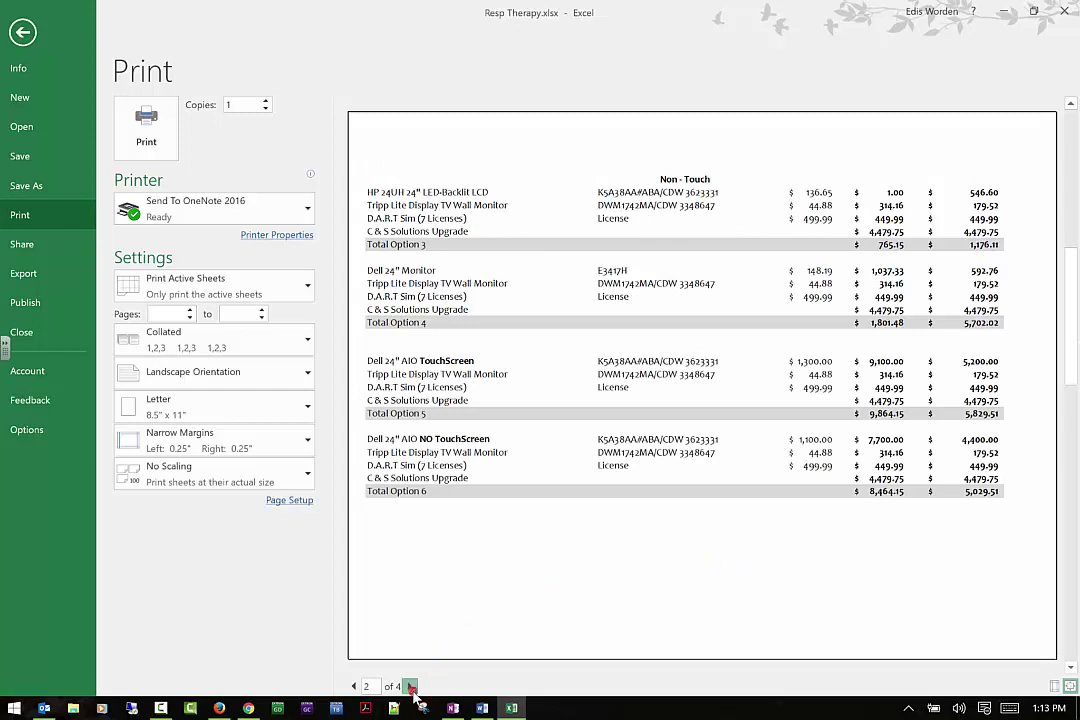
pyautogui.click(409, 686)
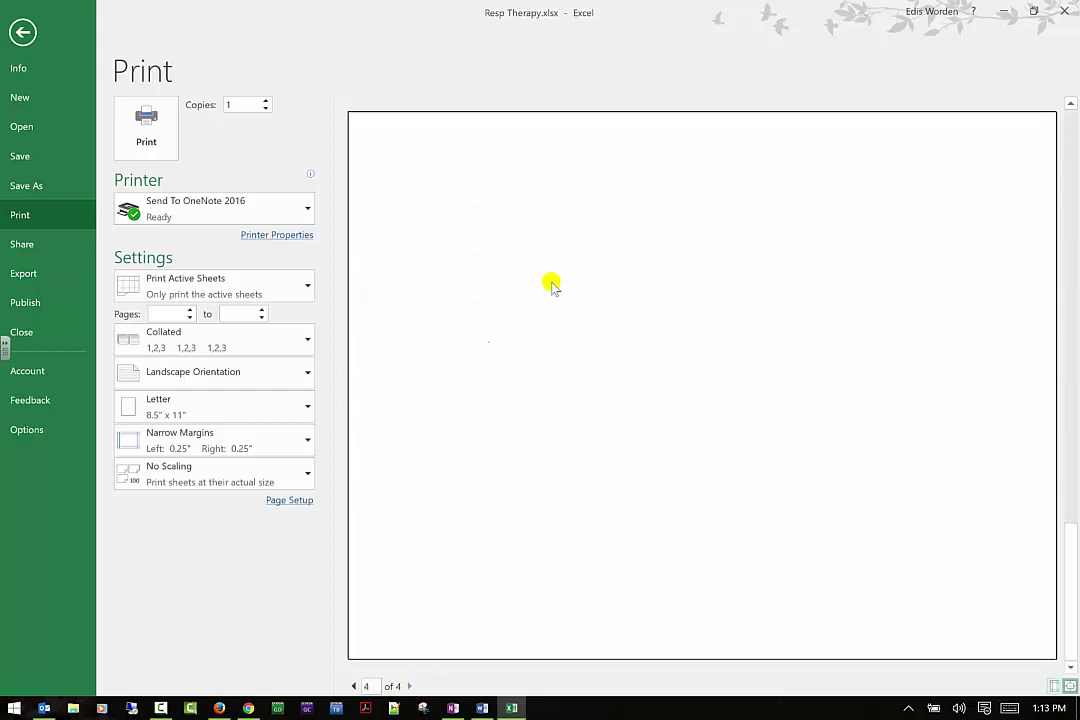
pyautogui.click(354, 686)
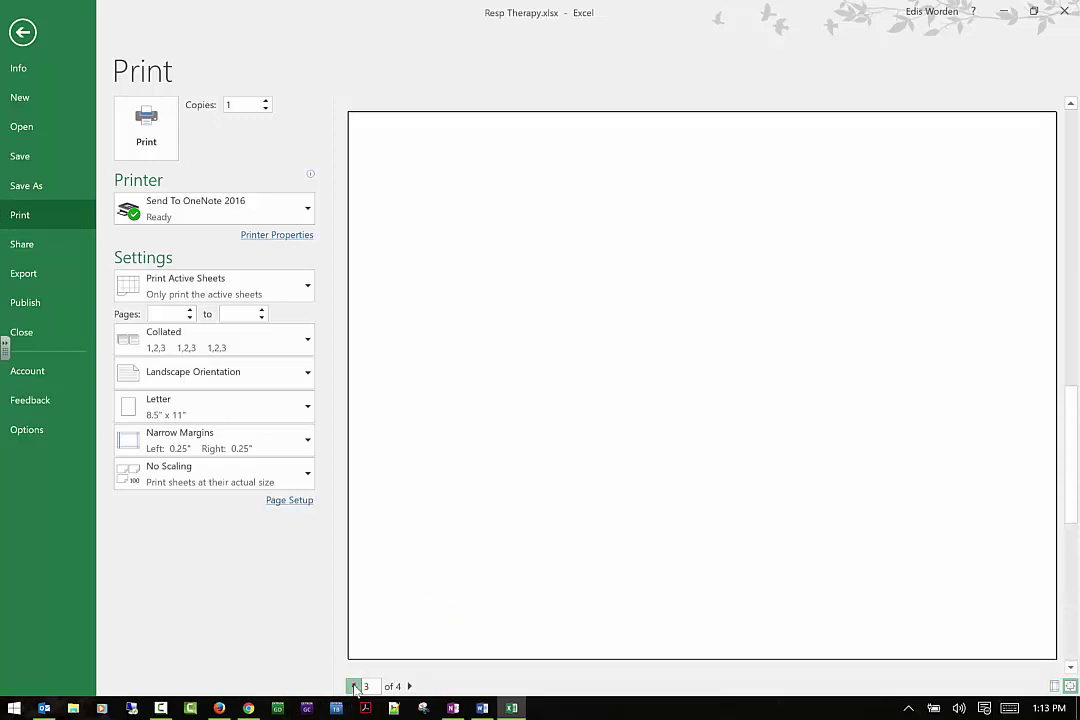
pyautogui.click(354, 686)
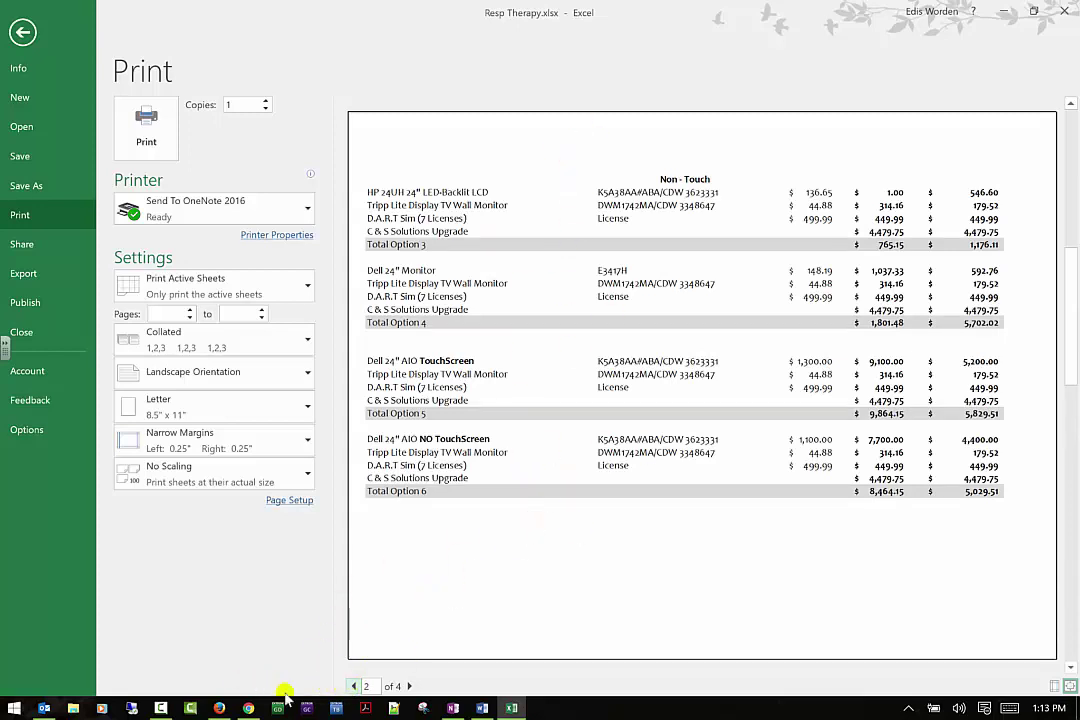
pyautogui.click(351, 686)
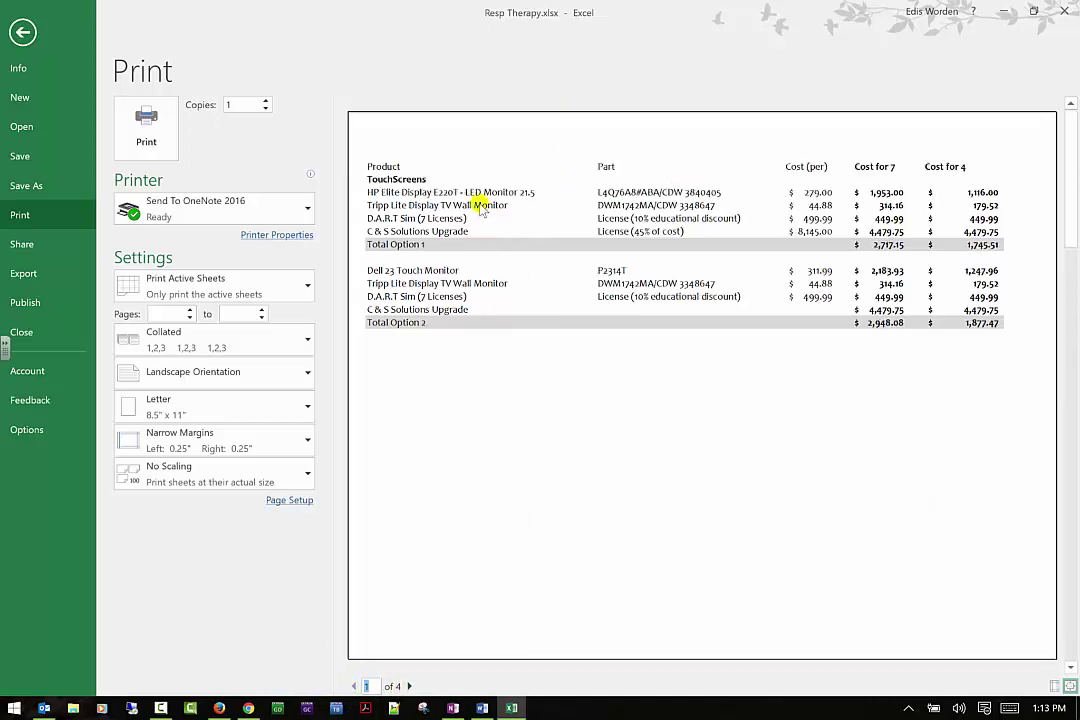
pyautogui.click(23, 32)
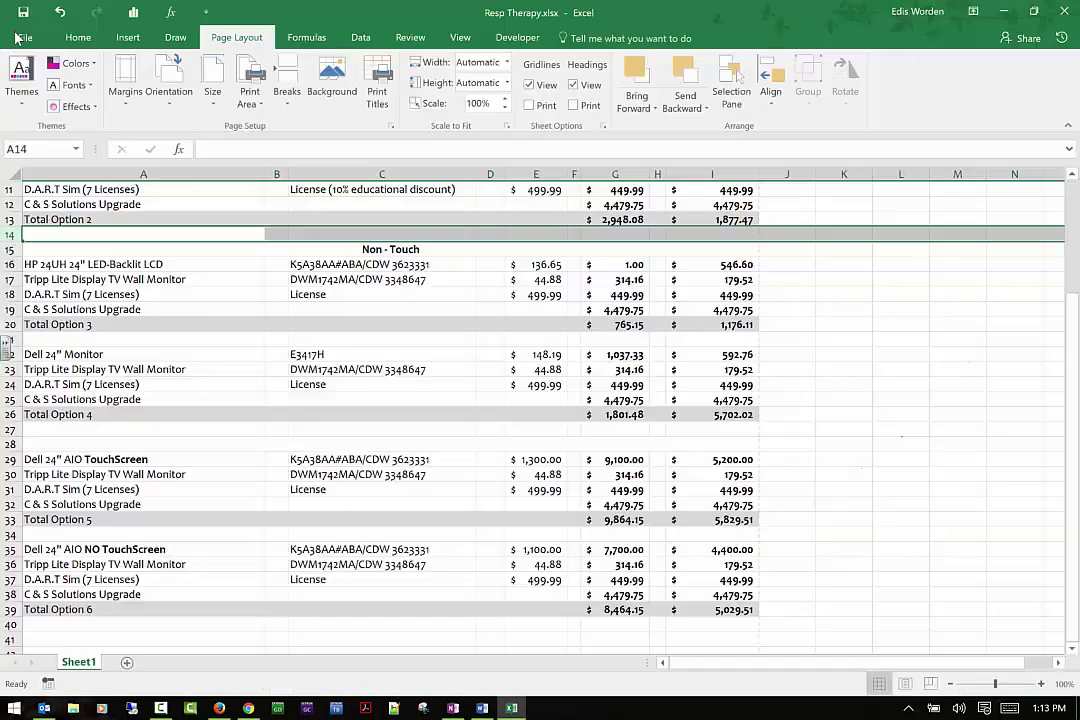
# Remove the row 14 page break and open the print preview.
pyautogui.click(287, 96)
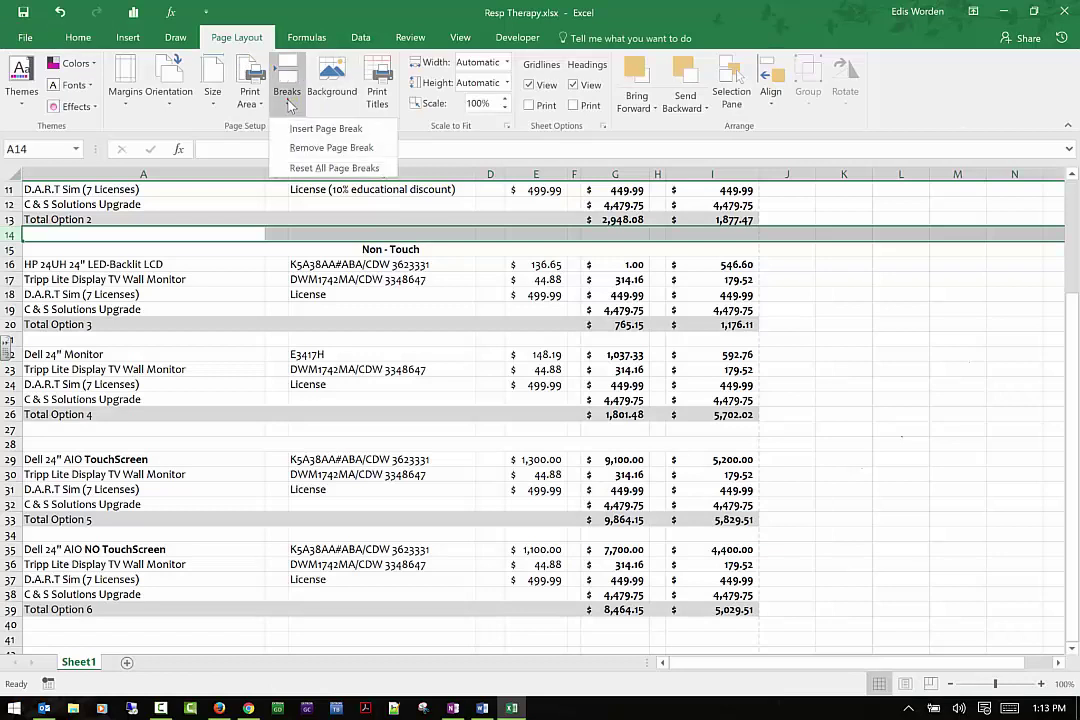
pyautogui.click(296, 147)
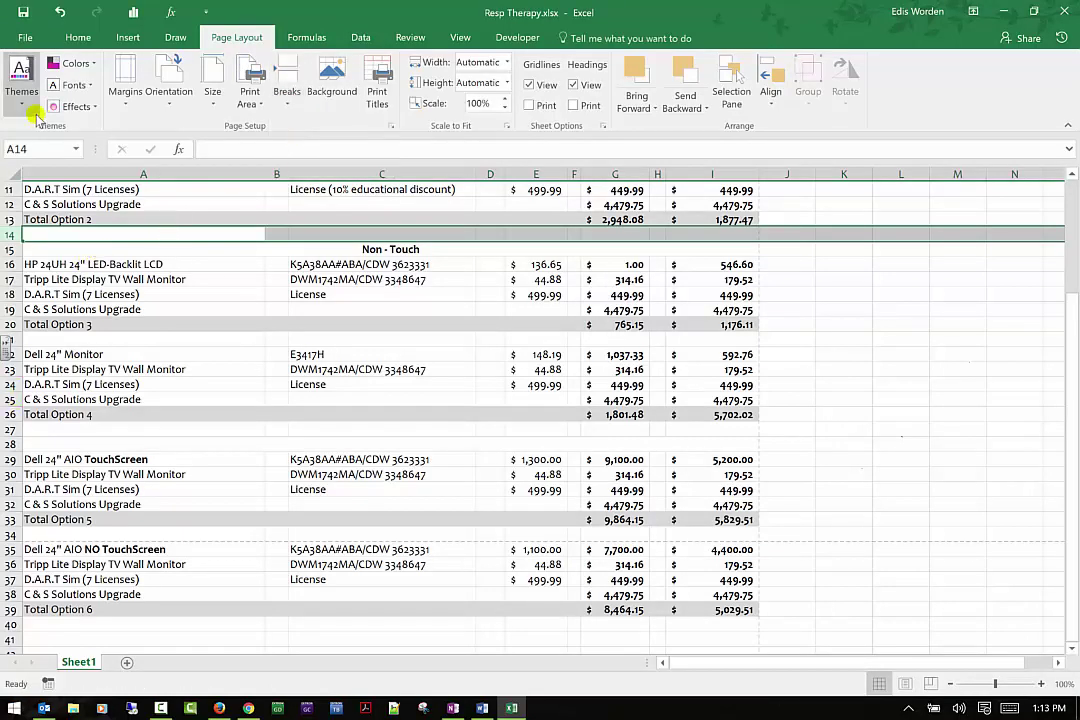
pyautogui.click(18, 38)
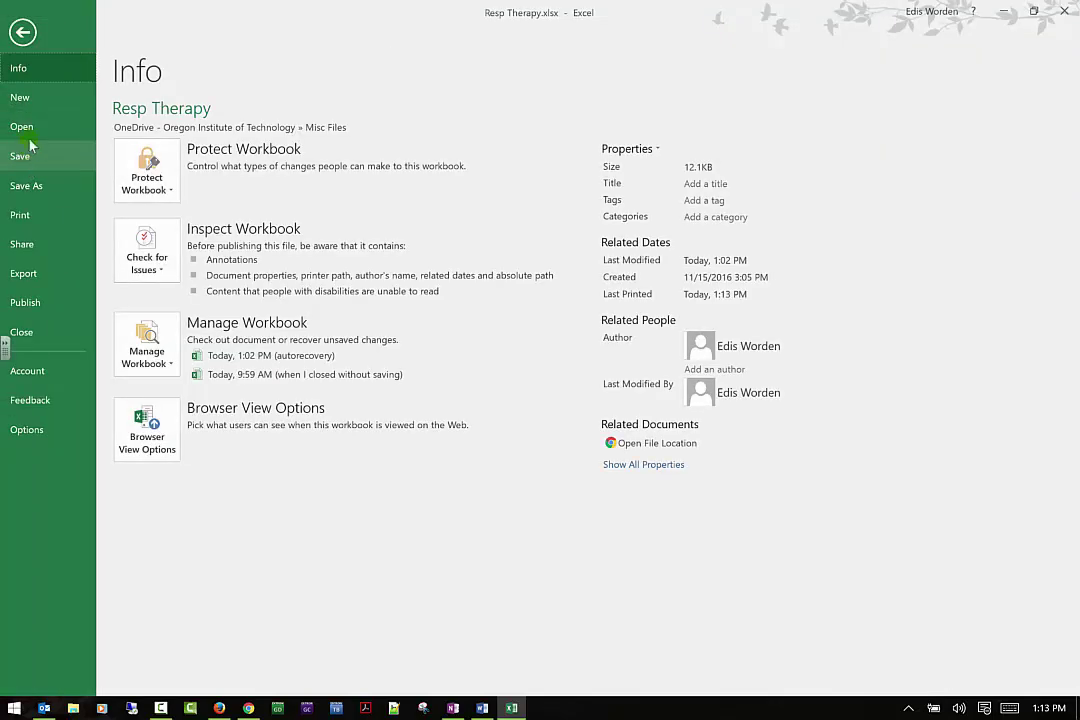
pyautogui.click(28, 215)
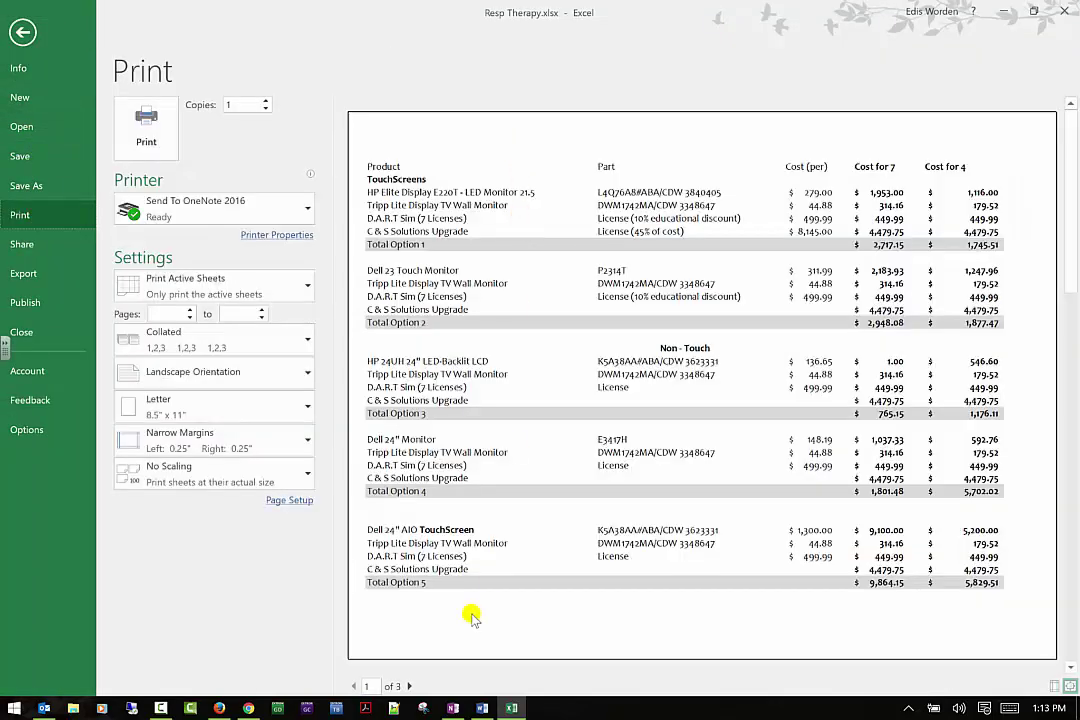
# View page 2 of the preview, which holds only Option 6, then close it.
pyautogui.click(409, 686)
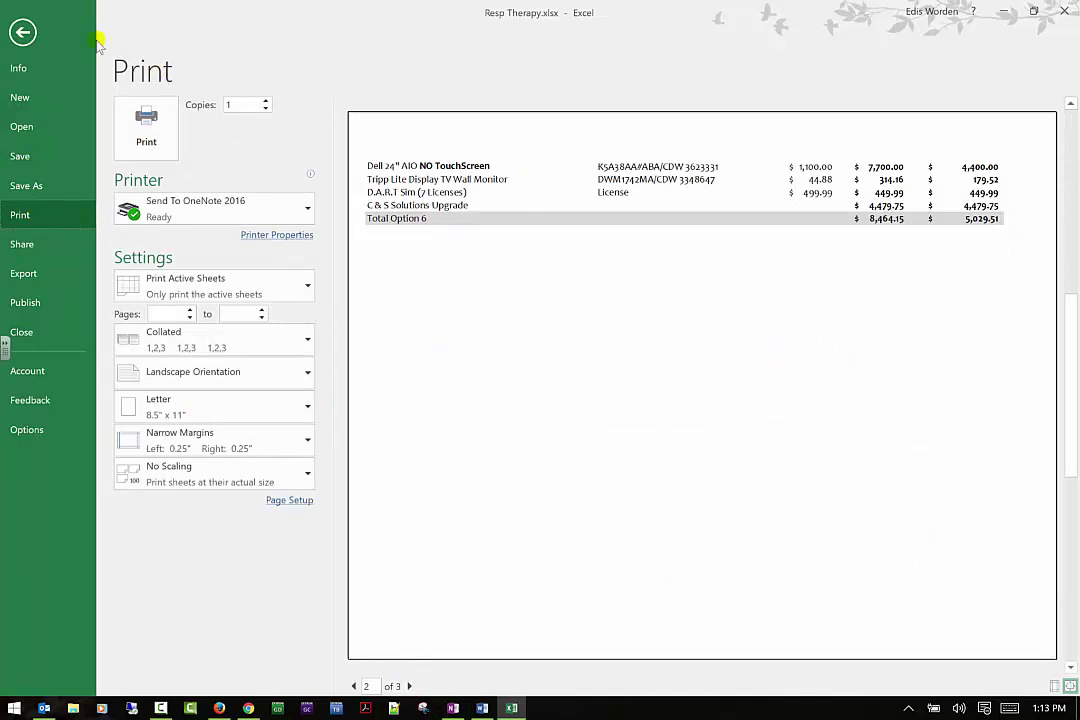
pyautogui.click(23, 33)
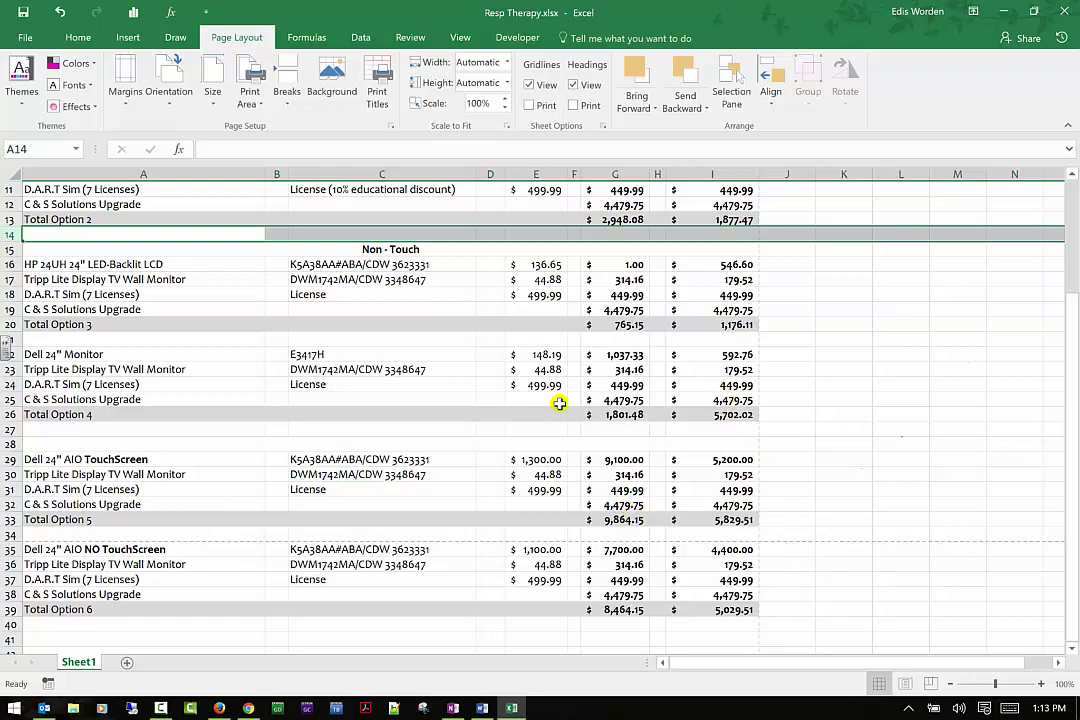
# In Page Break Preview, drag the blue print-area border out to column R.
pyautogui.click(931, 684)
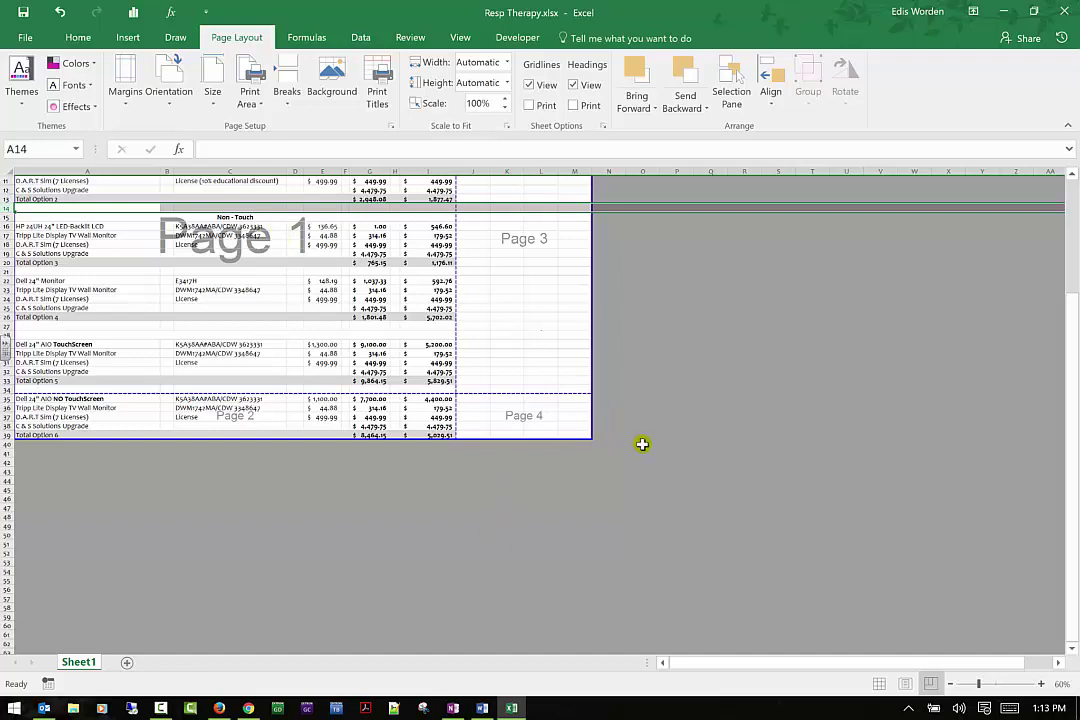
pyautogui.moveTo(589, 438); pyautogui.dragTo(762, 666)
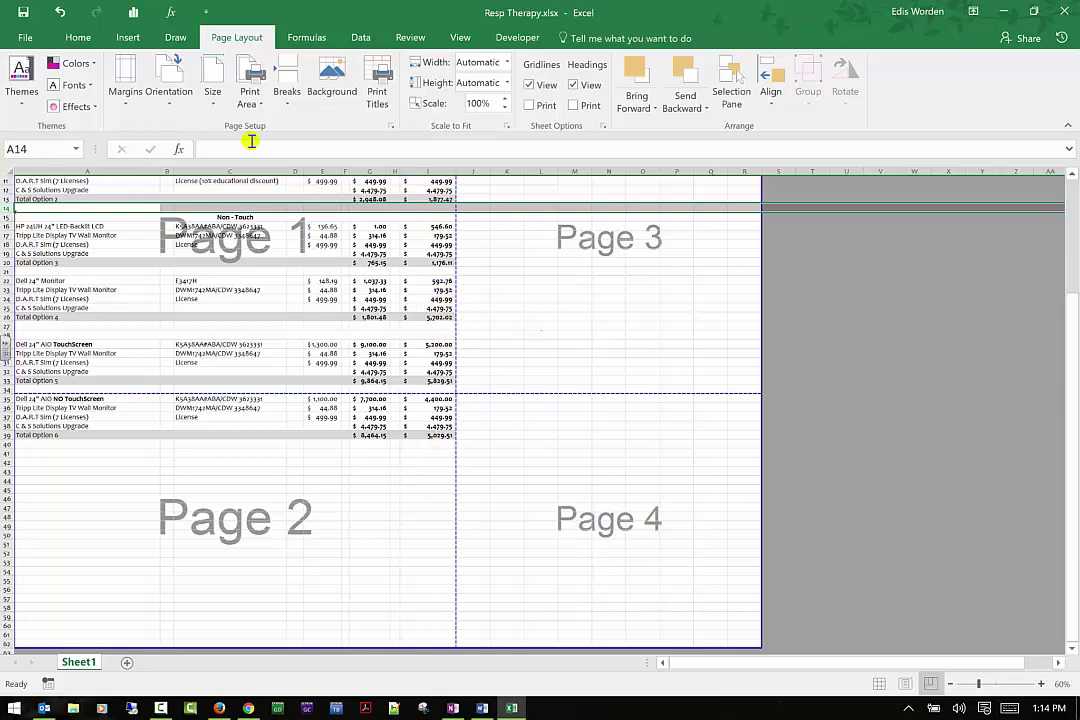
pyautogui.click(287, 100)
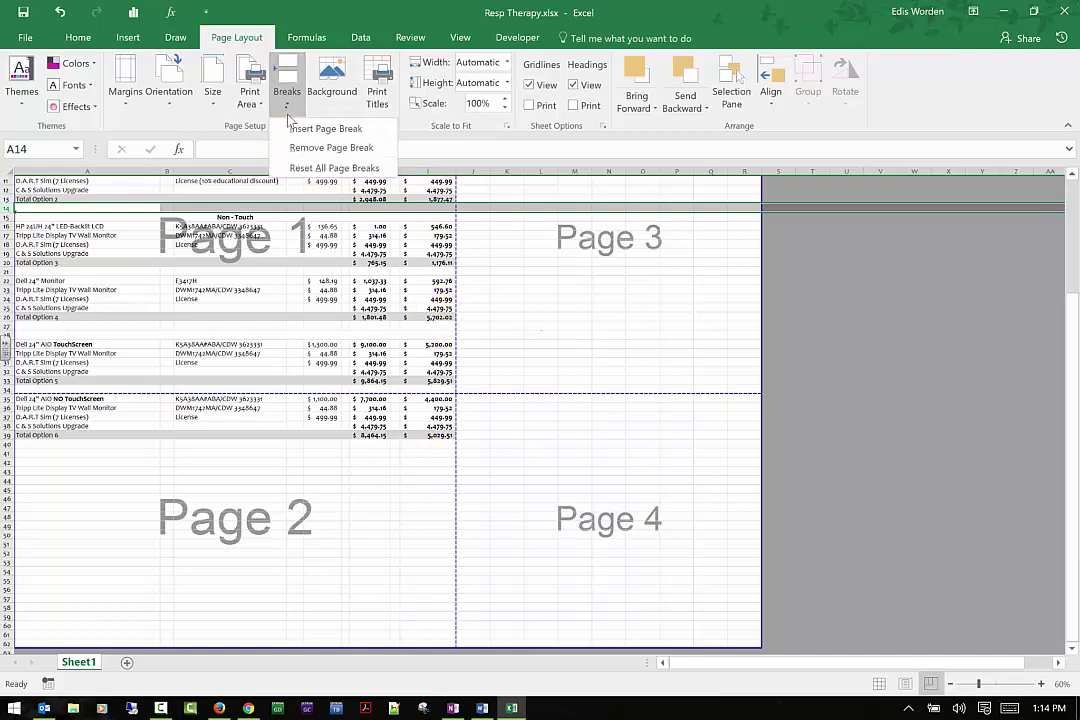
pyautogui.click(930, 685)
# Switch the sheet to Page Layout view and select cell K30.
pyautogui.click(905, 685)
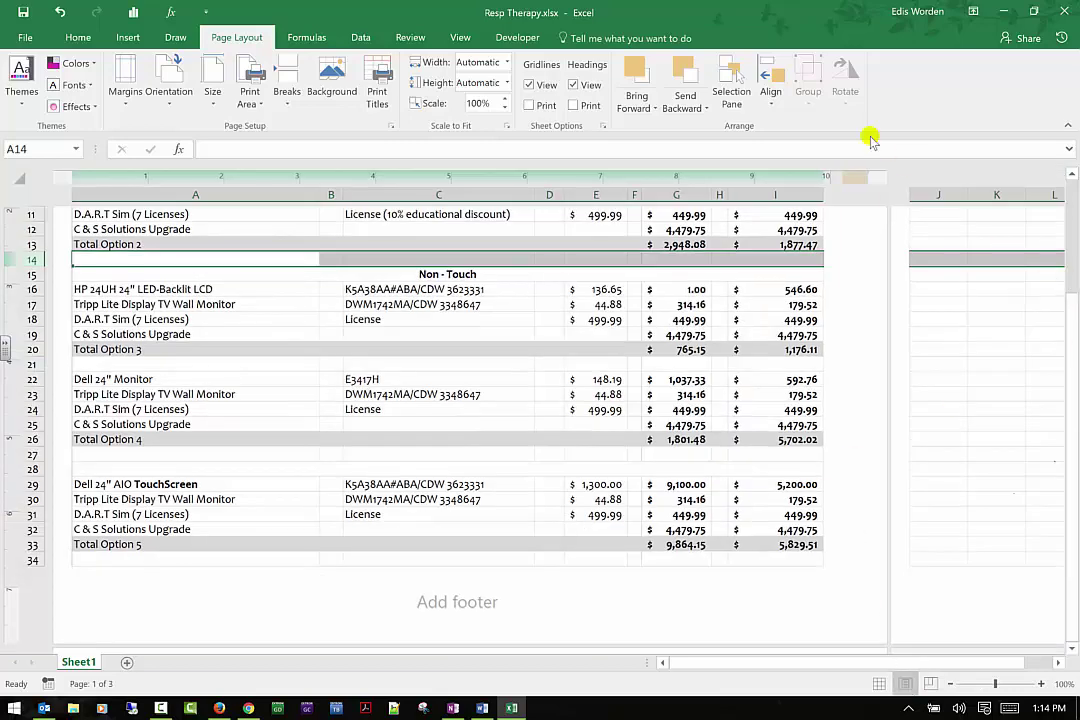
pyautogui.click(996, 499)
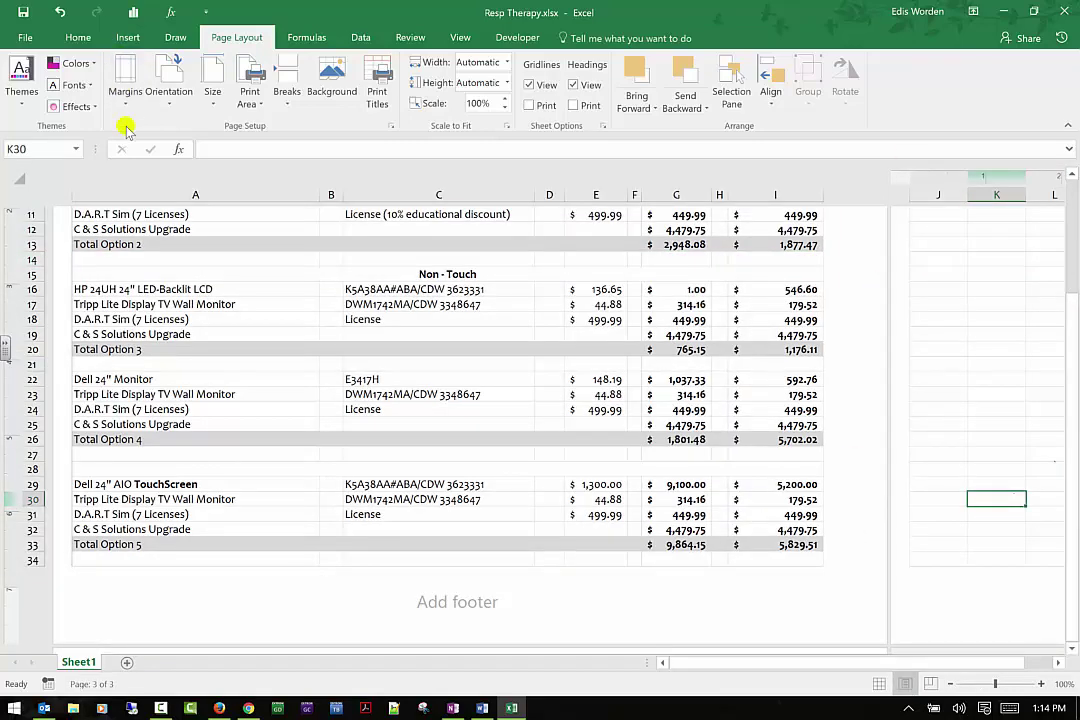
pyautogui.scroll(5, 1061, 434)
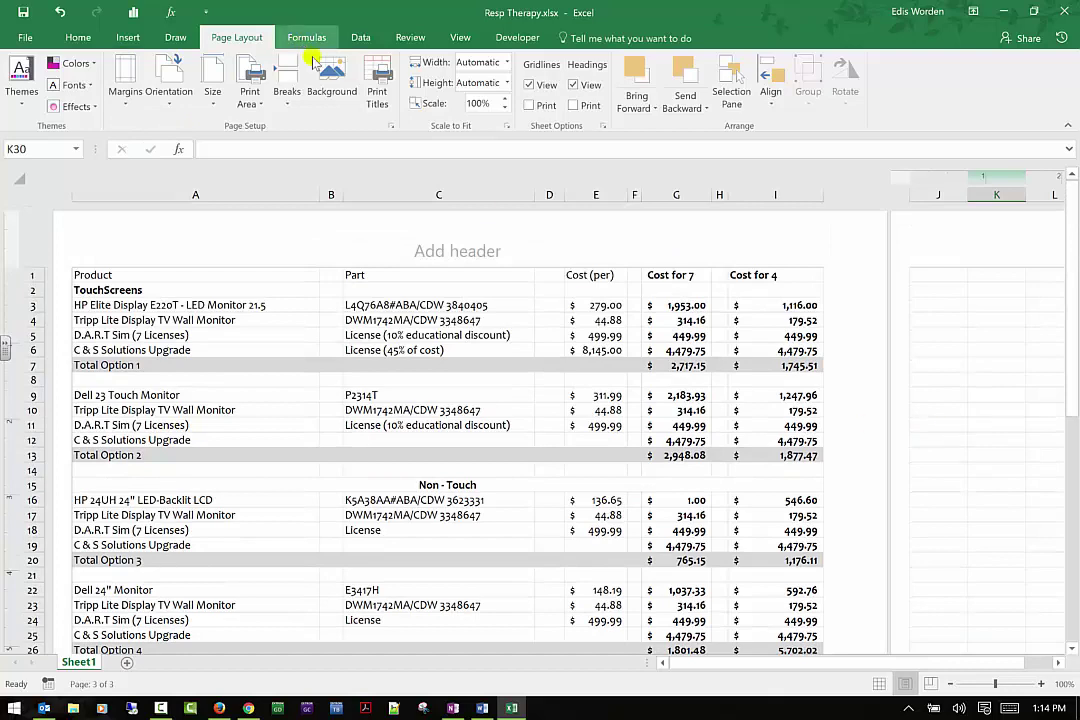
# Search Bing for 'elephants' and insert the two-elephants photo as the sheet background.
pyautogui.click(334, 80)
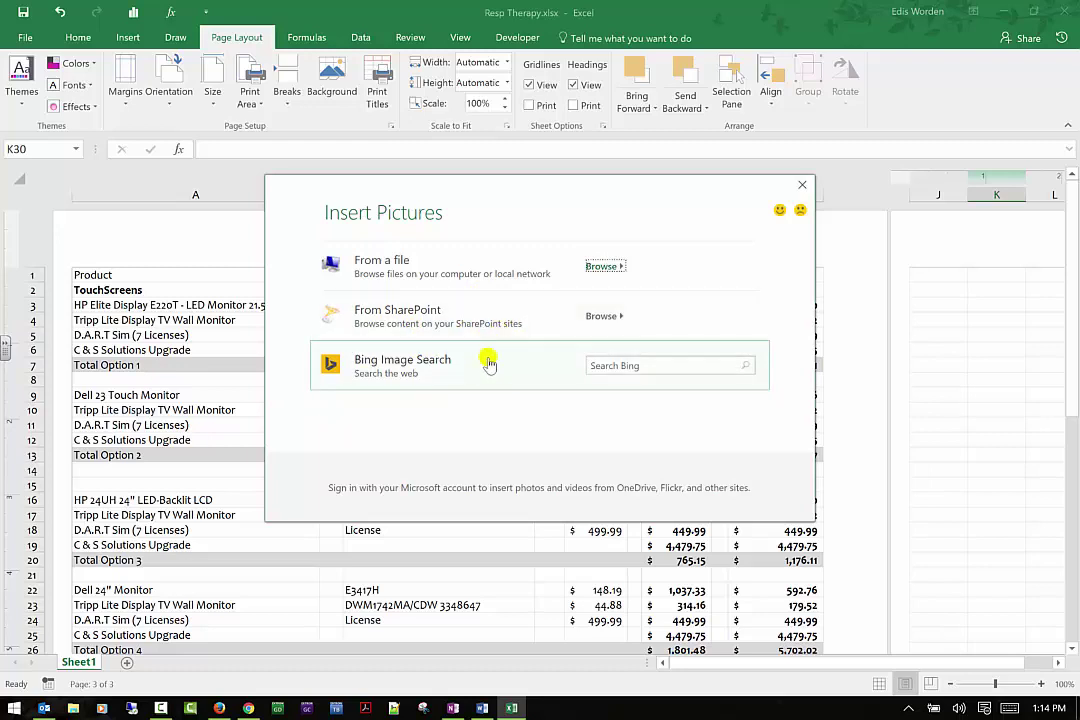
pyautogui.click(724, 366)
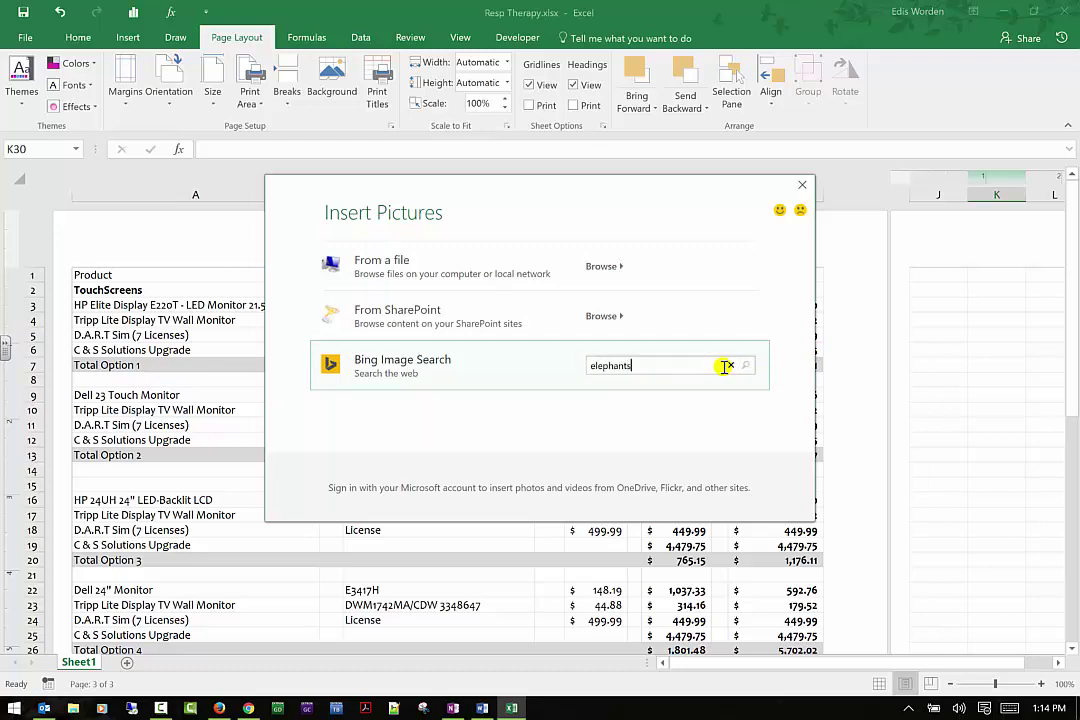
pyautogui.press('Return')
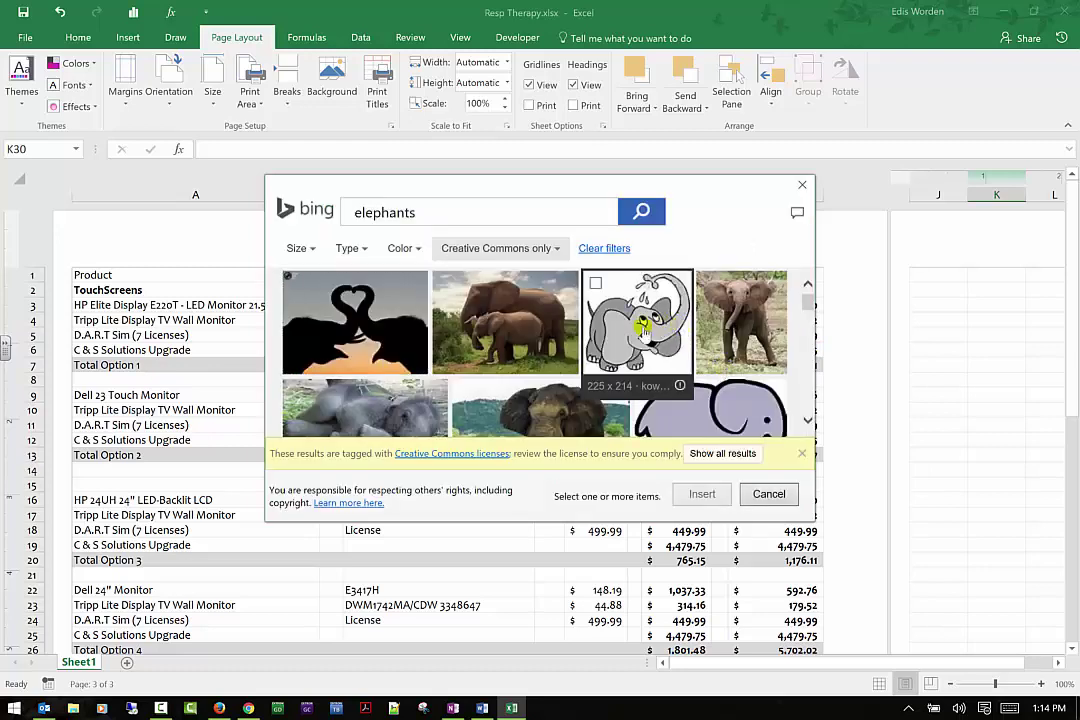
pyautogui.click(366, 296)
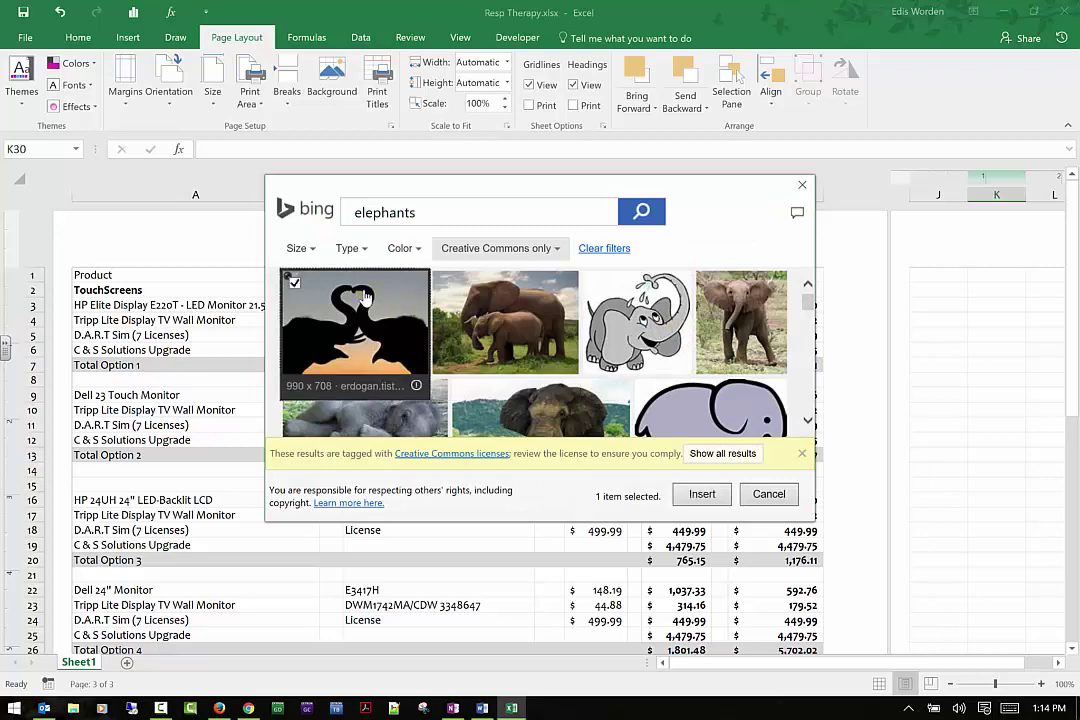
pyautogui.click(706, 494)
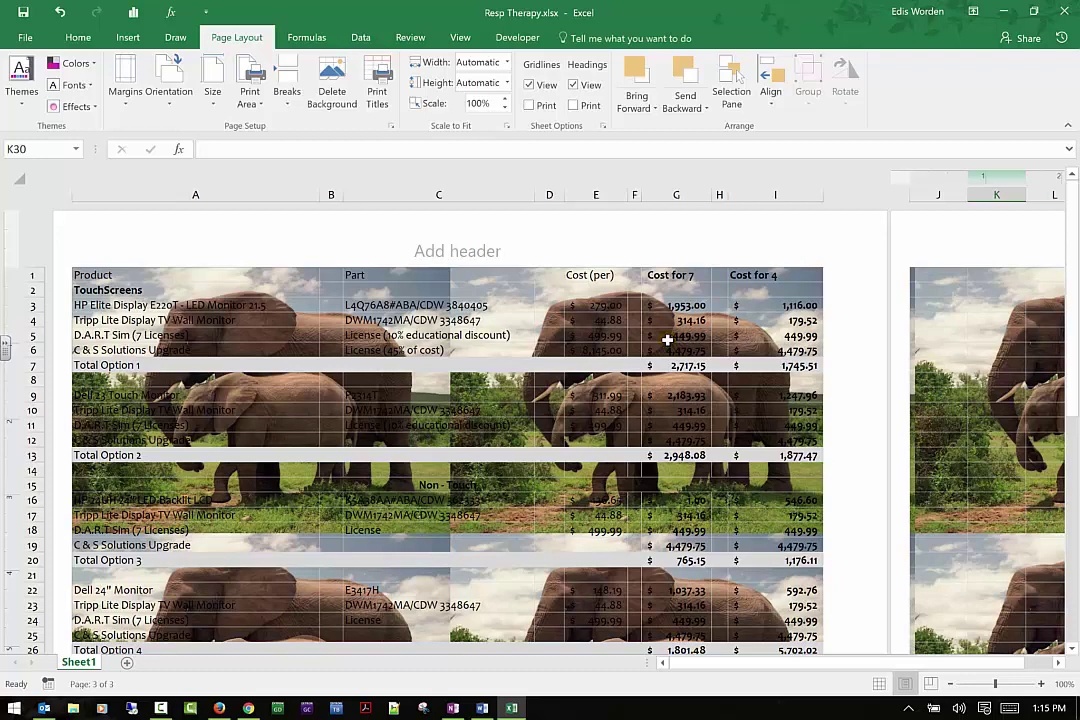
# Delete the background image, then review Page Setup's print titles and cancel.
pyautogui.click(322, 112)
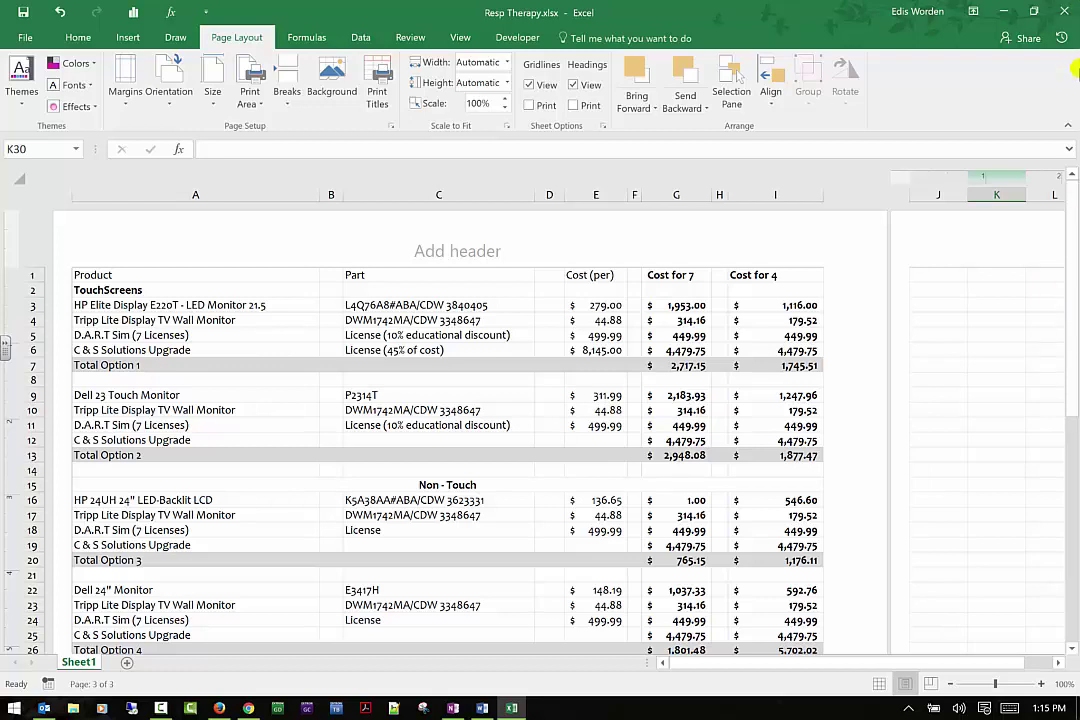
pyautogui.click(378, 97)
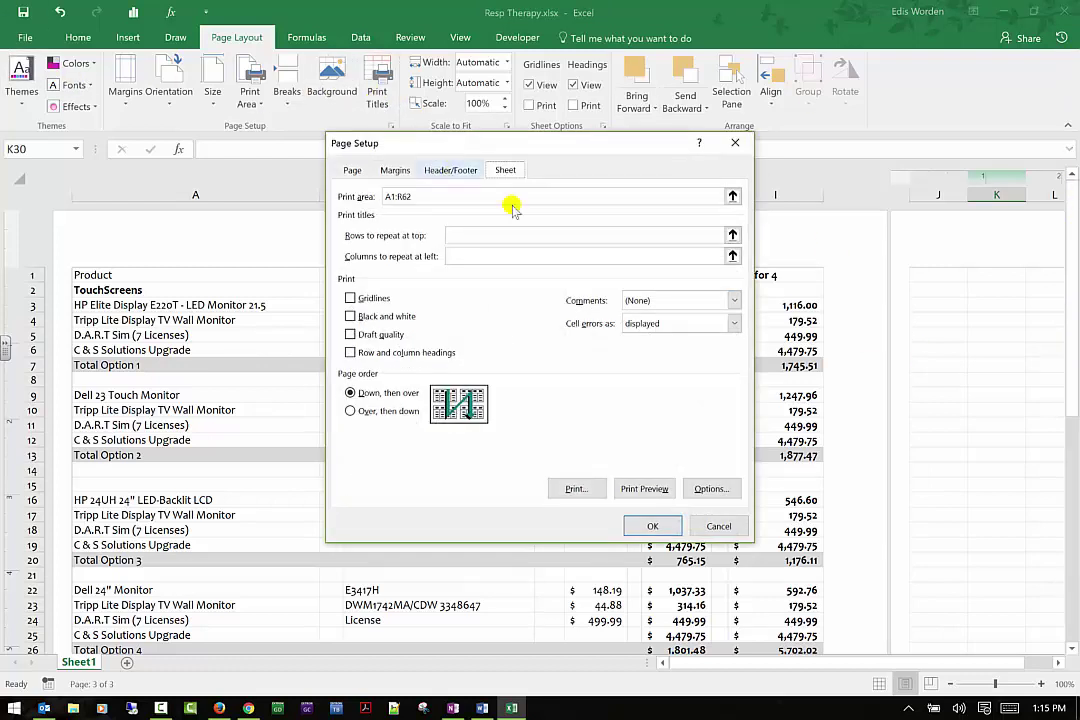
pyautogui.click(719, 526)
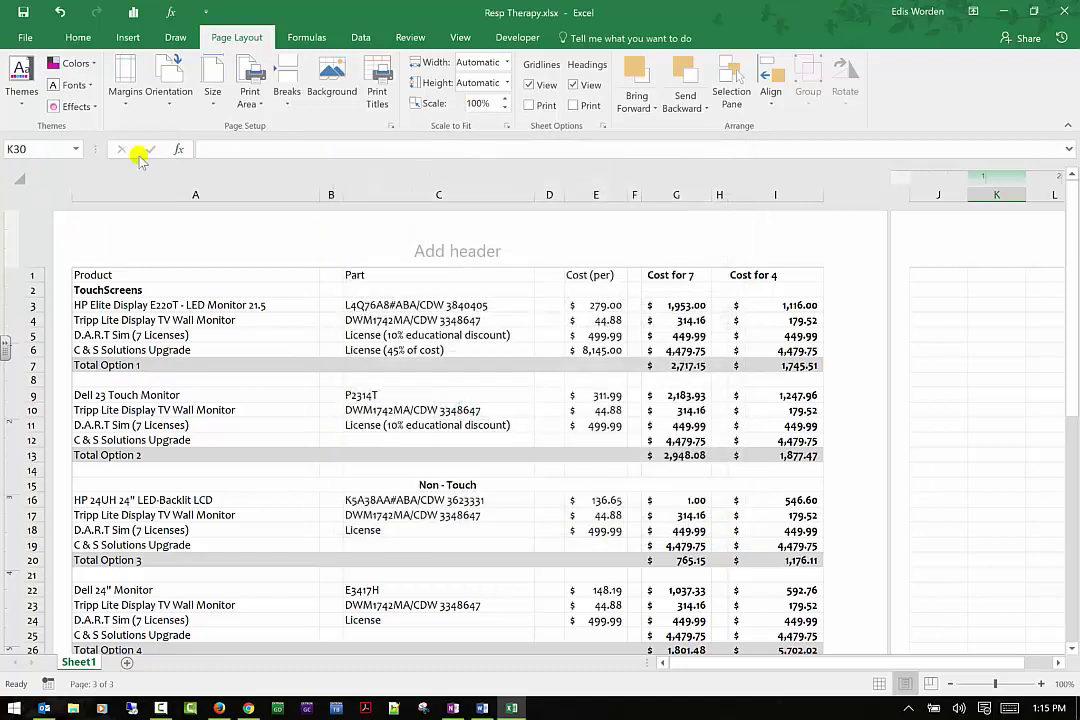
# Put the user's first name, surname and 'Training' in the left, centre and right header sections, then return to Normal view.
pyautogui.click(218, 245)
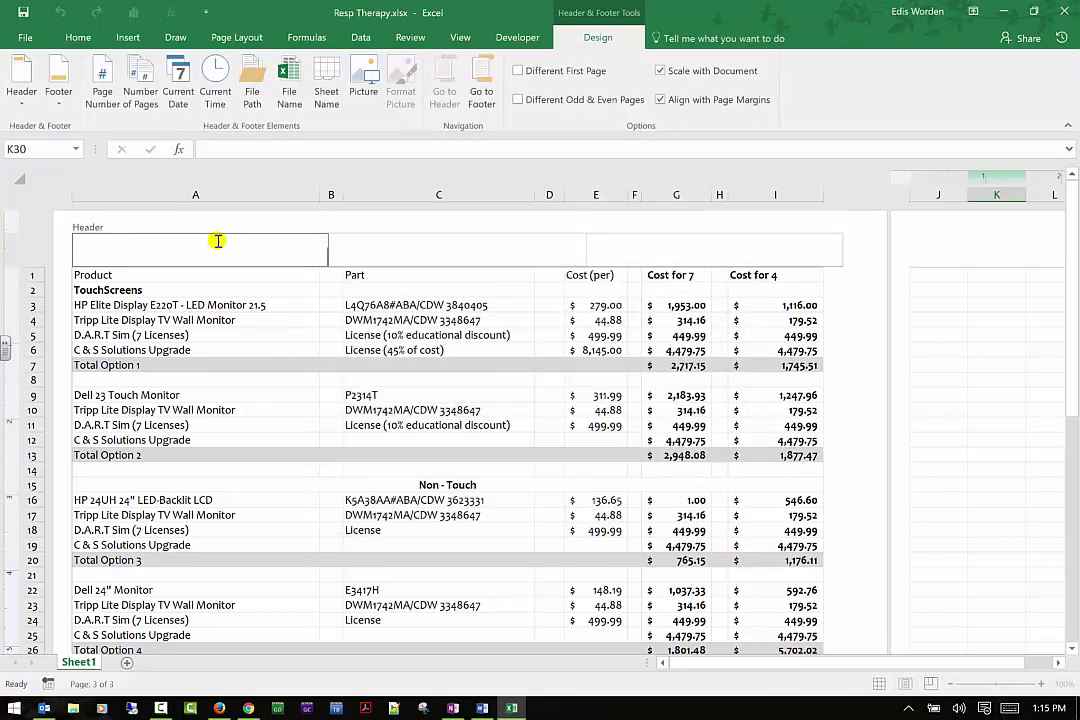
pyautogui.write('#Edis')
pyautogui.press('Tab')
pyautogui.write('Worden')
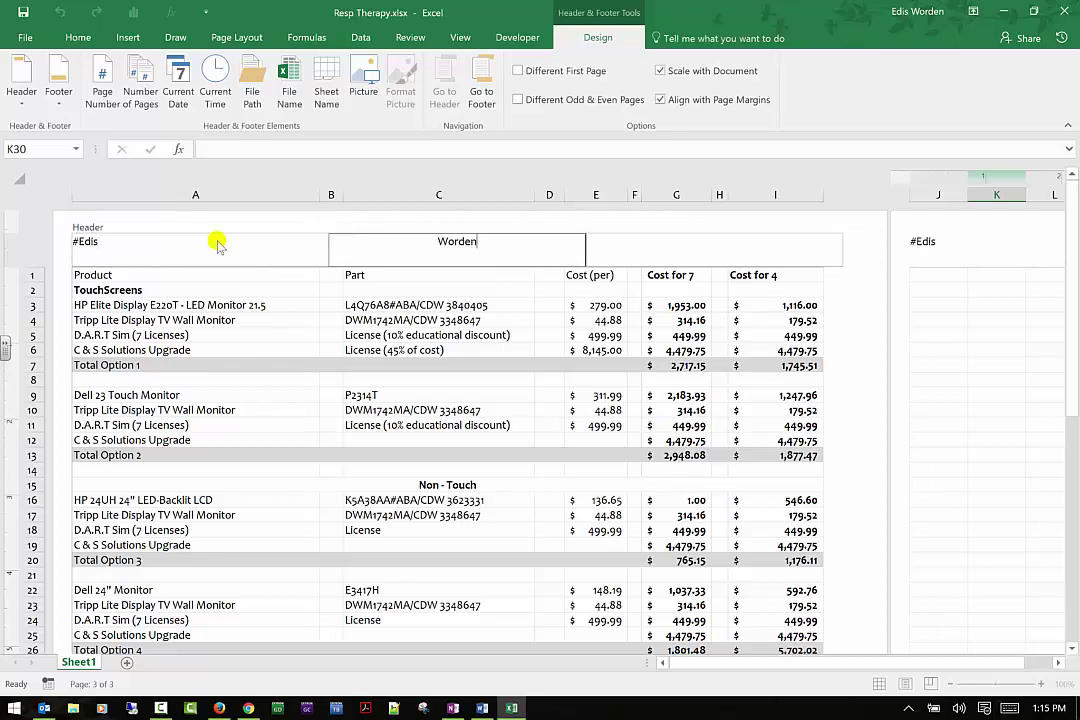
pyautogui.press('Tab')
pyautogui.write('Training')
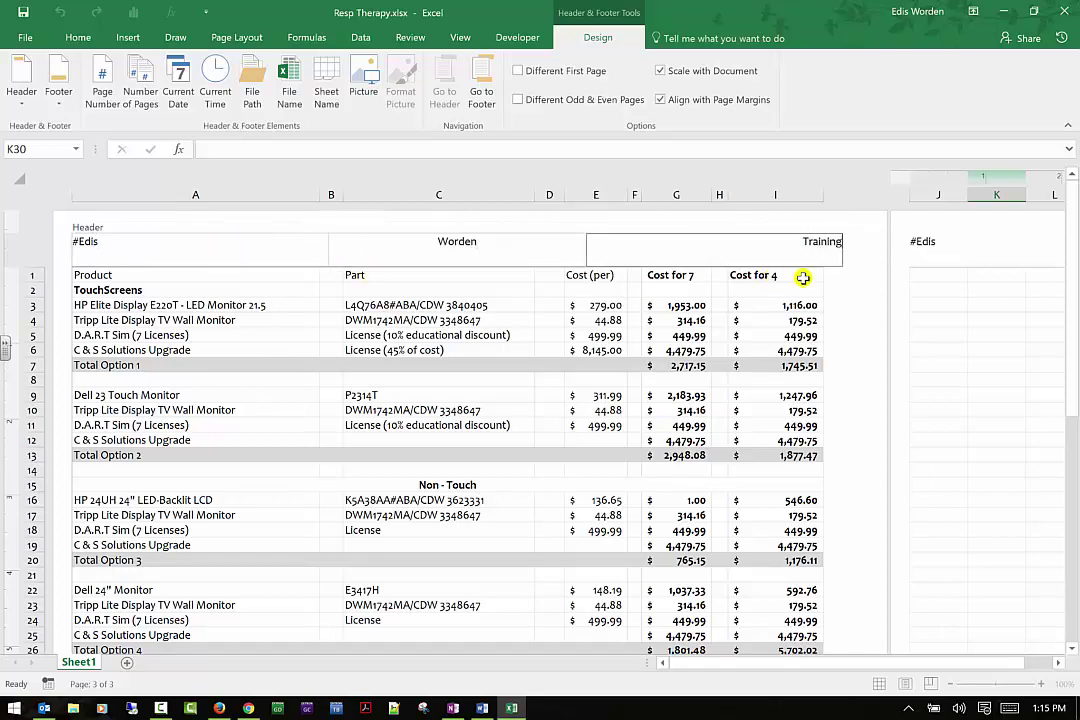
pyautogui.click(851, 301)
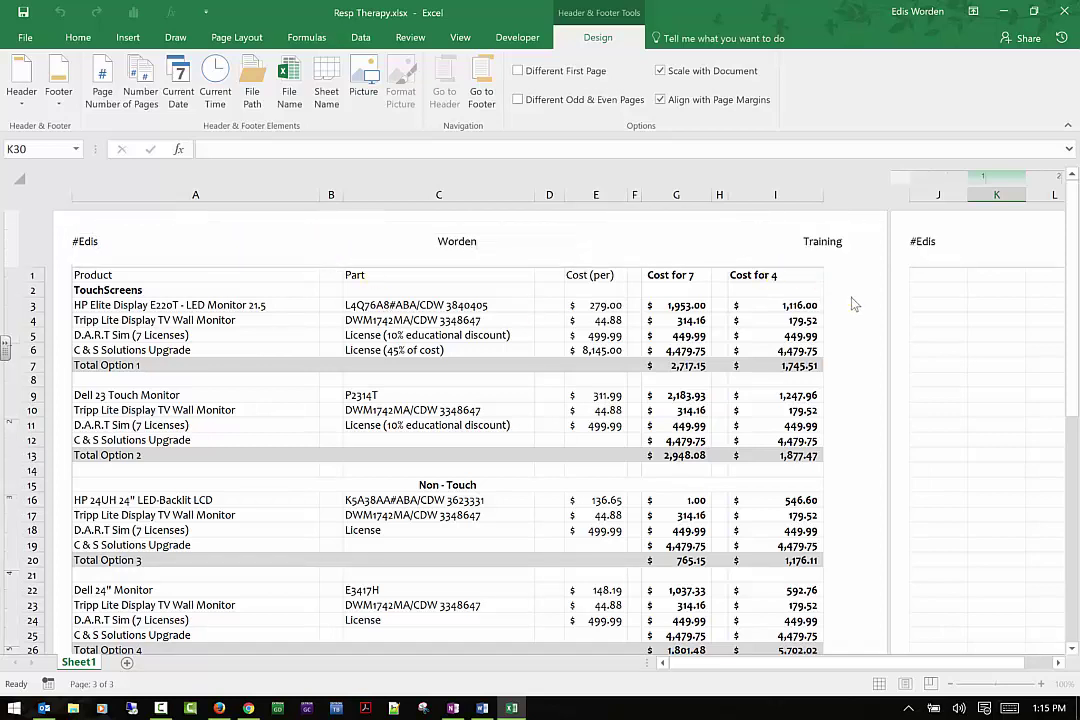
pyautogui.click(147, 239)
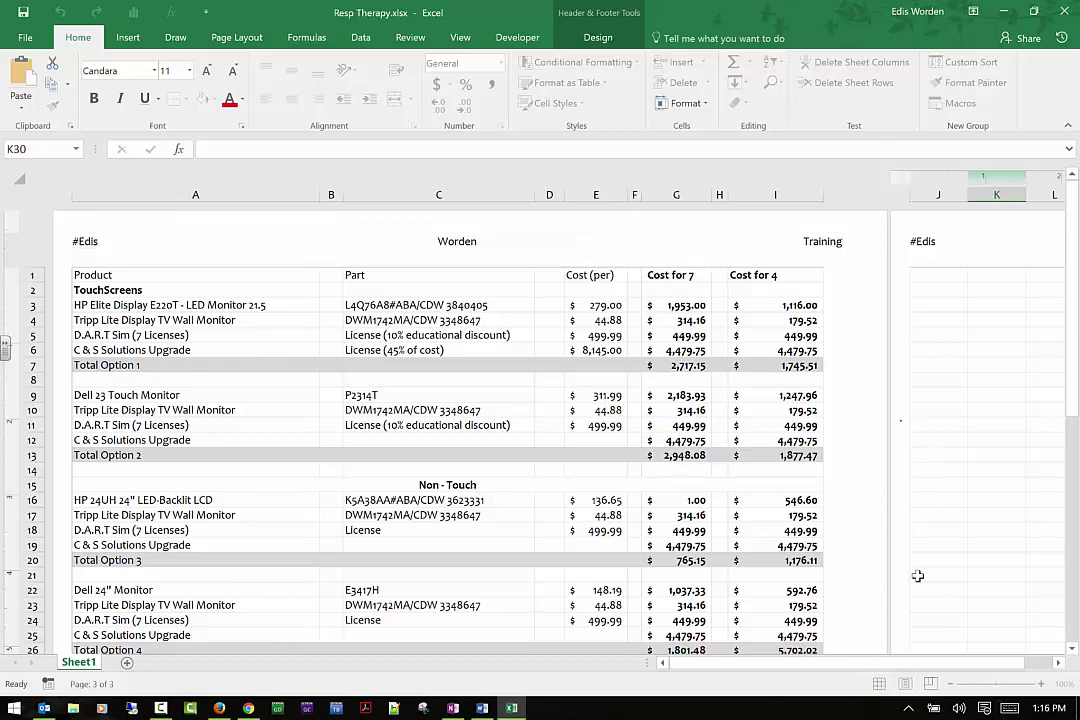
pyautogui.click(880, 683)
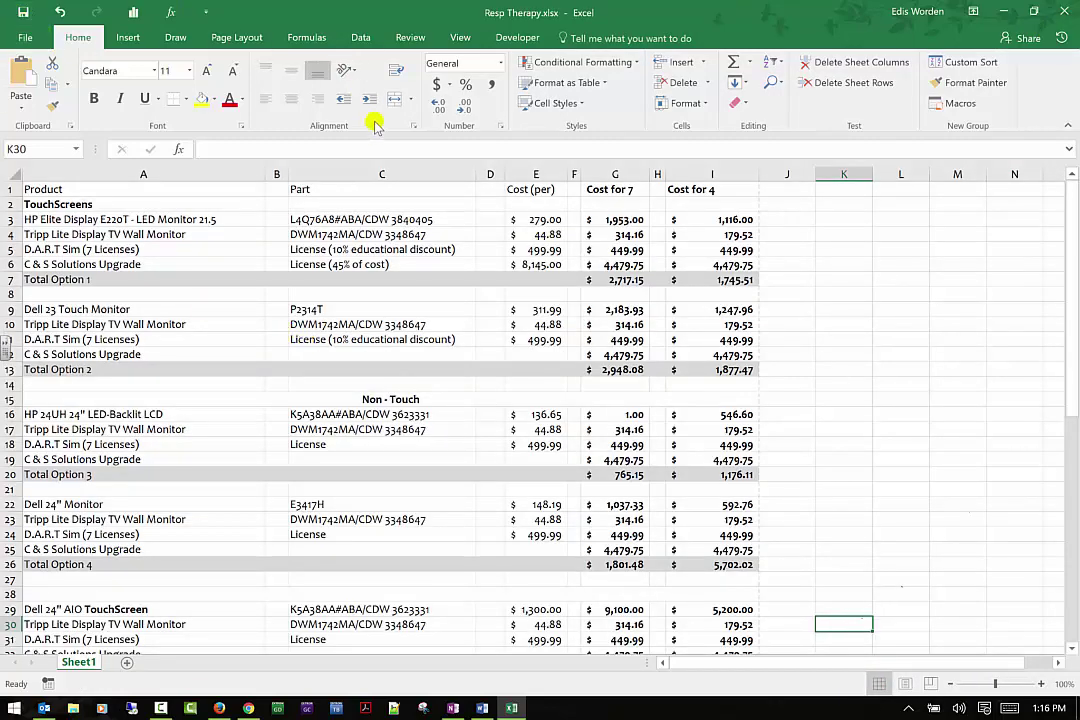
pyautogui.click(245, 37)
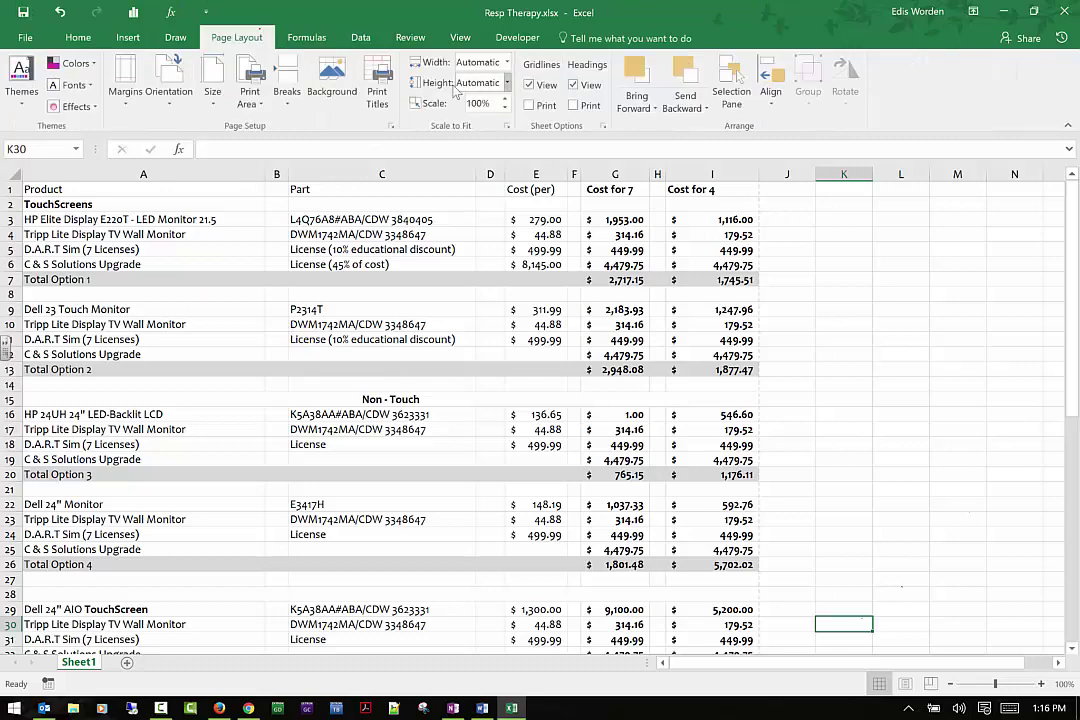
pyautogui.click(377, 88)
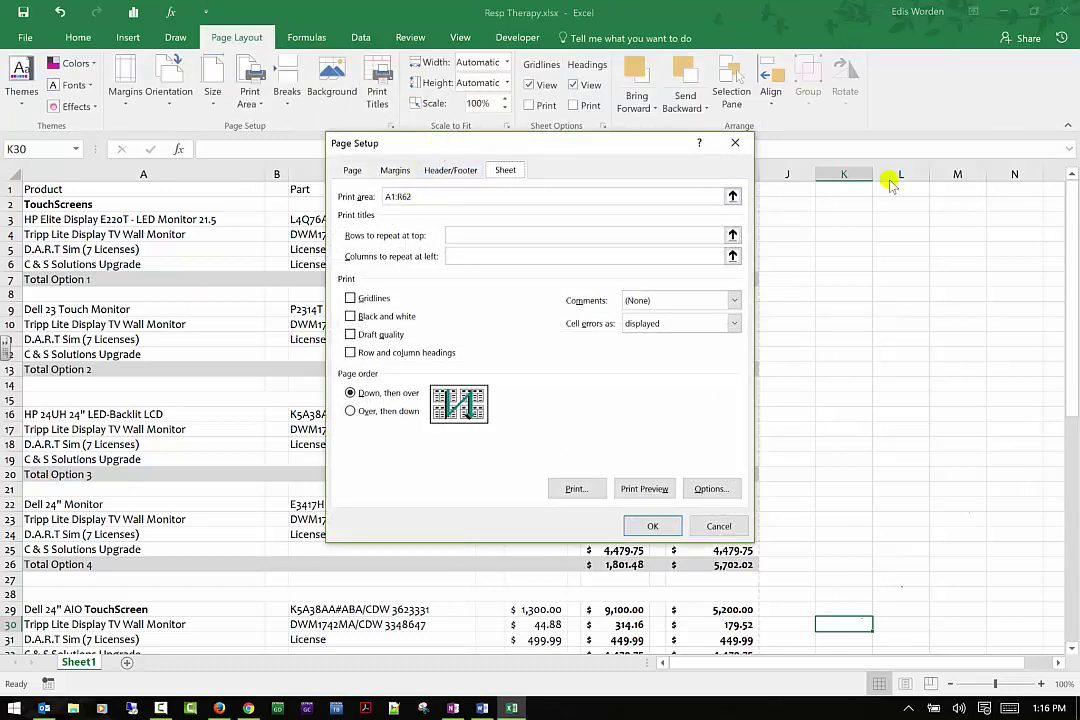
pyautogui.click(735, 143)
pyautogui.moveTo(46, 196); pyautogui.dragTo(694, 176)
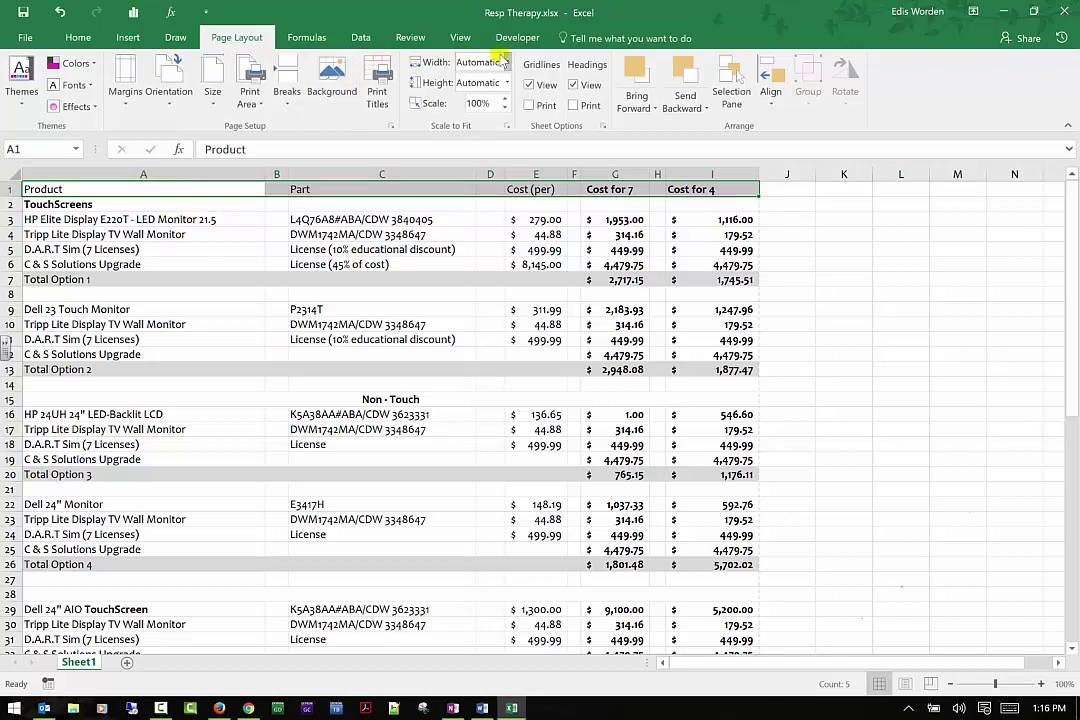
pyautogui.click(376, 92)
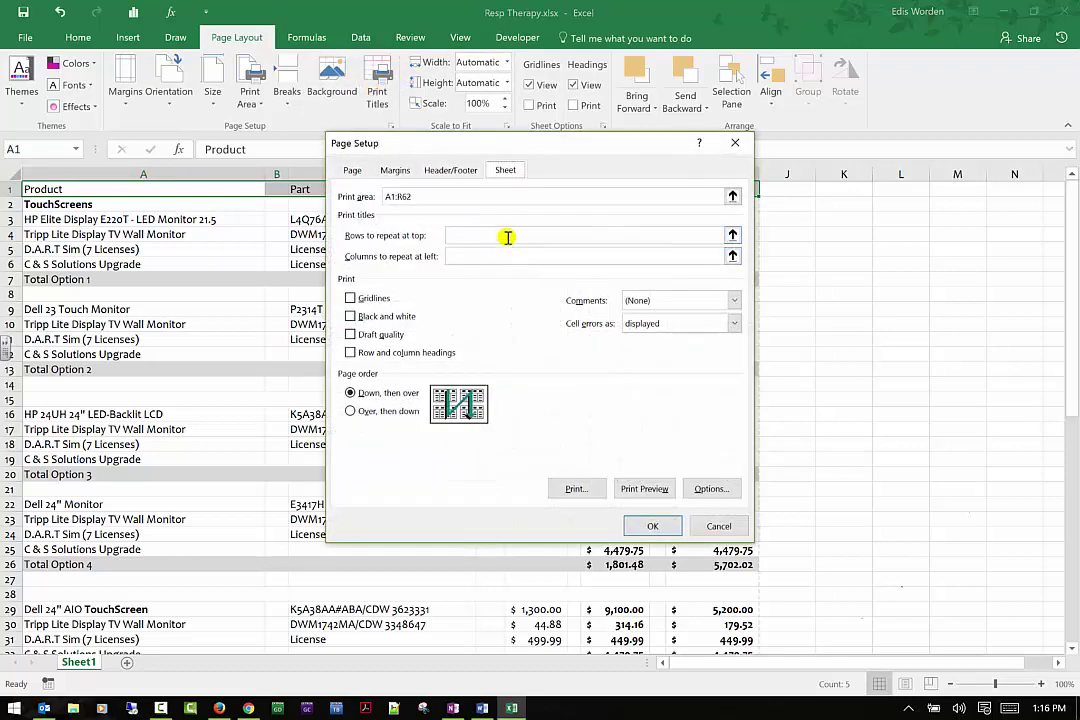
pyautogui.click(481, 197)
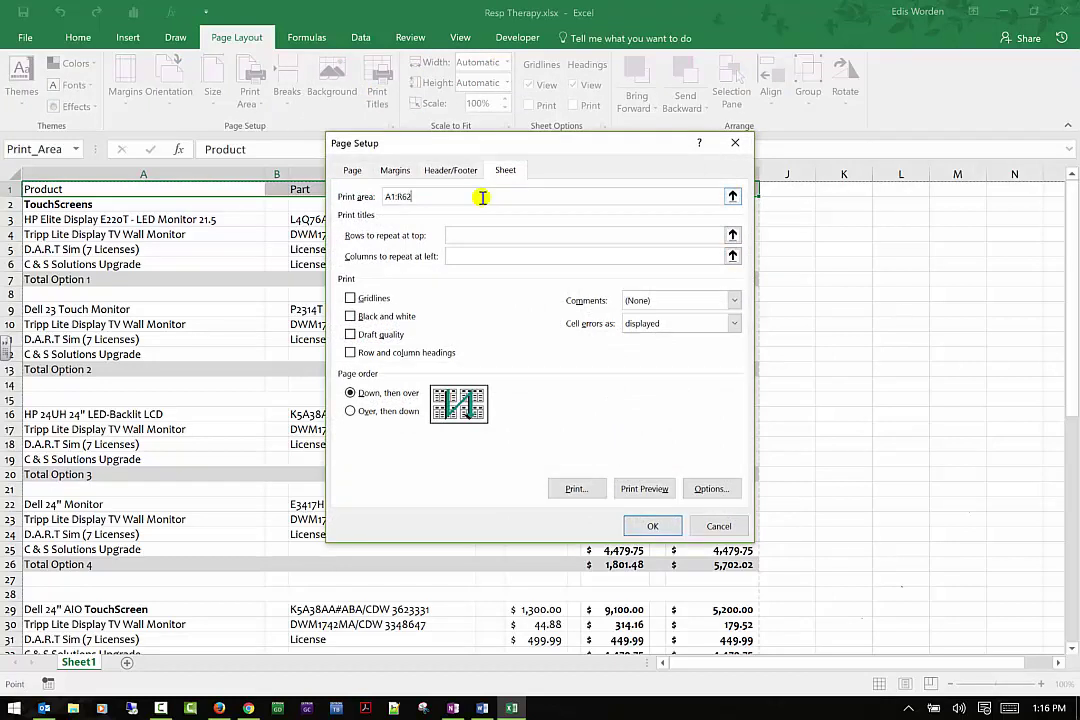
pyautogui.press('BackSpace')
pyautogui.press('BackSpace')
pyautogui.press('BackSpace')
pyautogui.press('BackSpace')
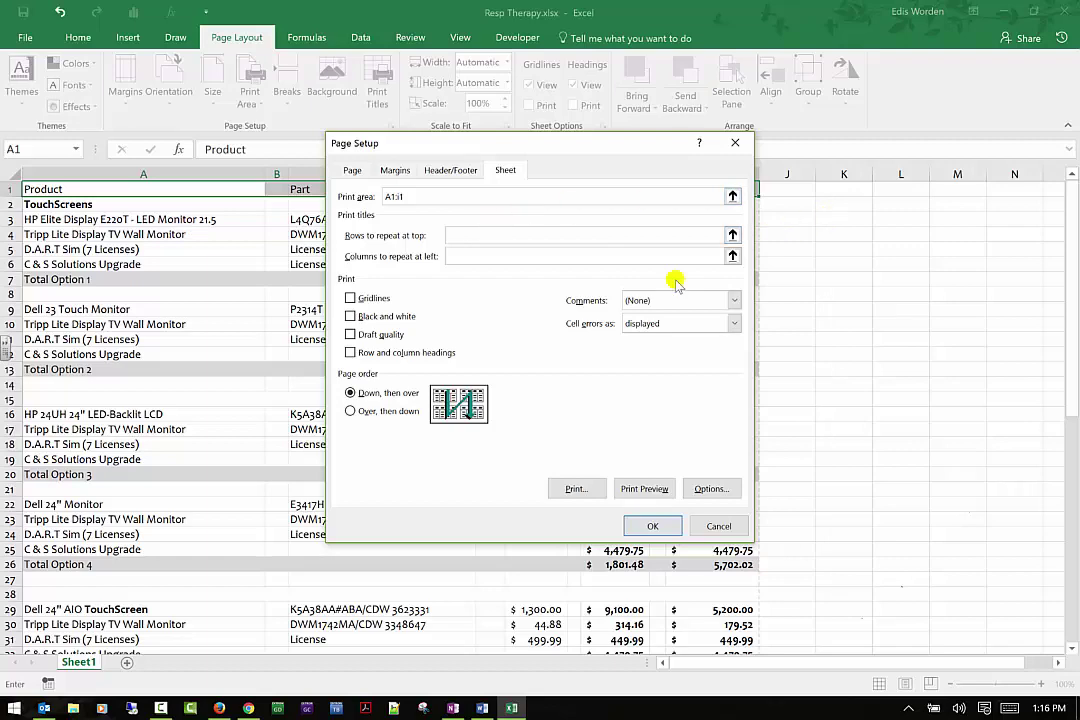
pyautogui.click(717, 529)
pyautogui.click(384, 92)
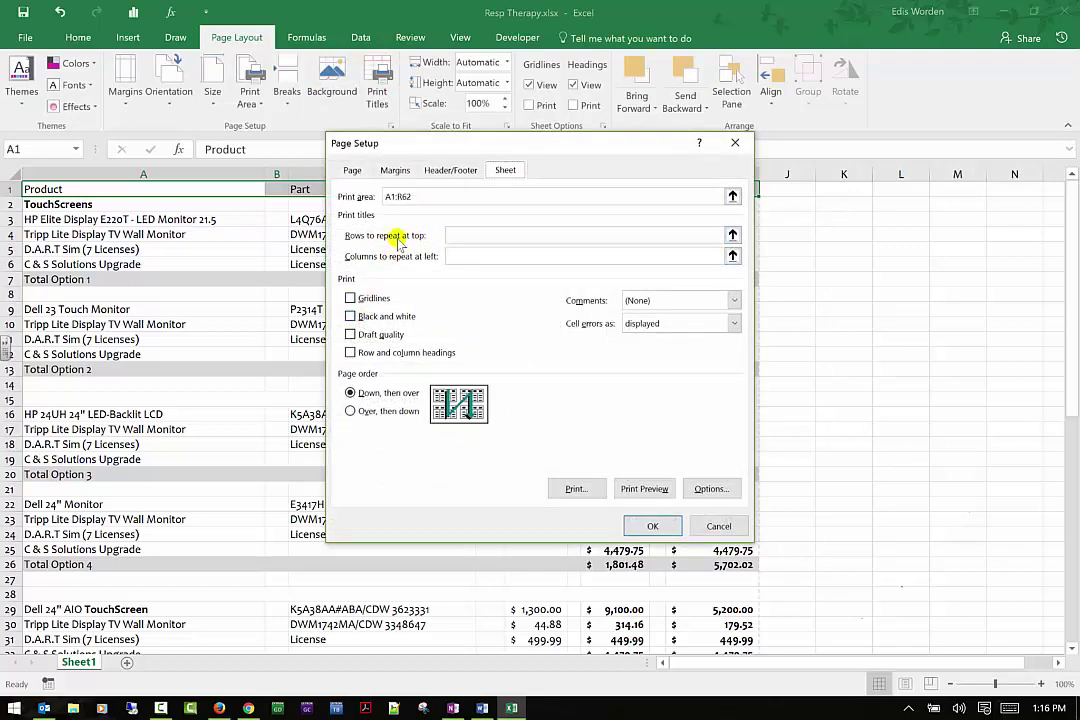
# Set rows to repeat at top to a1:1 and columns to repeat at left to a1:a39.
pyautogui.click(636, 235)
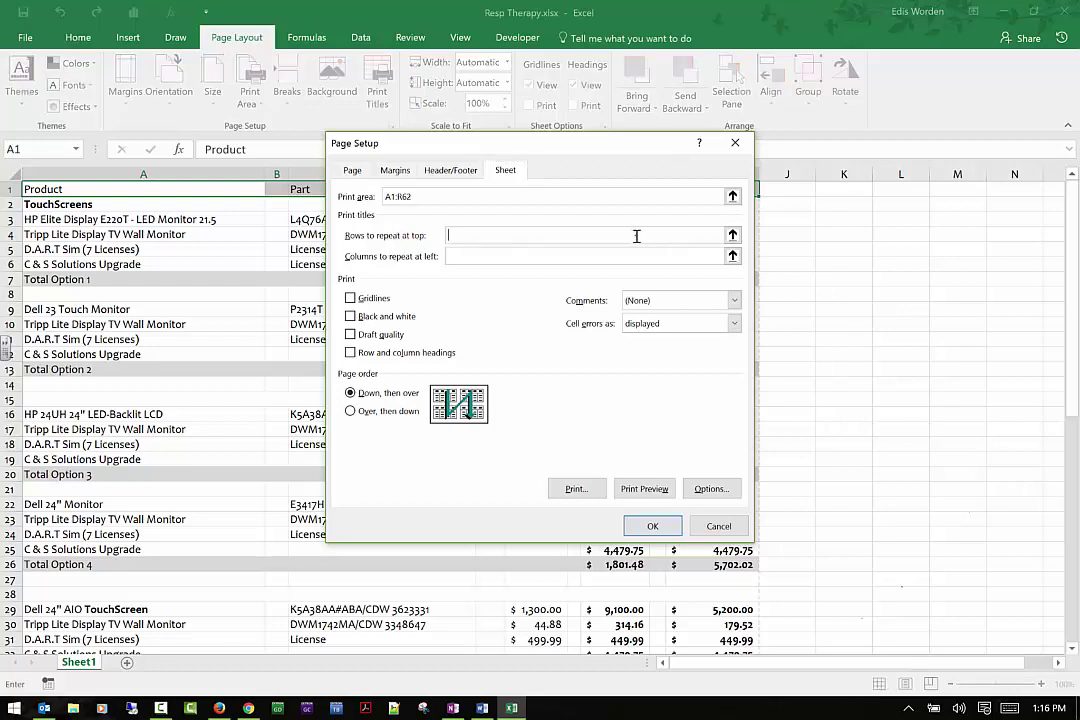
pyautogui.write('a:')
pyautogui.click(627, 257)
pyautogui.click(490, 253)
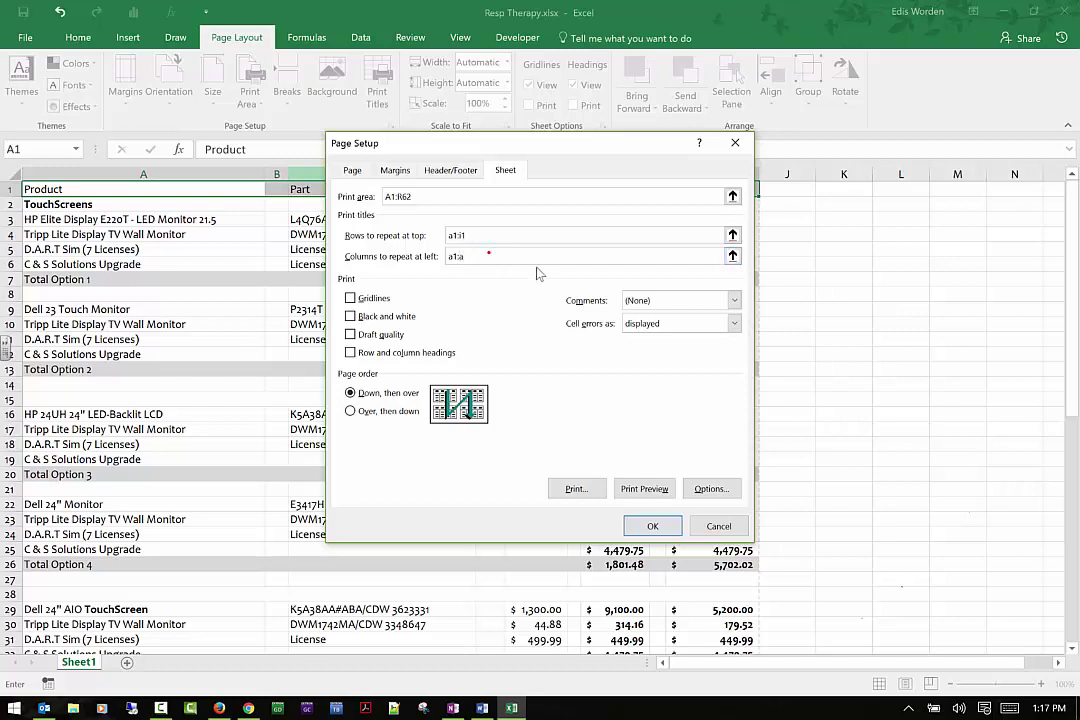
pyautogui.scroll(-6, 96, 380)
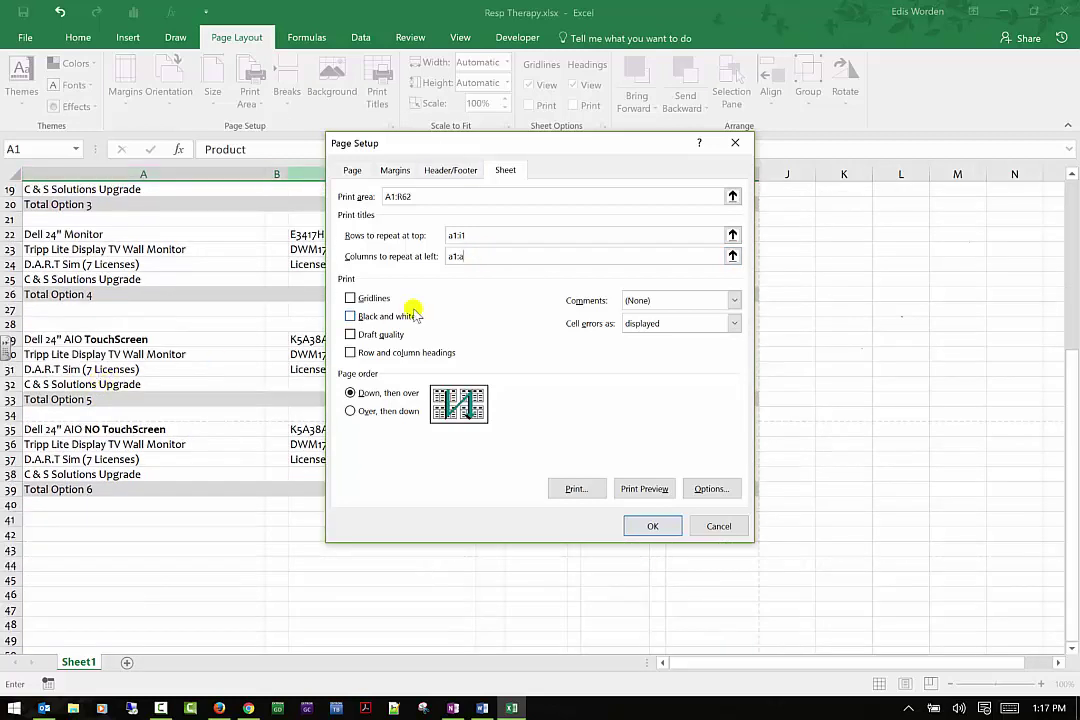
pyautogui.write('39')
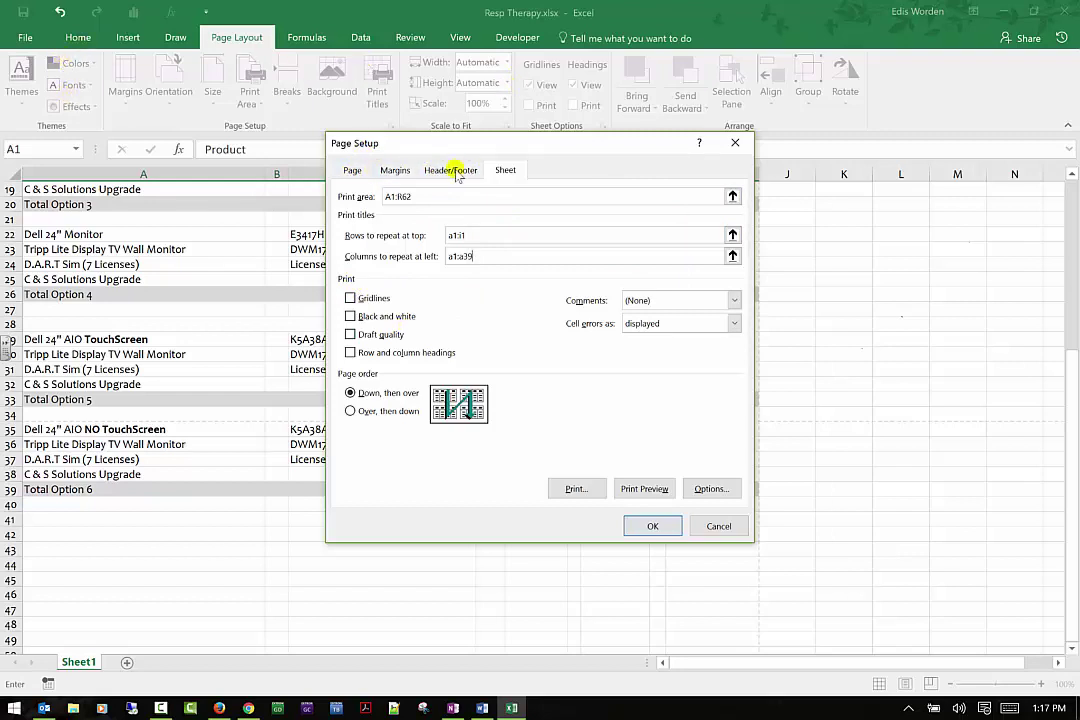
# Turn on printed gridlines and keep the page order as Down, then over.
pyautogui.click(351, 298)
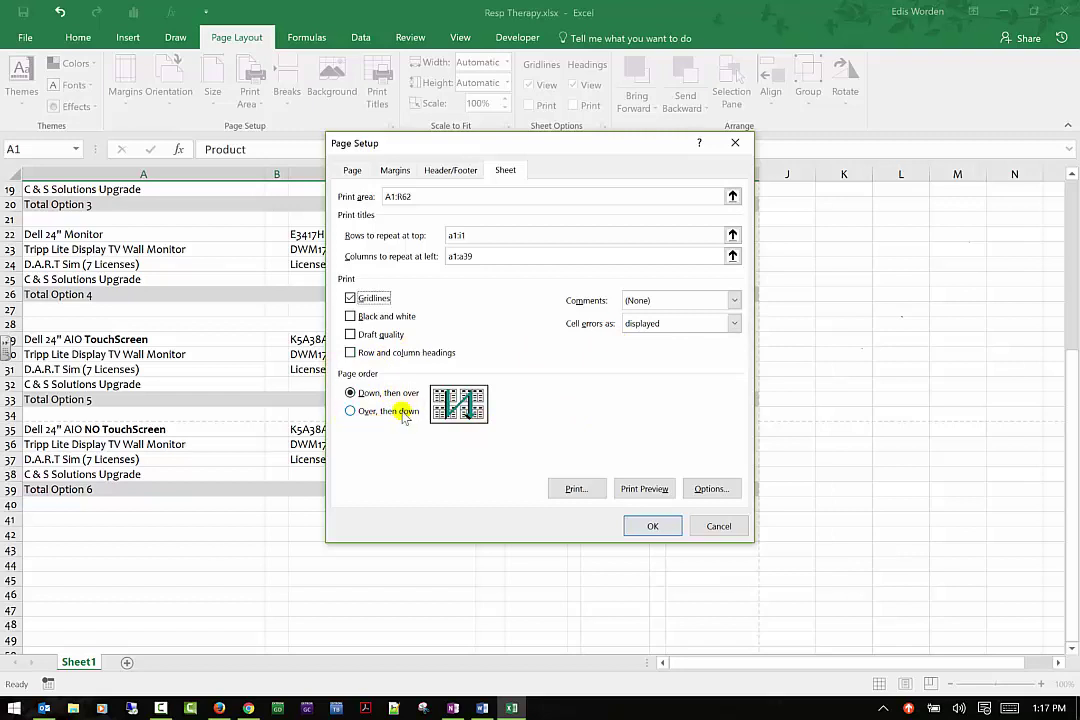
pyautogui.click(352, 411)
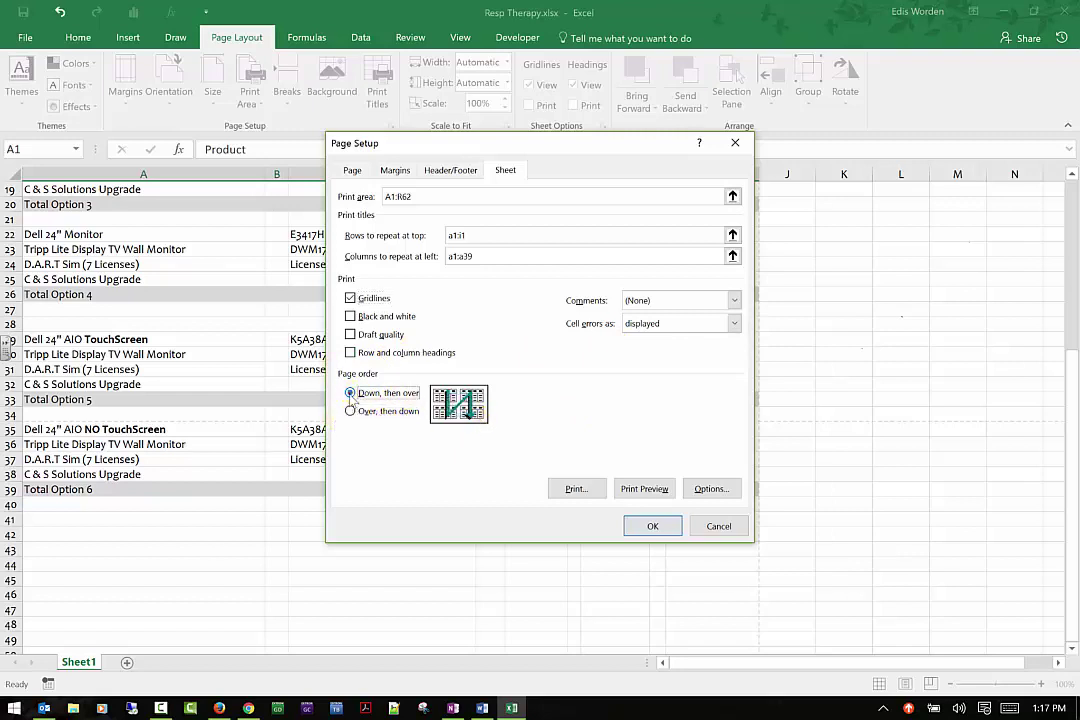
pyautogui.click(350, 392)
pyautogui.click(350, 411)
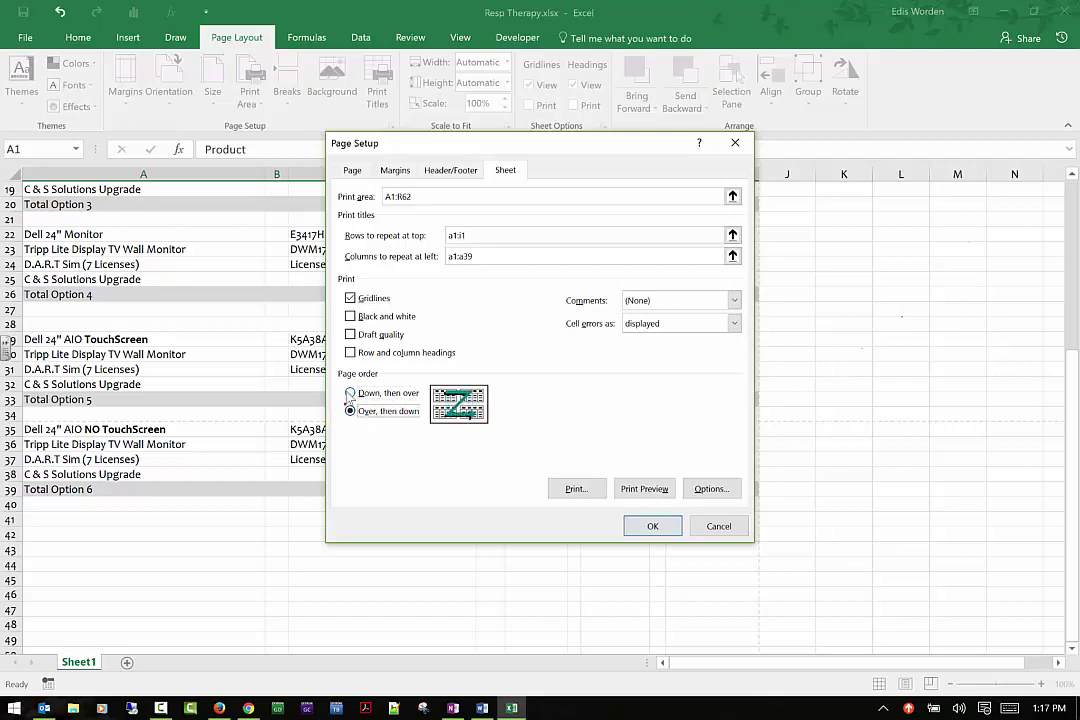
pyautogui.click(350, 392)
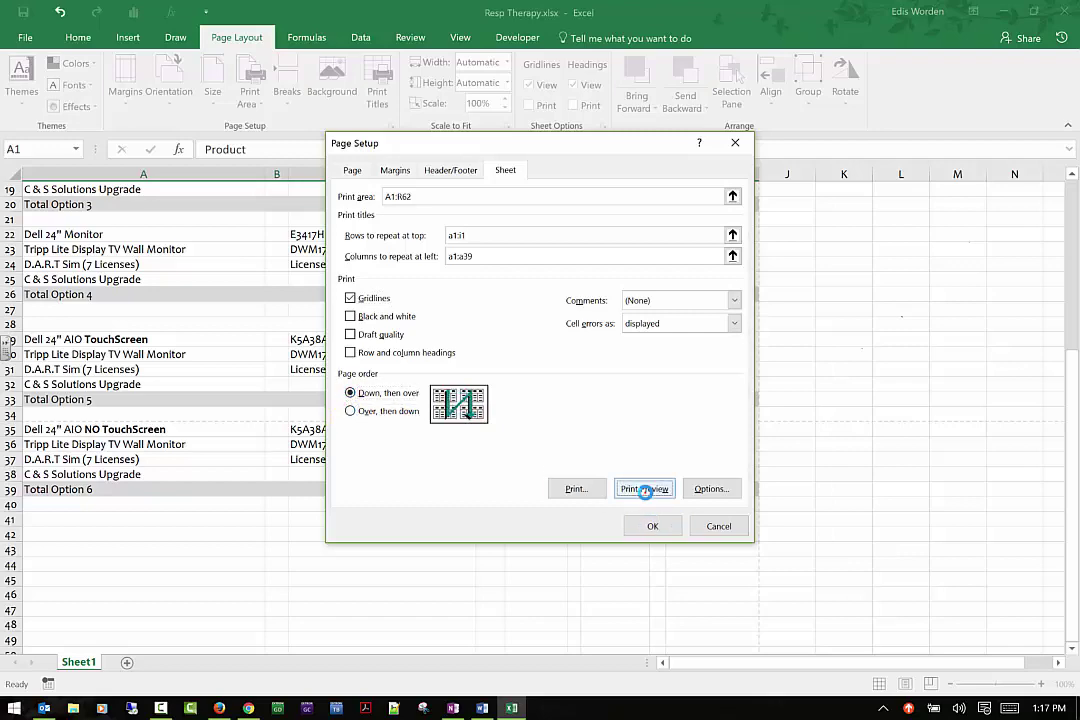
# Check the print preview page by page through all 6 pages, then go back to the Resp Therapy sheet.
pyautogui.click(645, 489)
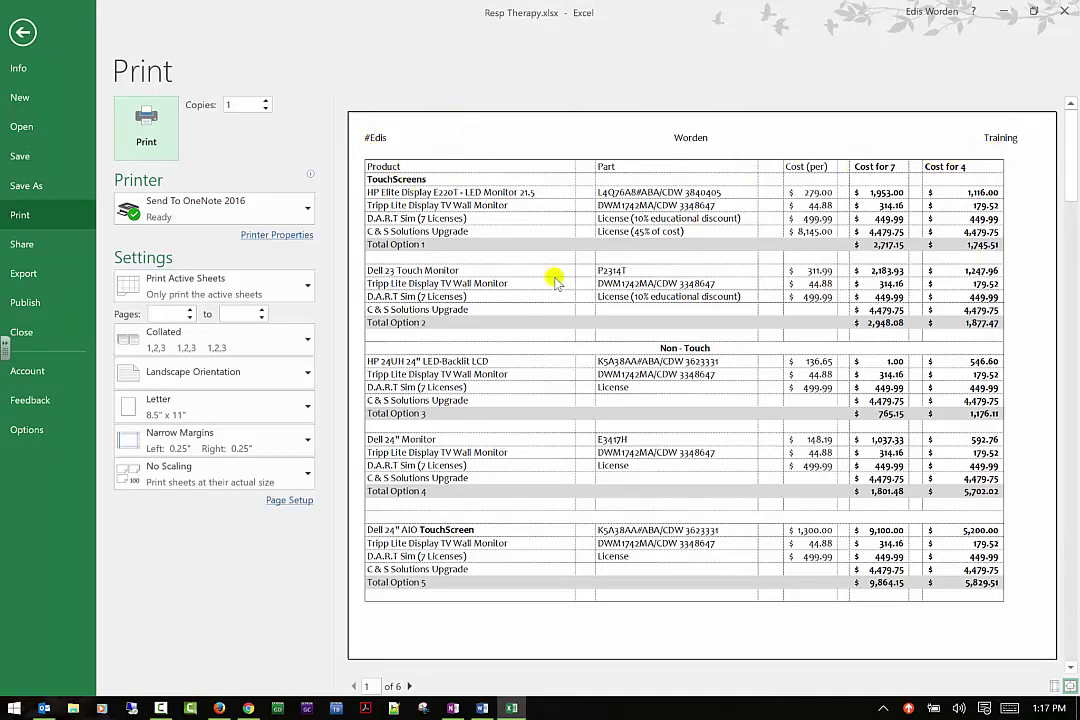
pyautogui.click(409, 686)
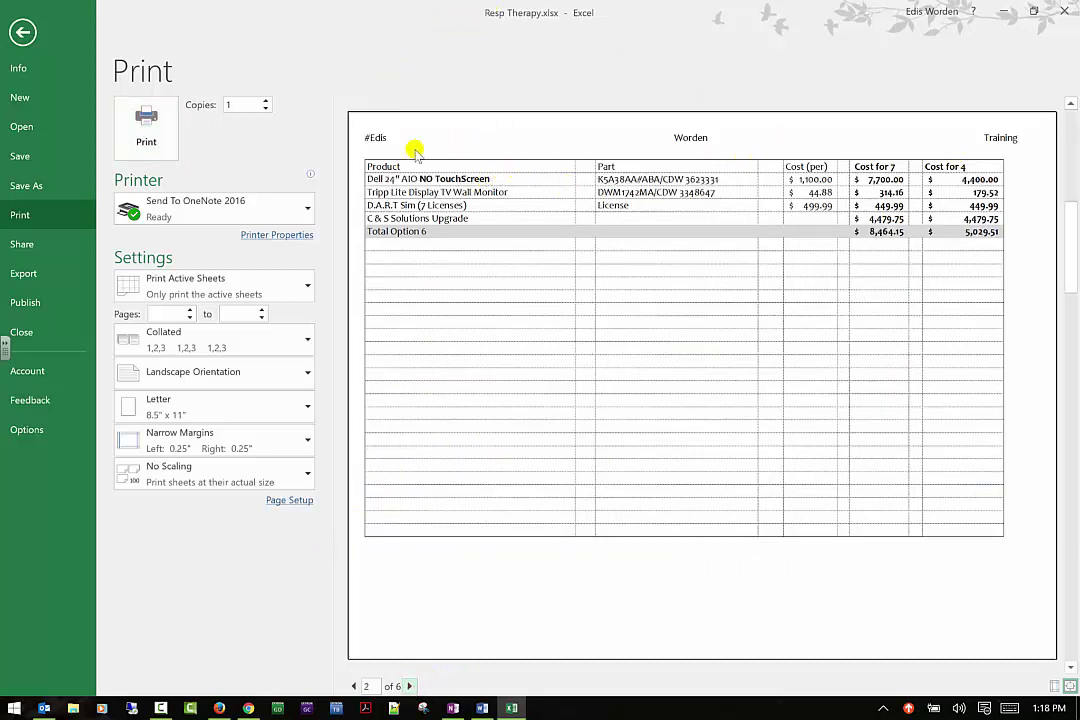
pyautogui.click(409, 686)
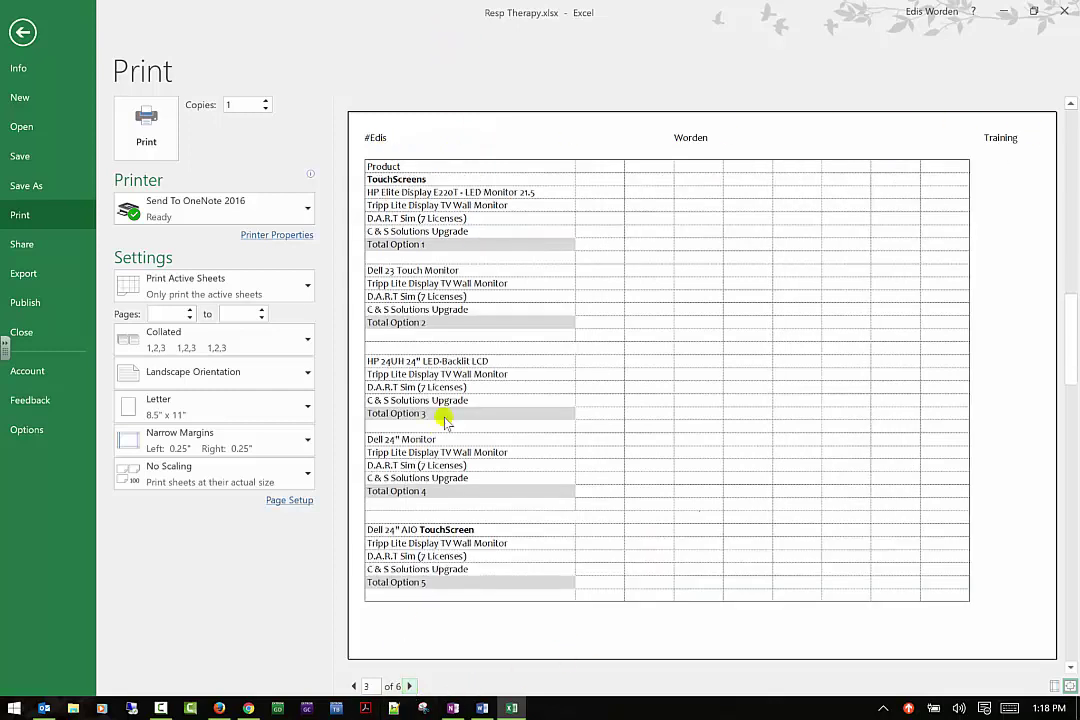
pyautogui.click(410, 686)
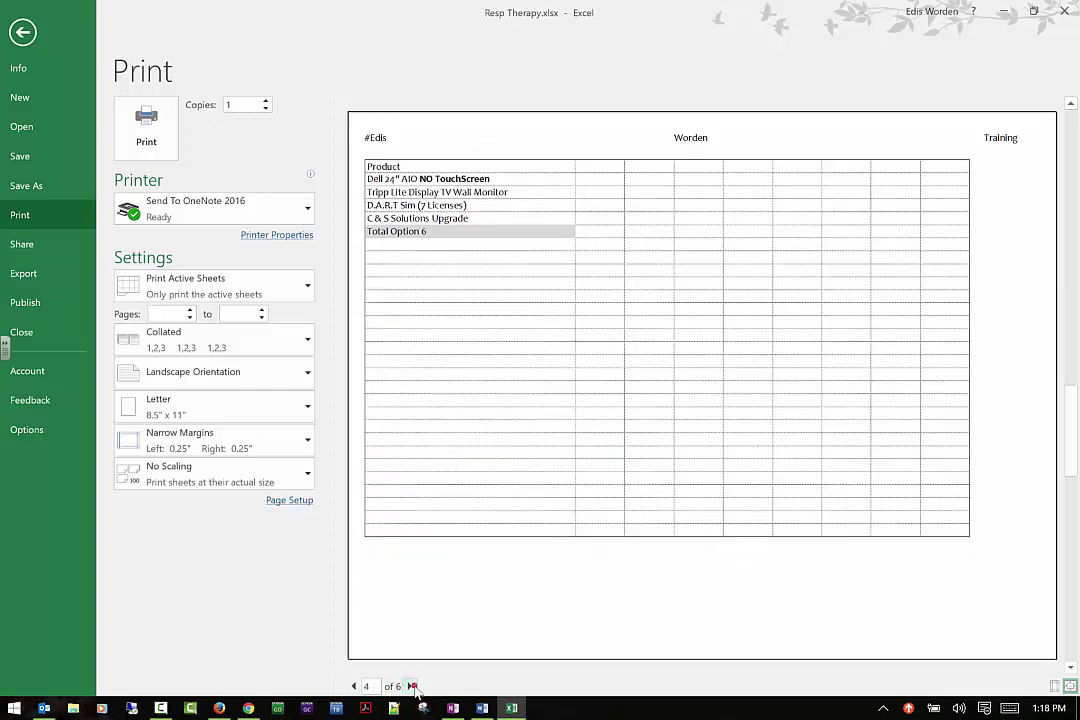
pyautogui.click(411, 686)
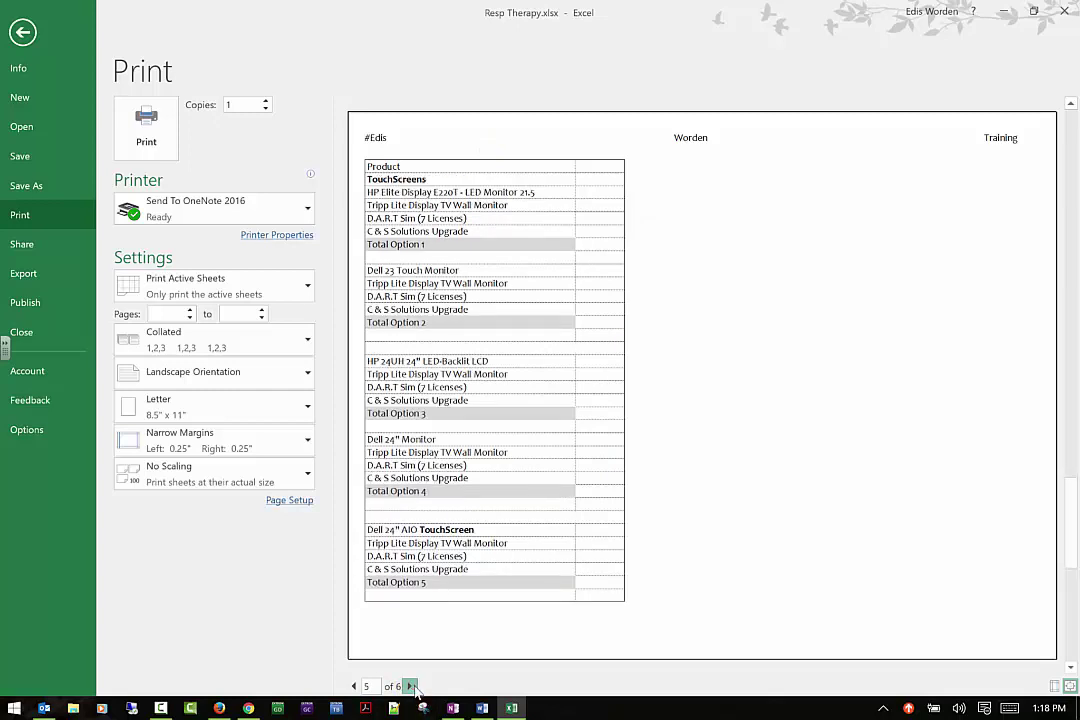
pyautogui.click(411, 686)
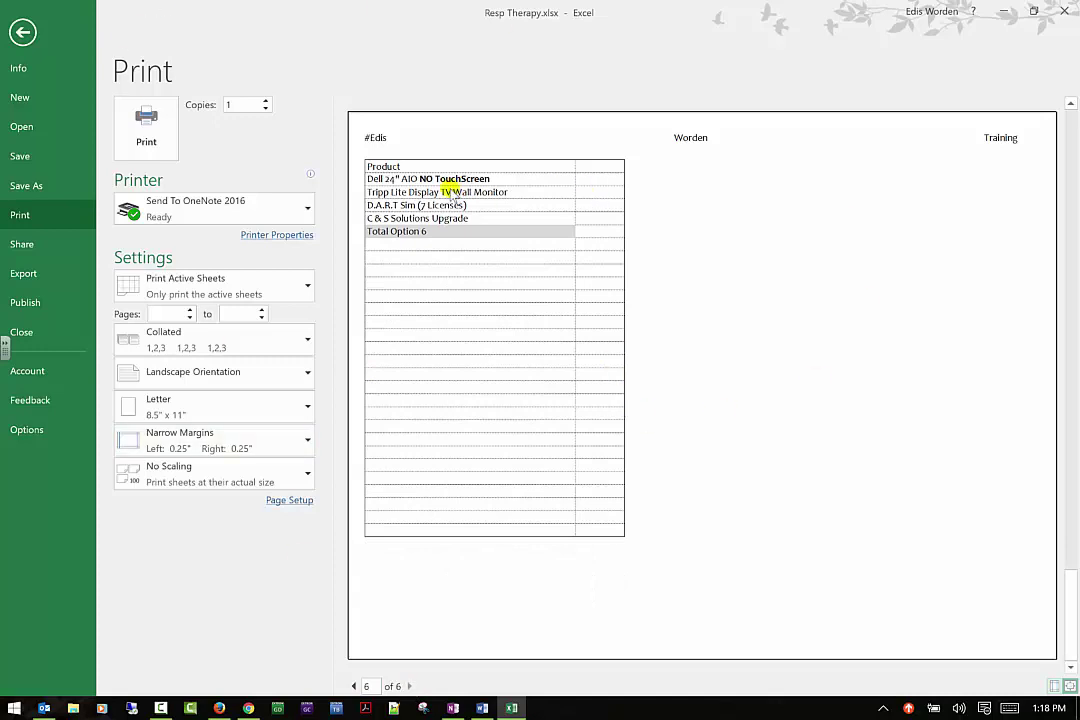
pyautogui.click(6, 32)
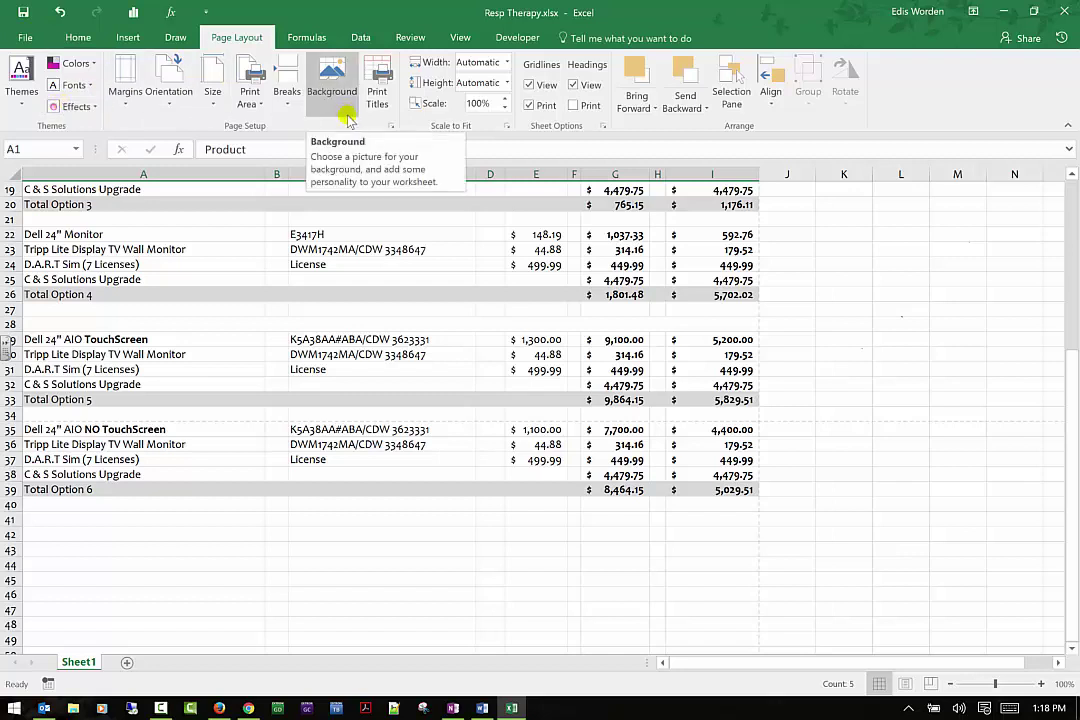
pyautogui.click(507, 62)
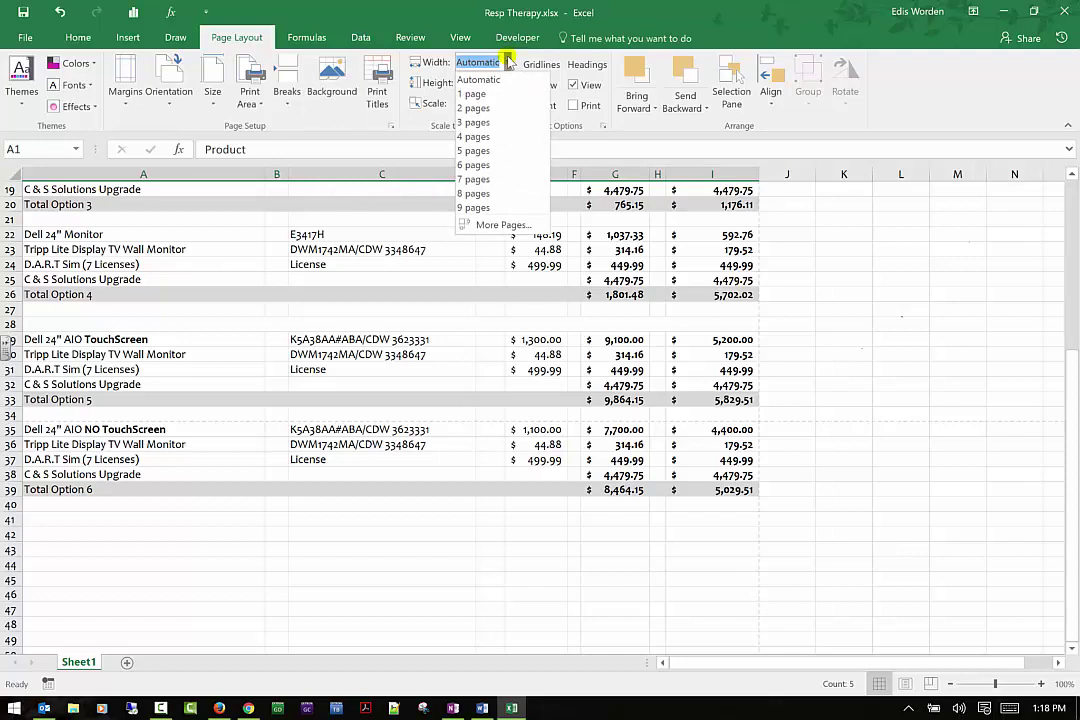
pyautogui.click(488, 123)
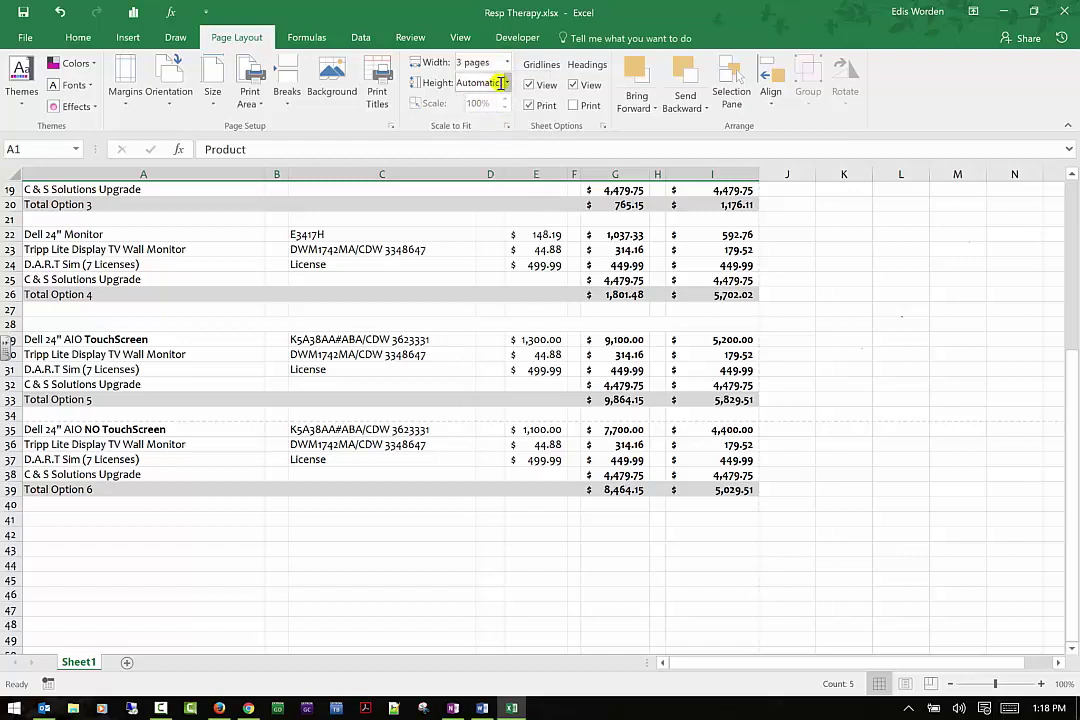
pyautogui.click(506, 83)
pyautogui.click(476, 143)
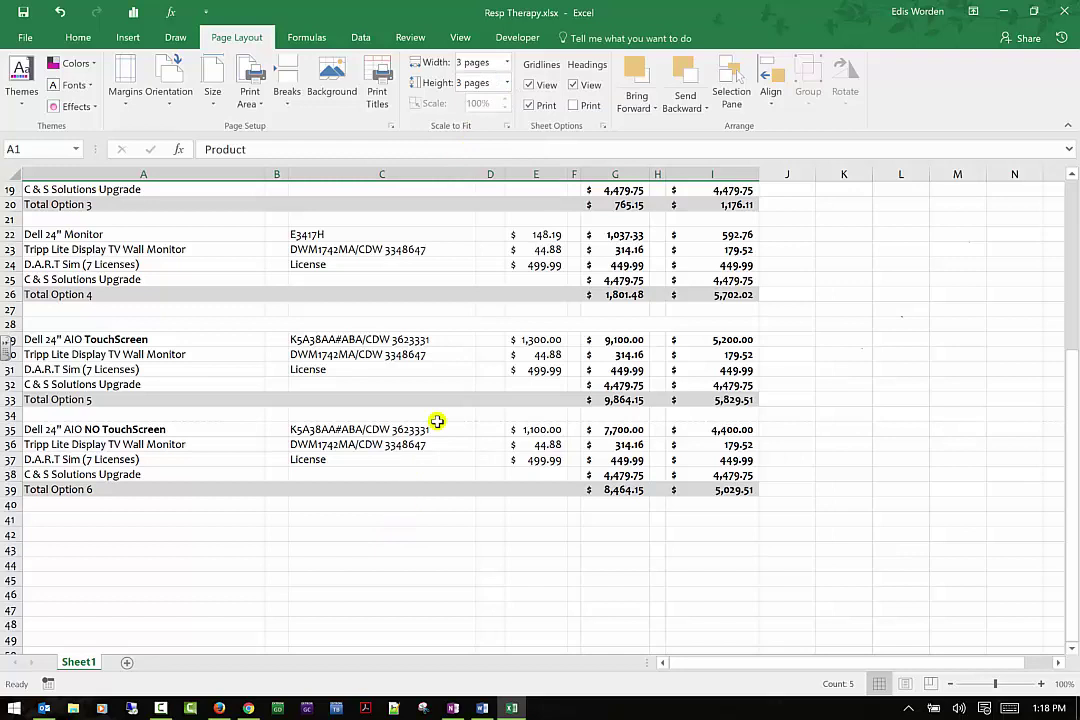
pyautogui.click(508, 63)
pyautogui.click(508, 82)
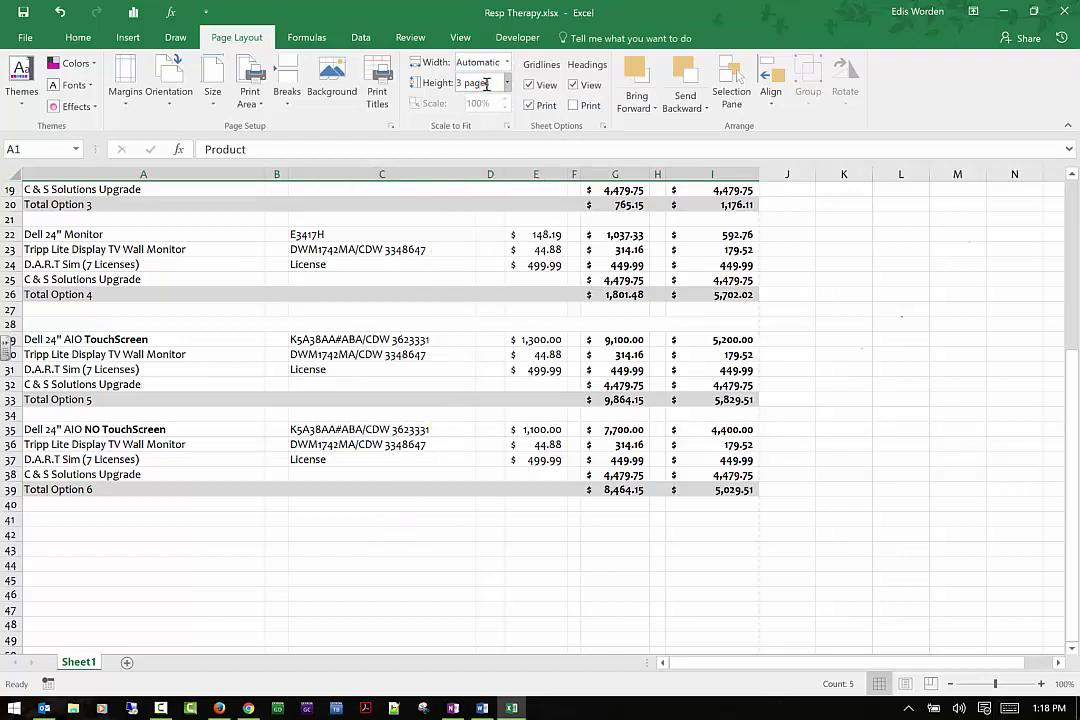
pyautogui.click(508, 82)
pyautogui.click(480, 98)
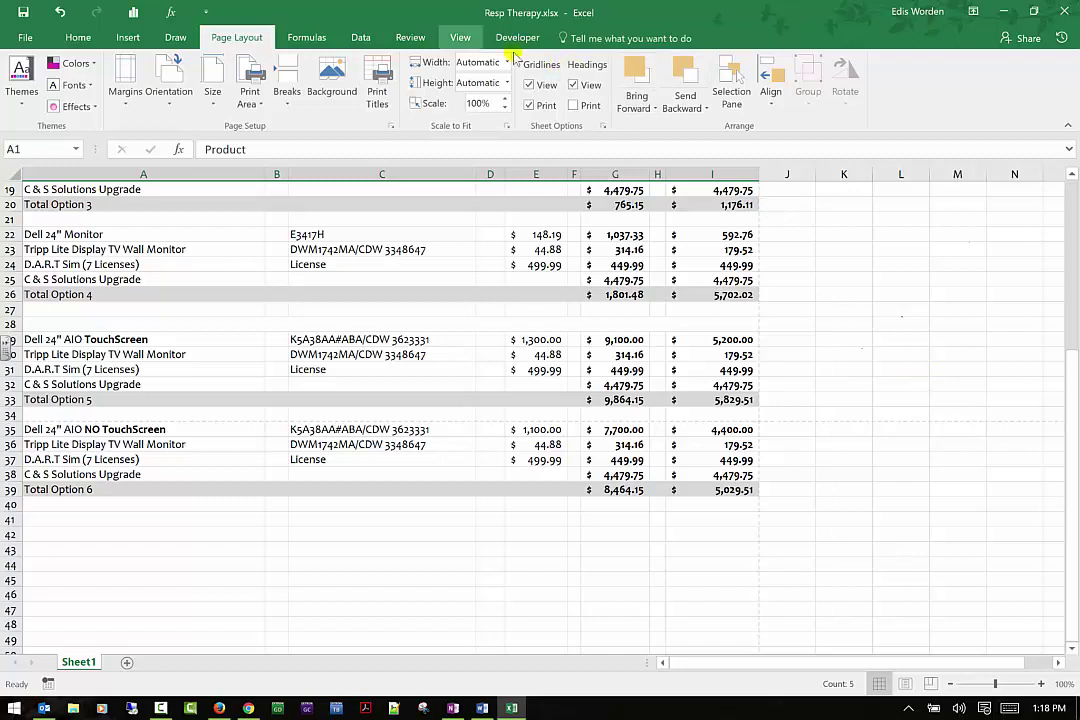
# Hide the on-screen gridlines and select empty cells below the table around A40–E42.
pyautogui.click(537, 86)
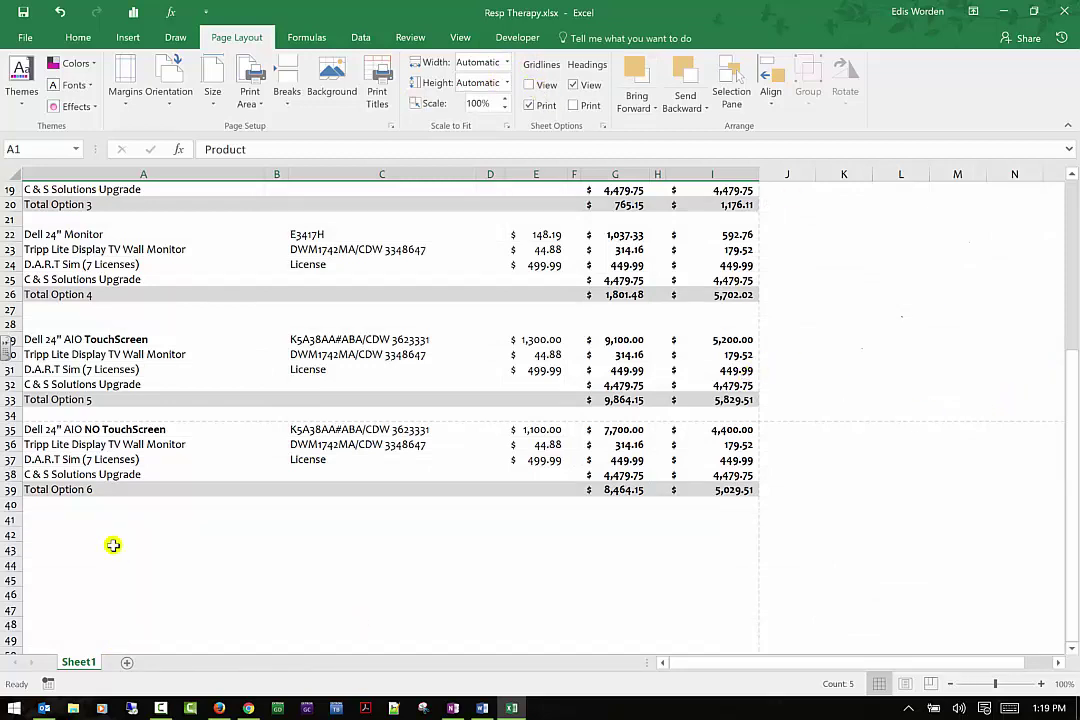
pyautogui.click(46, 507)
pyautogui.click(410, 508)
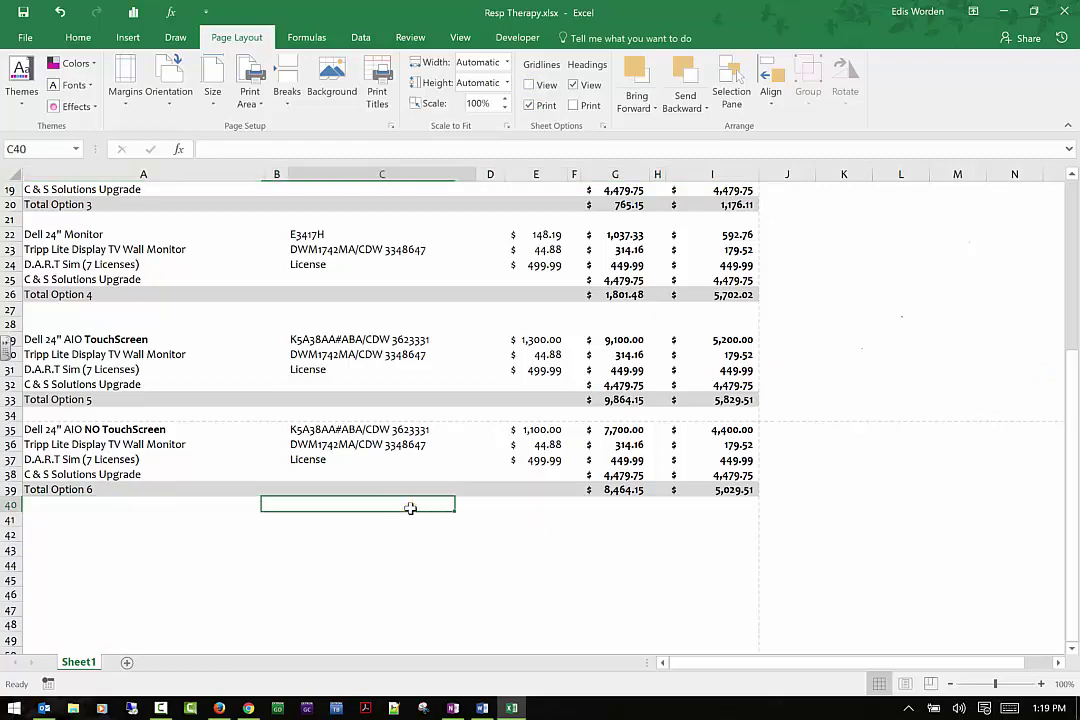
pyautogui.click(564, 516)
pyautogui.click(651, 503)
pyautogui.click(694, 536)
pyautogui.click(436, 566)
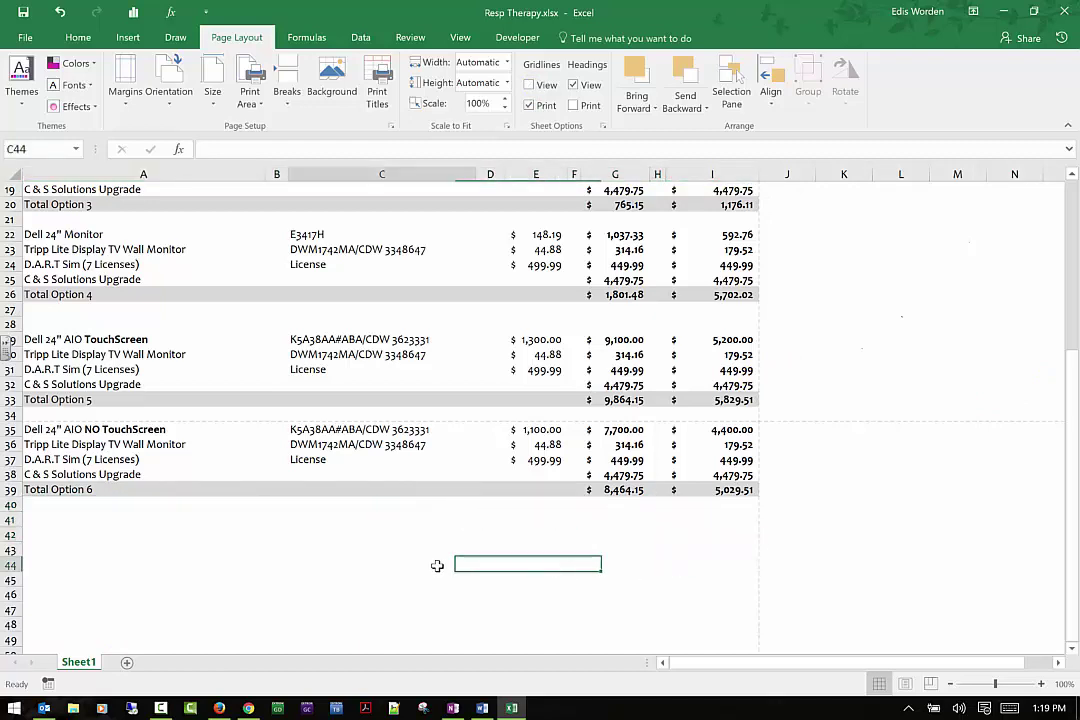
pyautogui.click(96, 535)
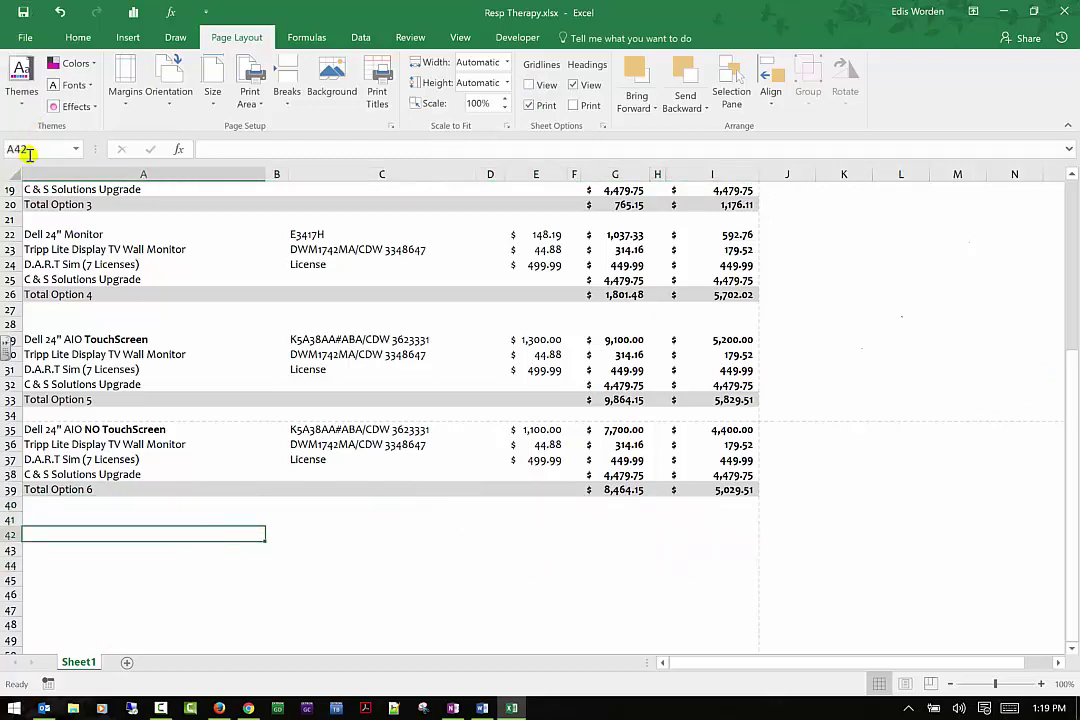
pyautogui.click(387, 502)
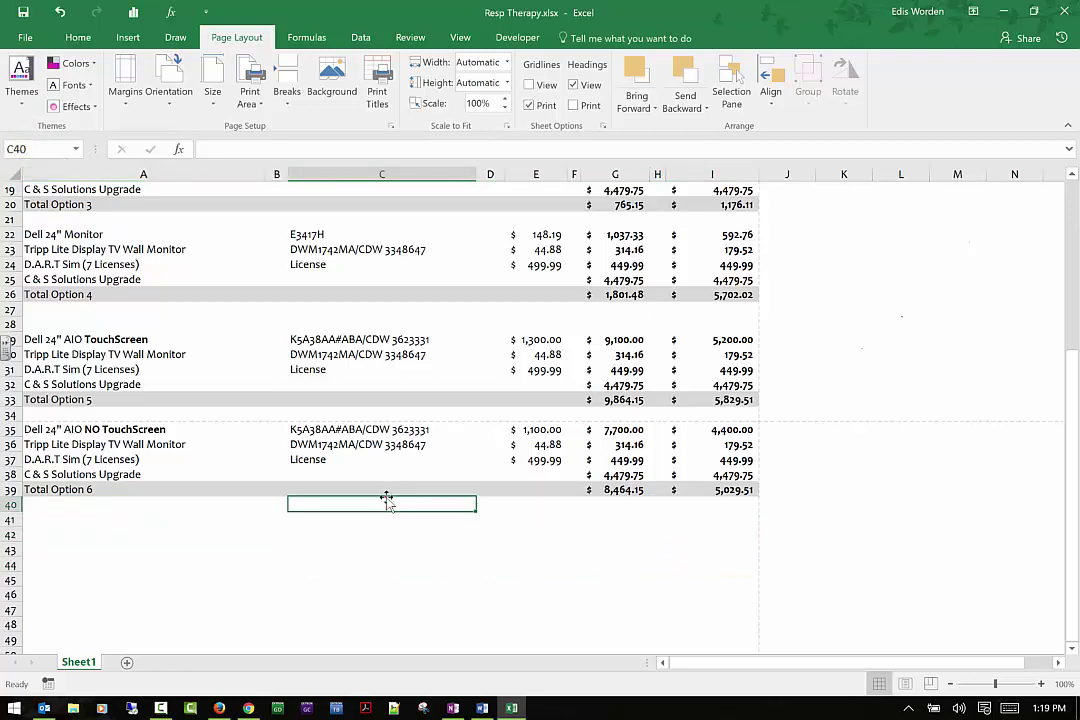
pyautogui.click(410, 550)
pyautogui.click(434, 600)
pyautogui.click(541, 537)
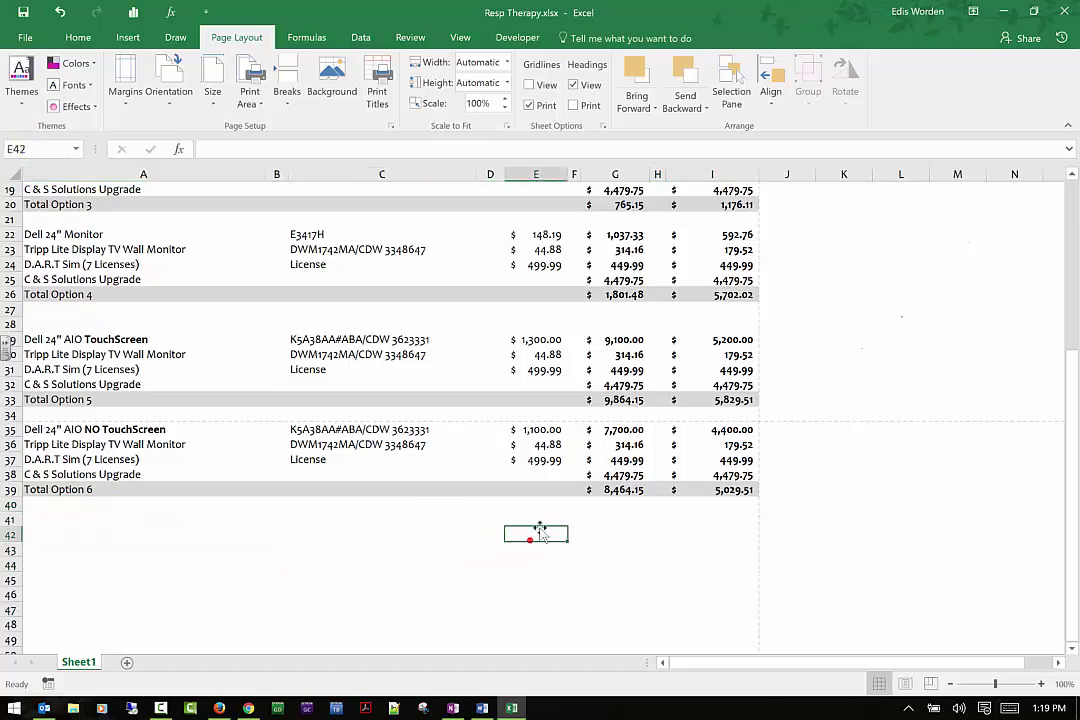
pyautogui.click(84, 504)
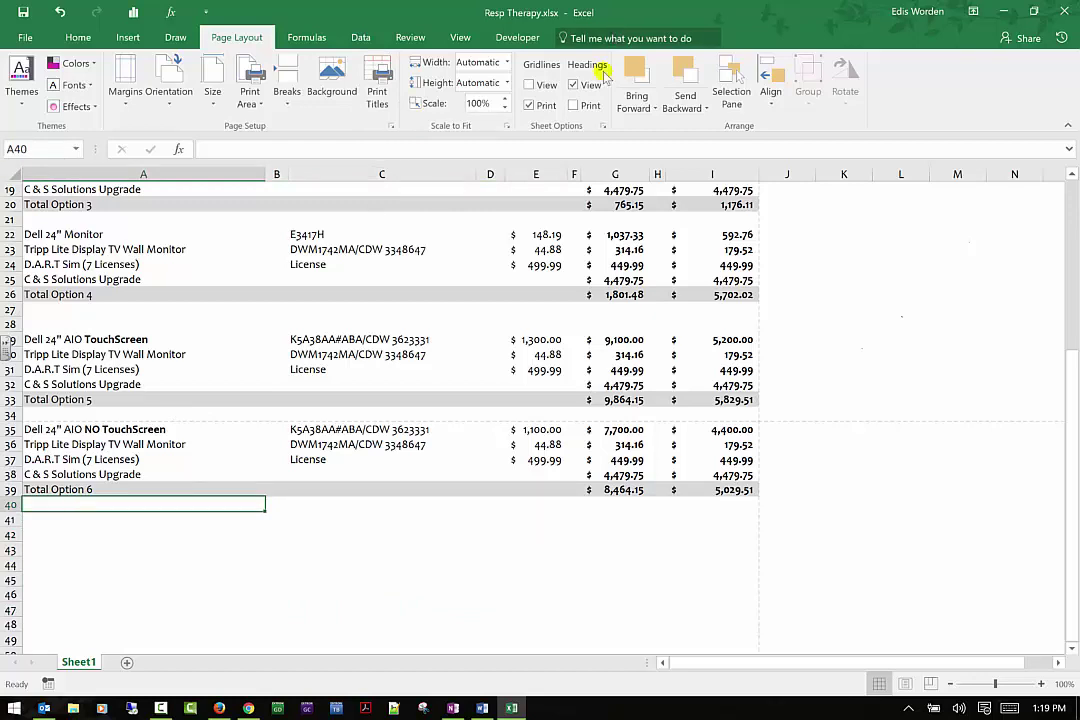
# Show the gridlines on the sheet again and switch gridline printing off and back on.
pyautogui.click(537, 87)
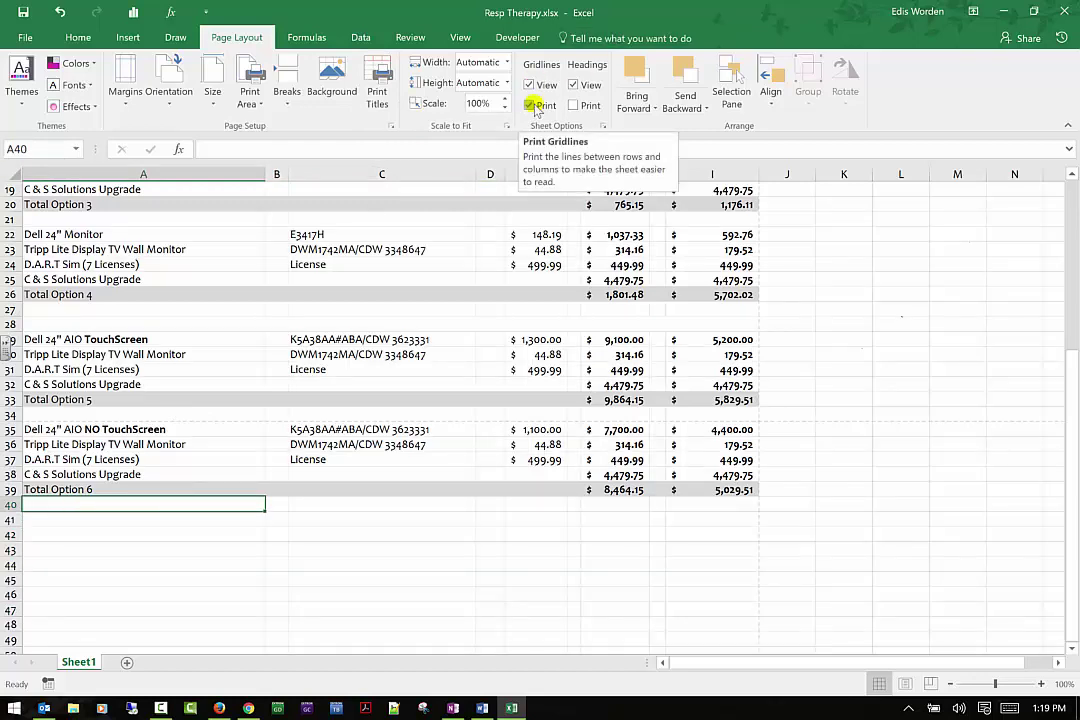
pyautogui.click(532, 106)
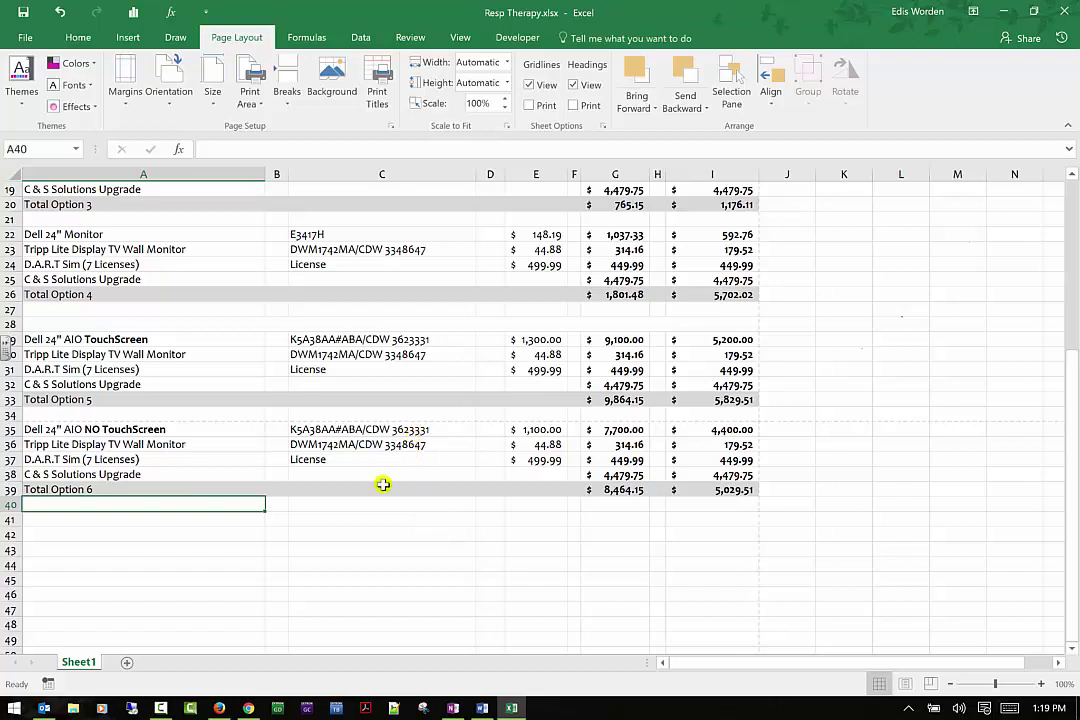
pyautogui.click(528, 106)
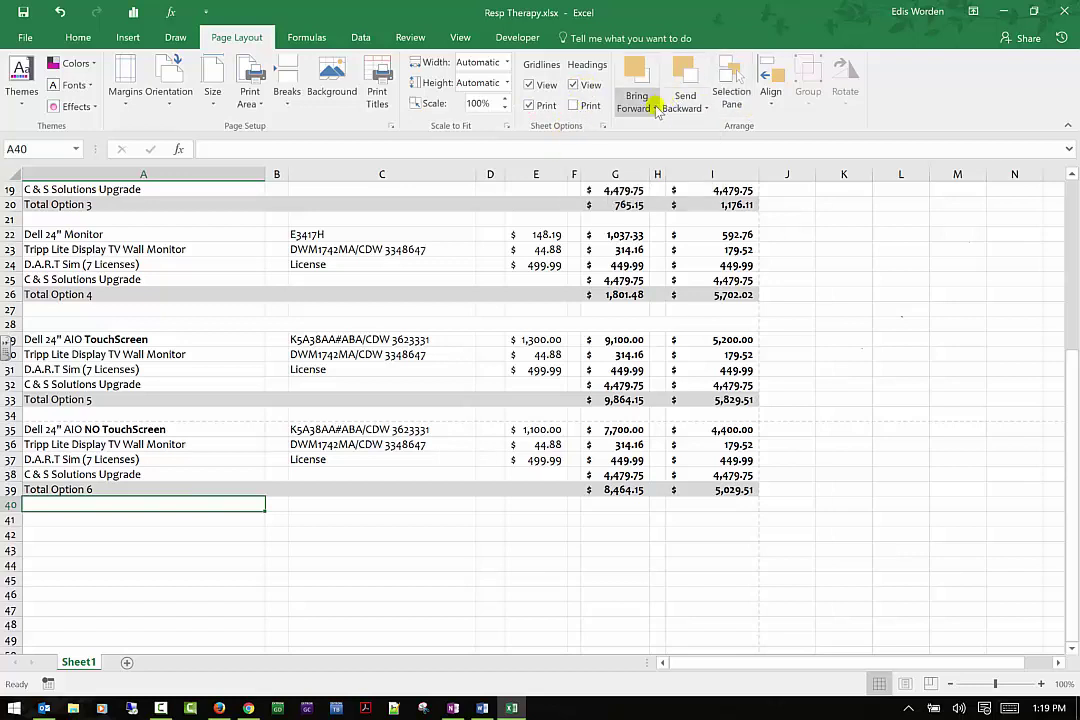
pyautogui.click(875, 349)
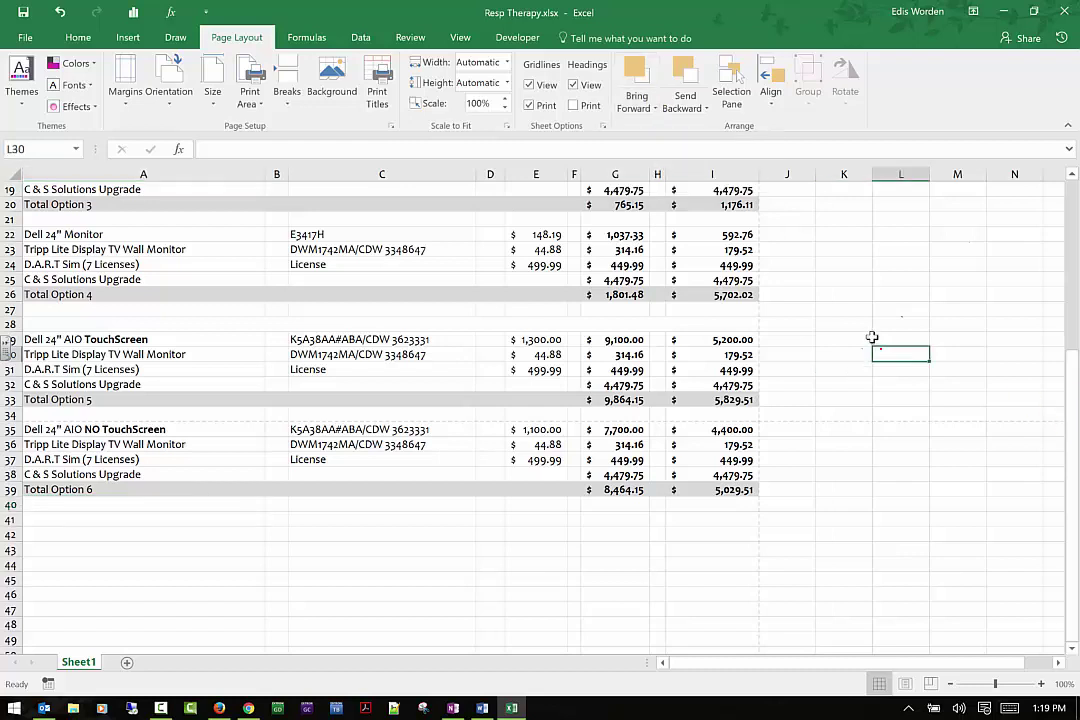
pyautogui.click(622, 205)
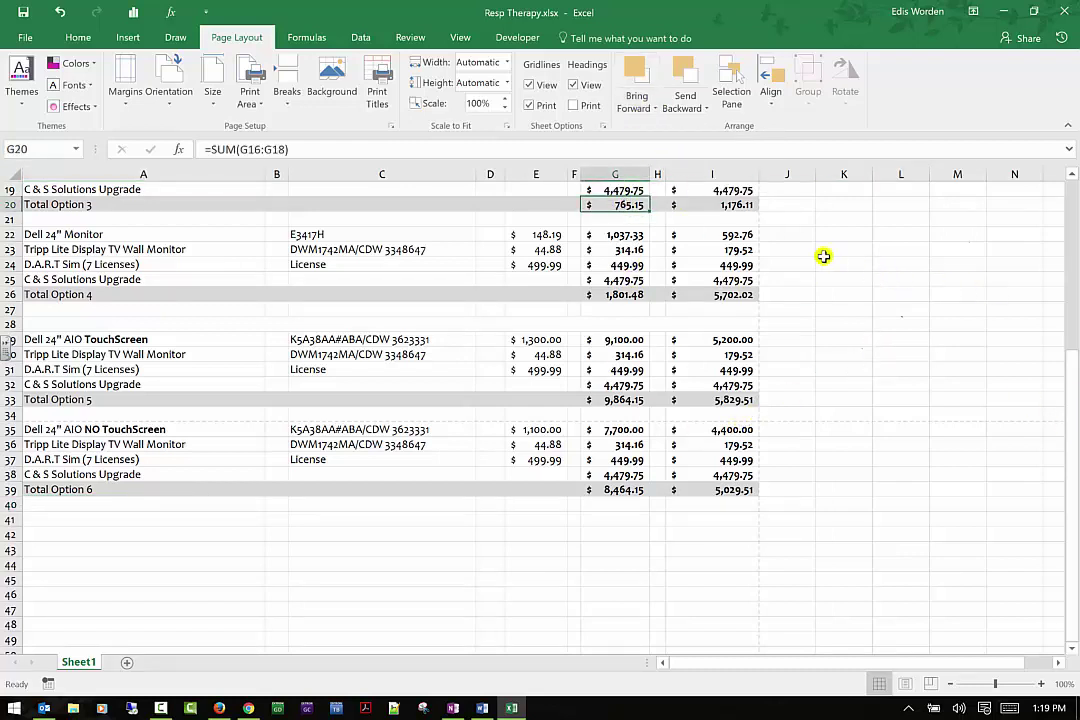
# Draw a pink Down Arrow shape over the column I totals and rotate it about 30° clockwise.
pyautogui.click(121, 38)
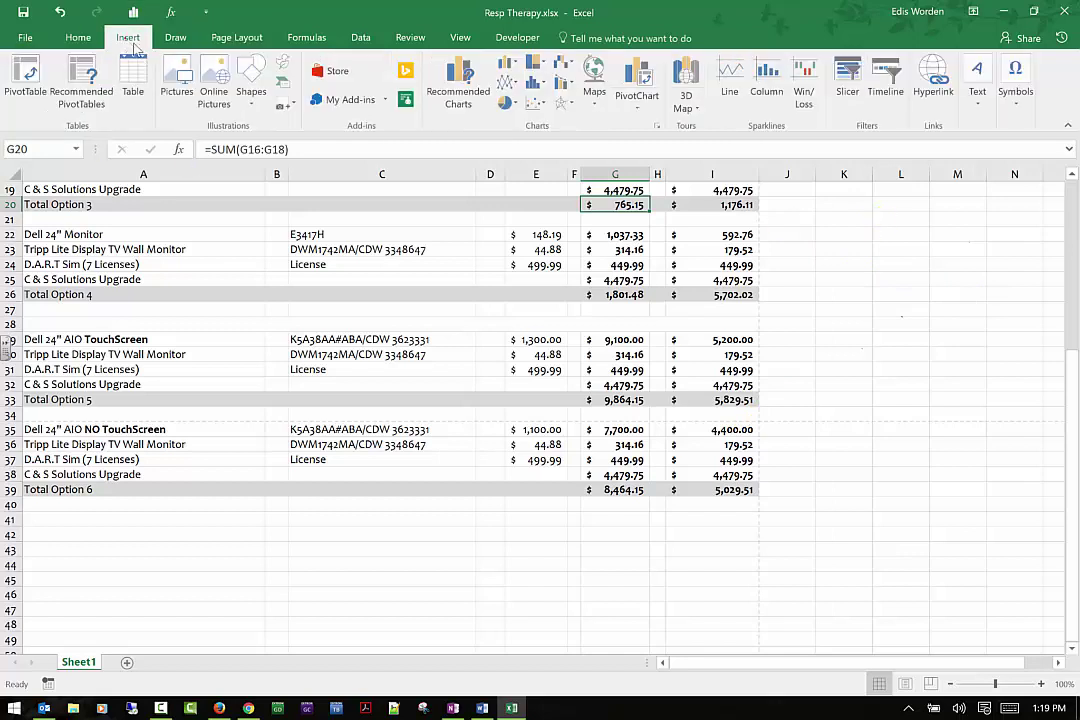
pyautogui.click(251, 84)
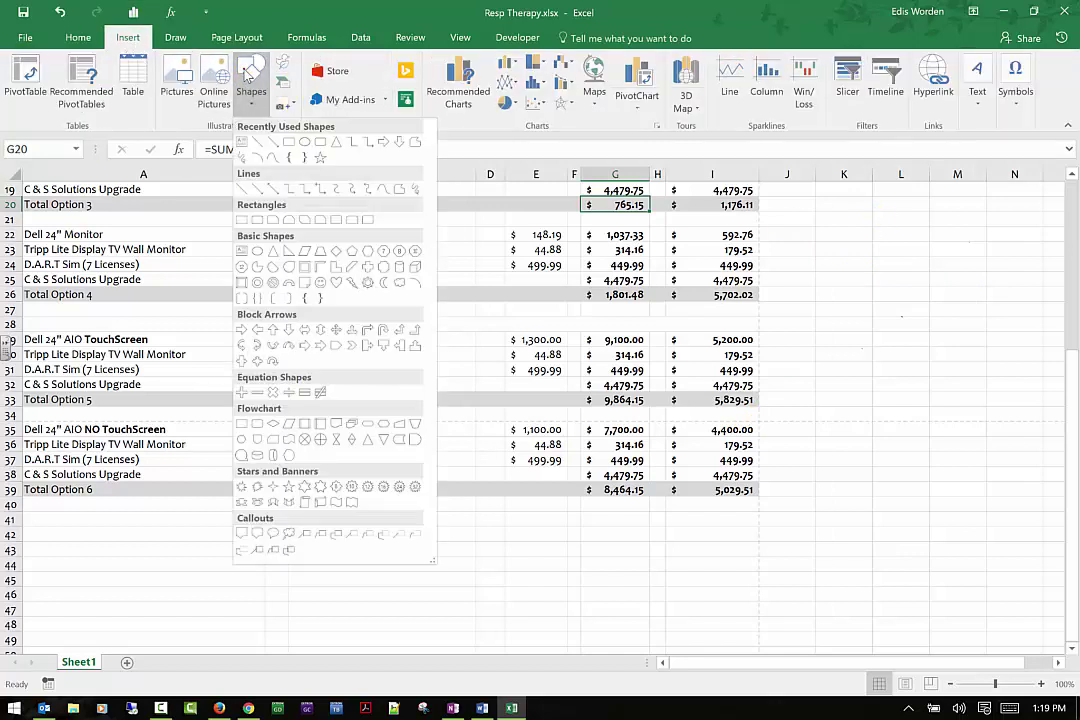
pyautogui.click(399, 141)
pyautogui.moveTo(897, 231); pyautogui.dragTo(614, 328)
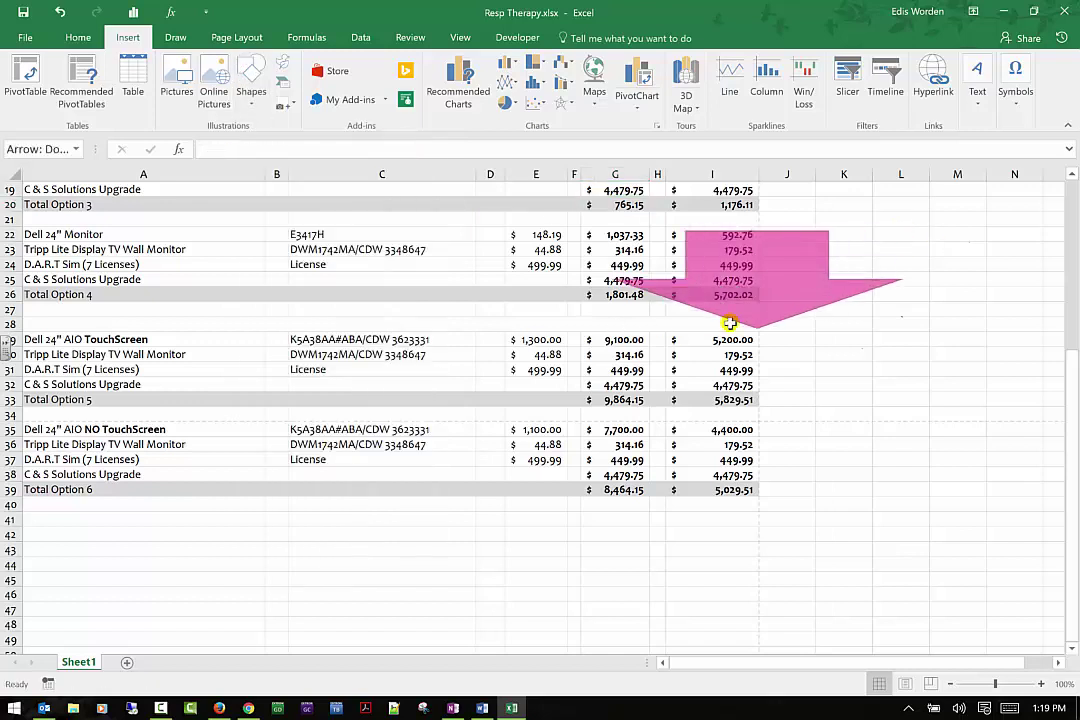
pyautogui.moveTo(756, 204); pyautogui.dragTo(820, 238)
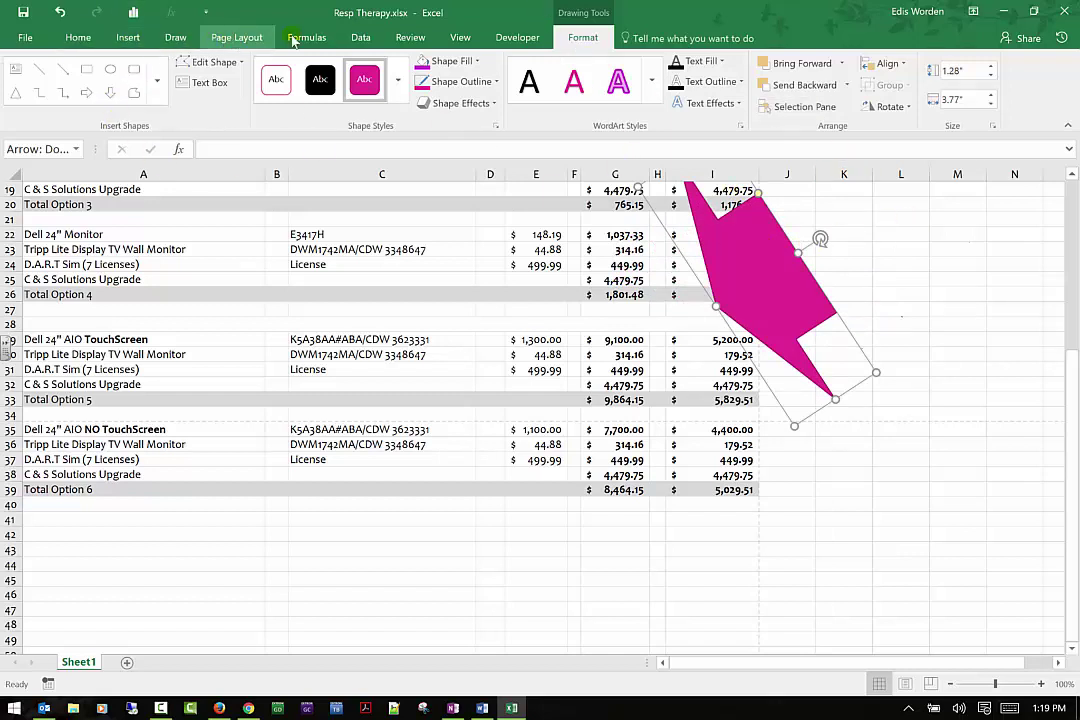
pyautogui.click(227, 50)
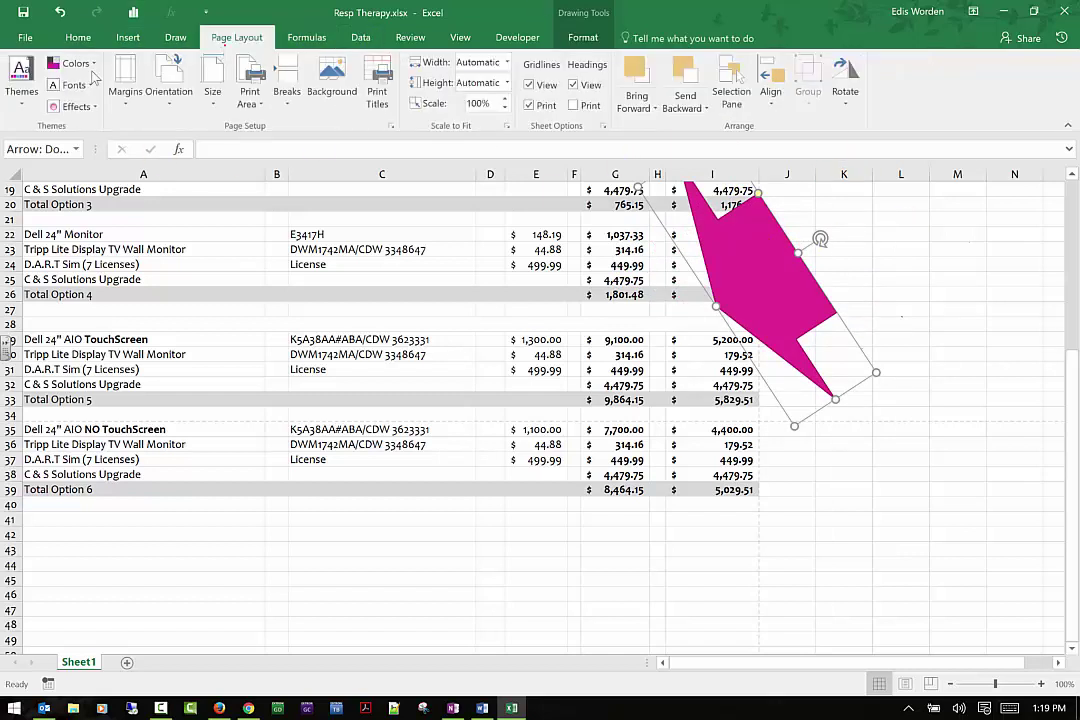
pyautogui.click(74, 63)
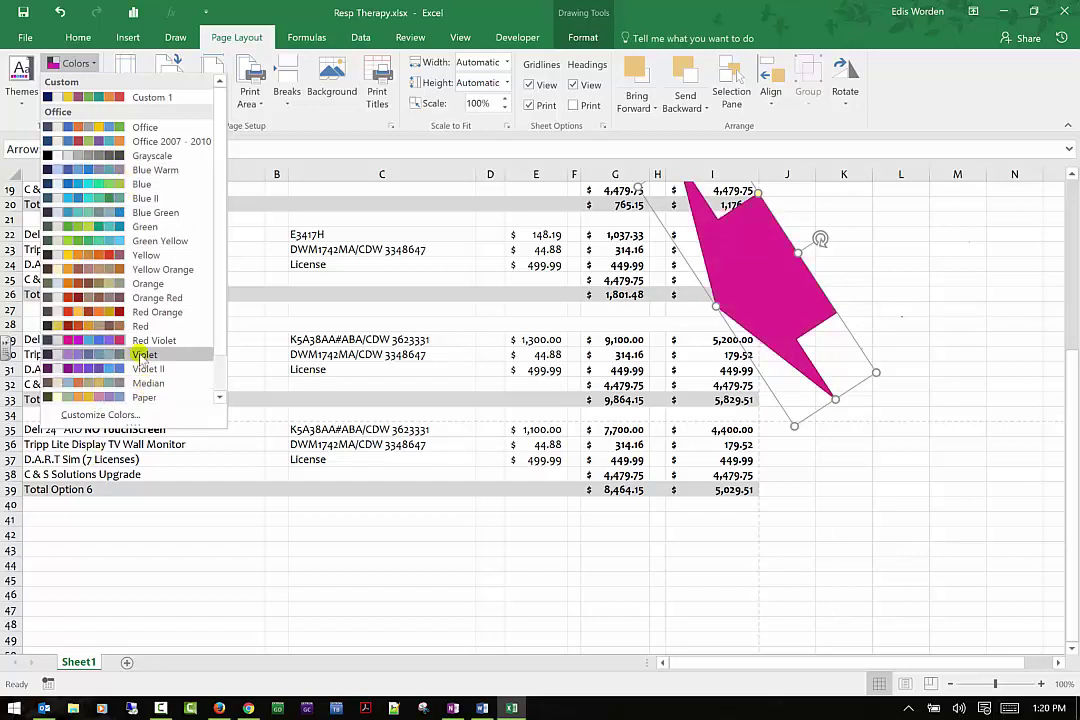
pyautogui.click(907, 148)
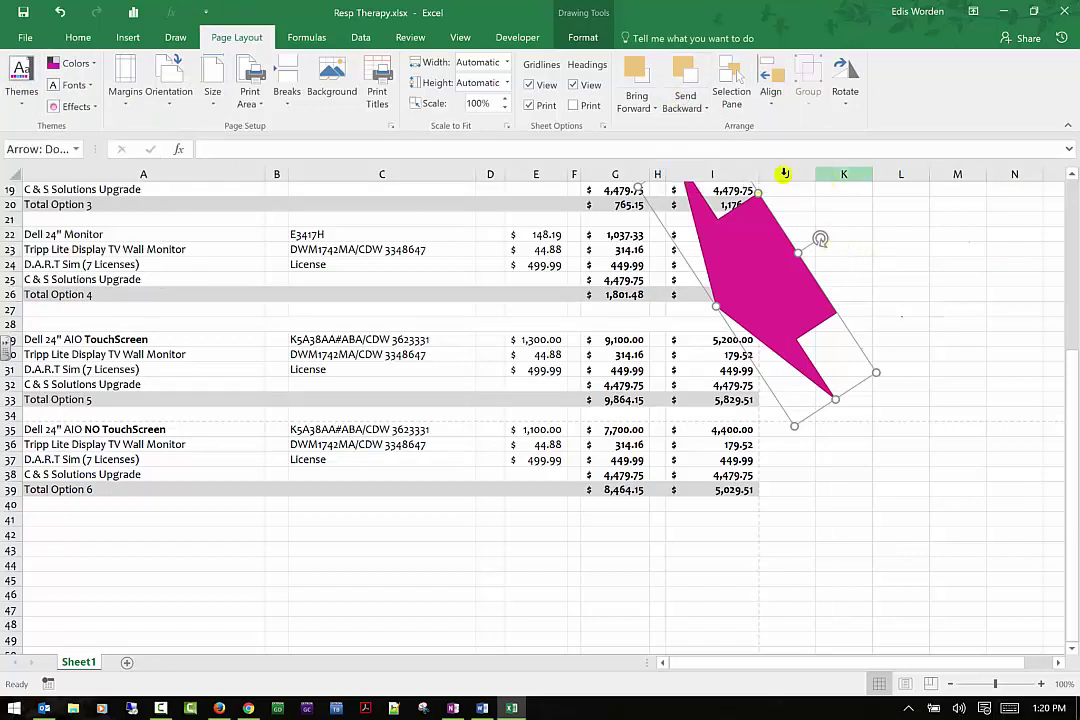
# Select the pink arrow and browse the Bring Forward and Send Backward options without changing anything.
pyautogui.click(778, 274)
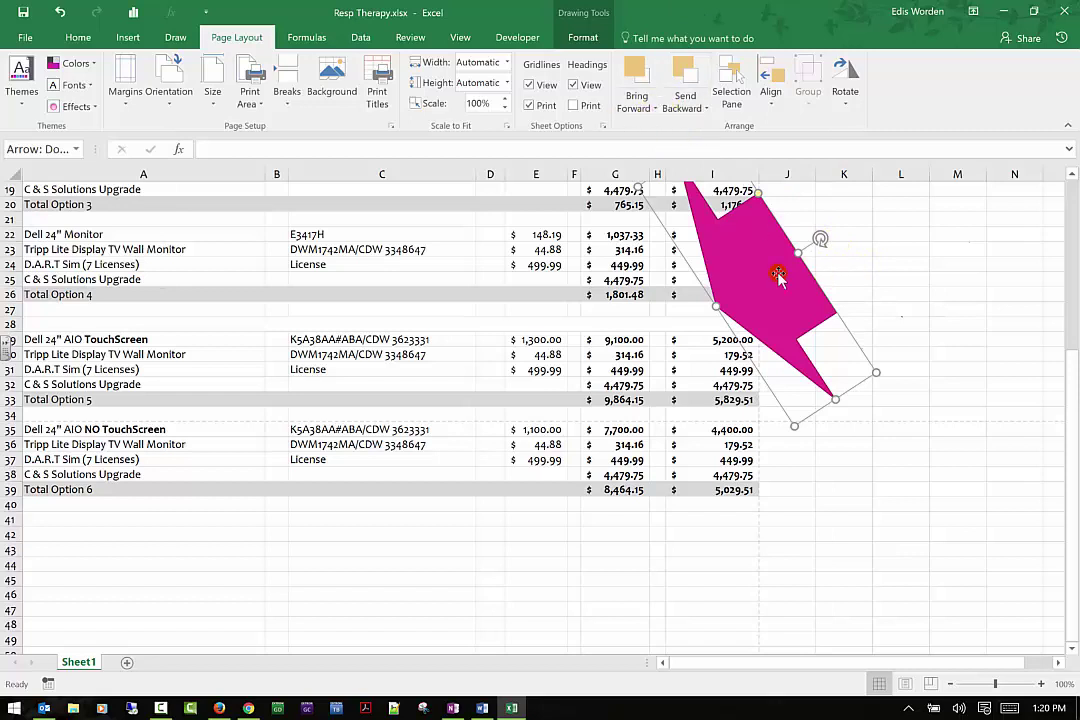
pyautogui.click(654, 108)
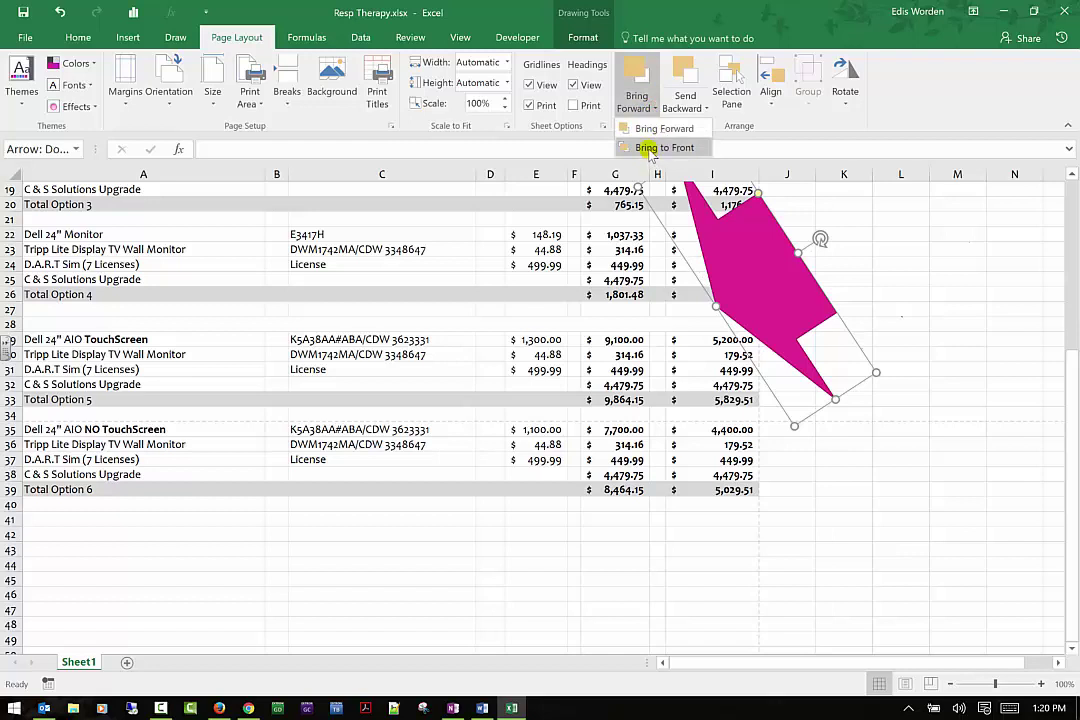
pyautogui.click(647, 131)
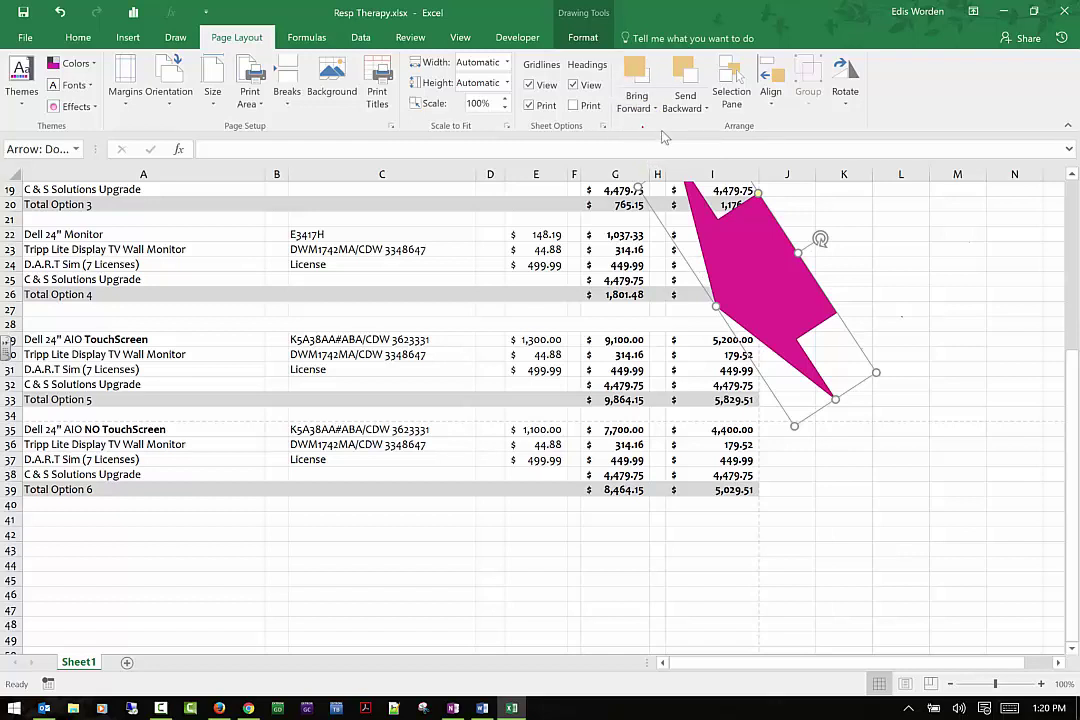
pyautogui.click(691, 109)
pyautogui.click(687, 149)
pyautogui.click(691, 108)
pyautogui.click(697, 146)
pyautogui.click(691, 108)
pyautogui.click(697, 146)
# Nudge the arrow slightly up and left, then send it one layer backward.
pyautogui.moveTo(860, 336); pyautogui.dragTo(752, 250)
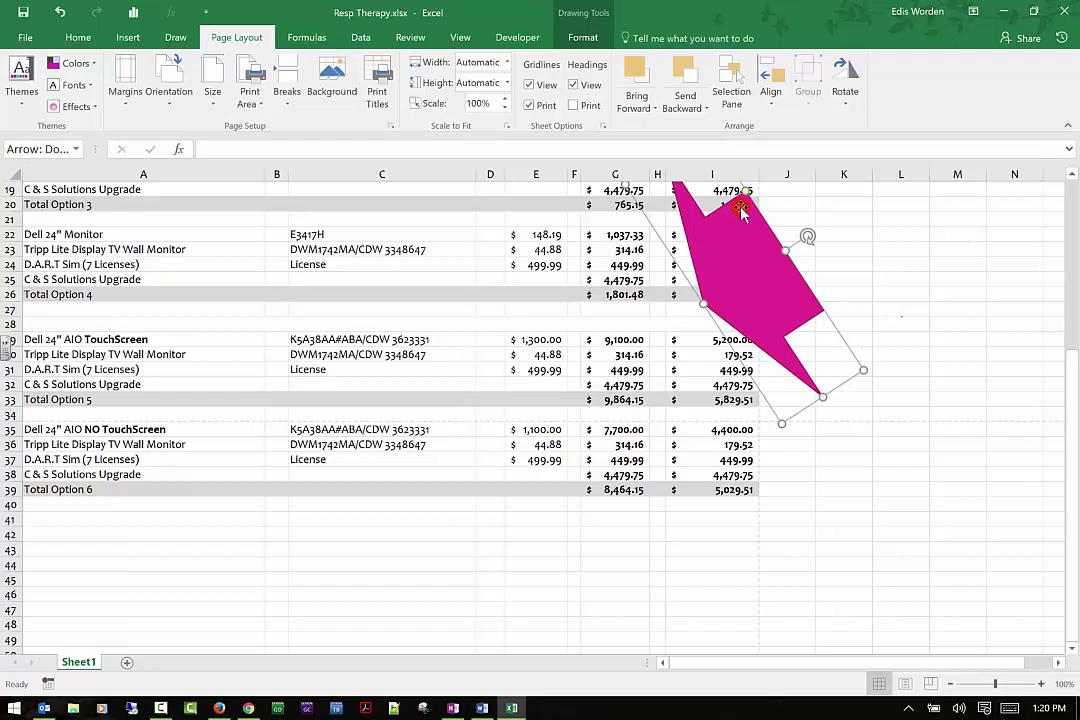
pyautogui.click(686, 108)
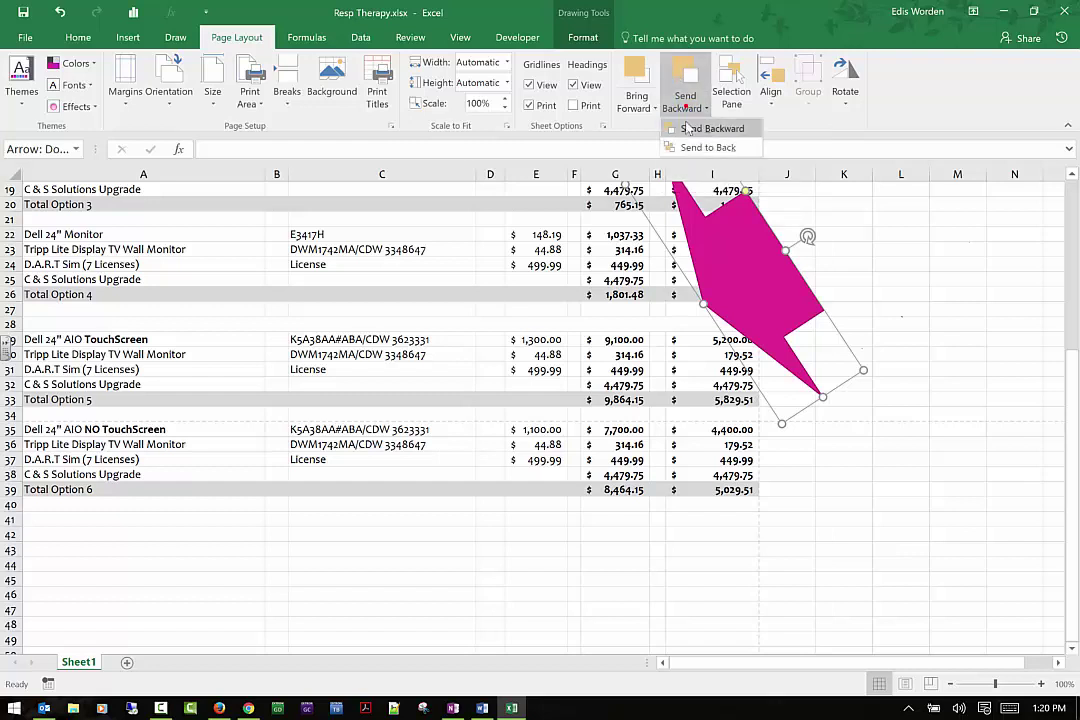
pyautogui.click(702, 124)
pyautogui.click(957, 325)
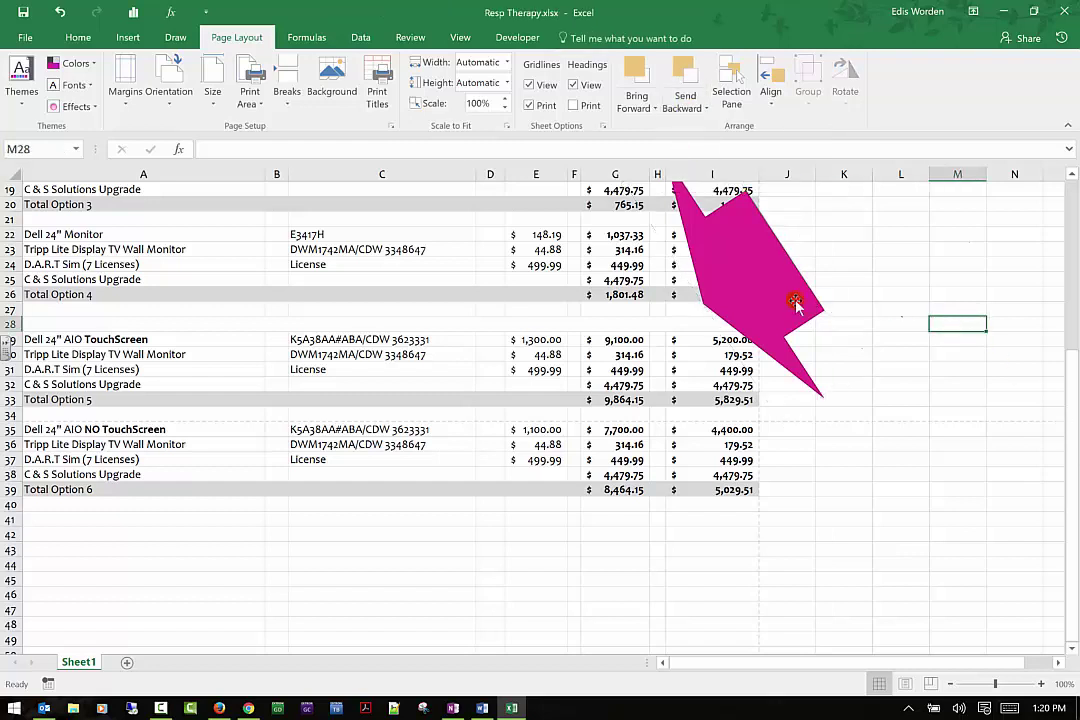
pyautogui.click(795, 301)
pyautogui.click(688, 110)
pyautogui.click(702, 124)
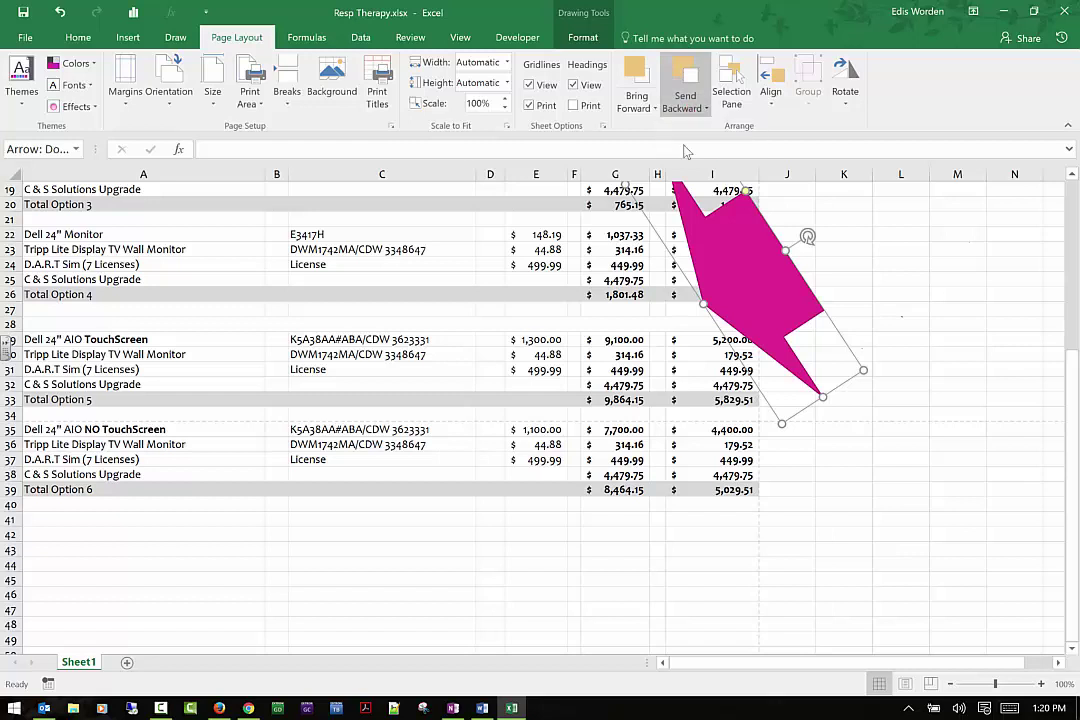
pyautogui.click(580, 37)
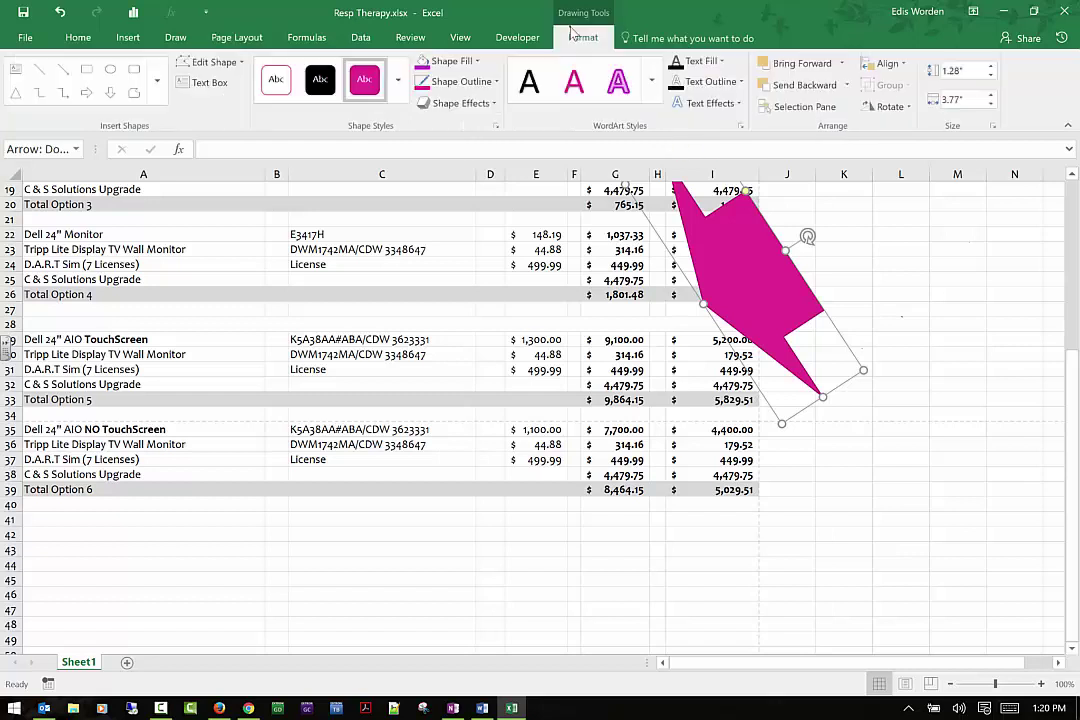
pyautogui.click(845, 87)
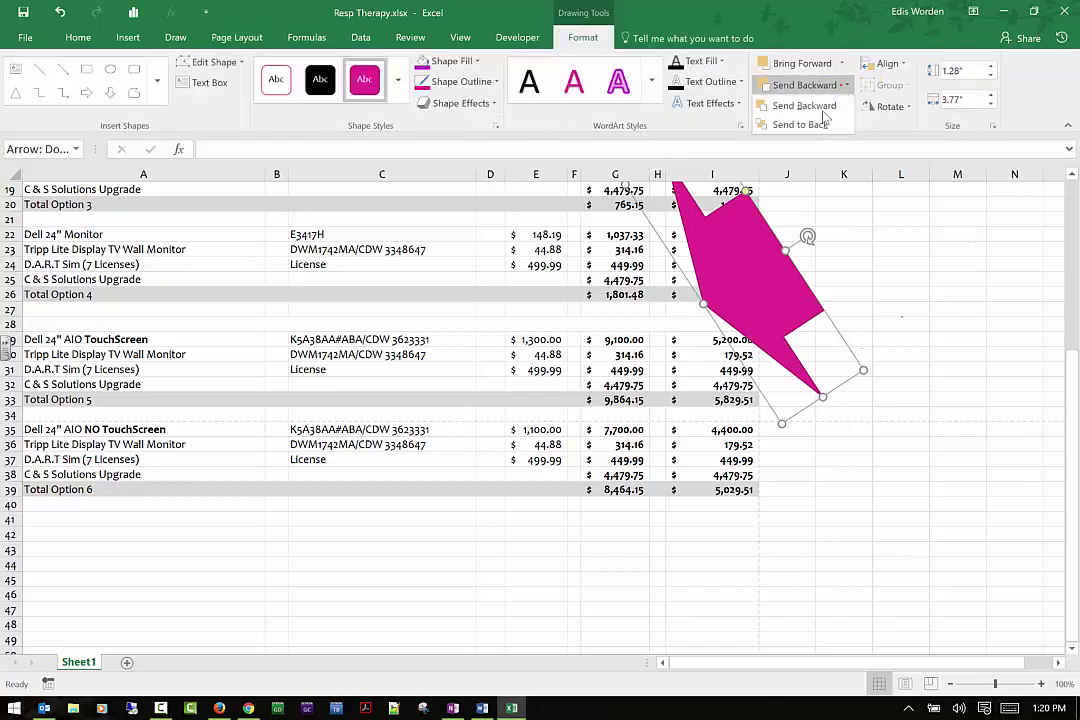
pyautogui.click(813, 107)
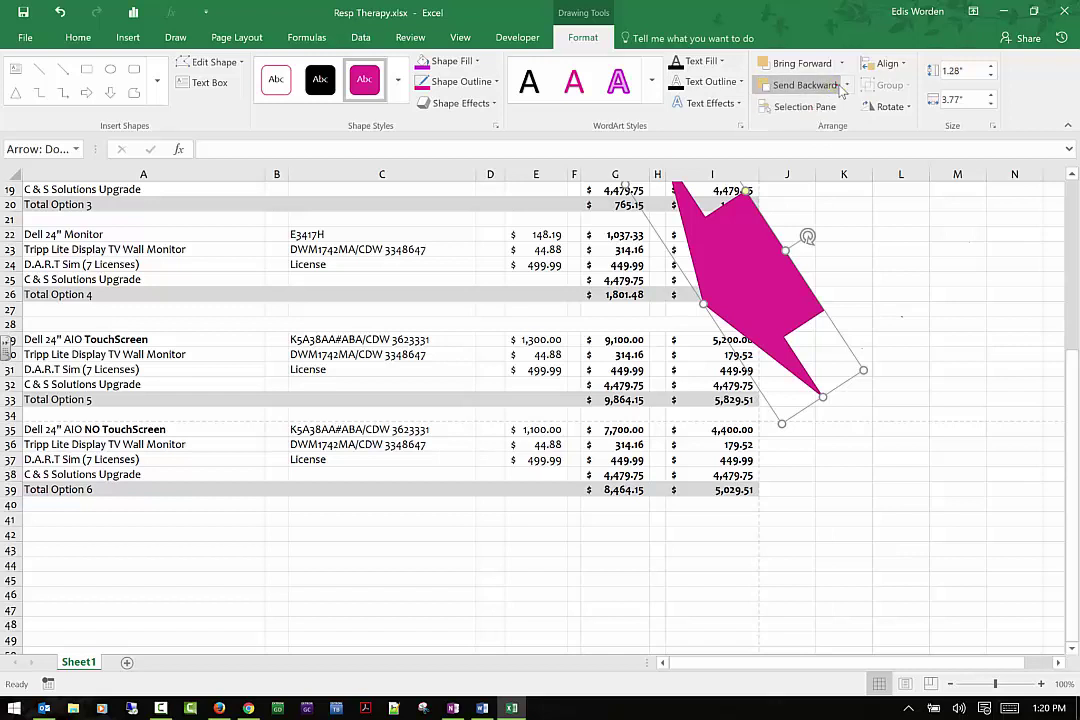
pyautogui.click(845, 87)
pyautogui.click(813, 128)
pyautogui.click(252, 40)
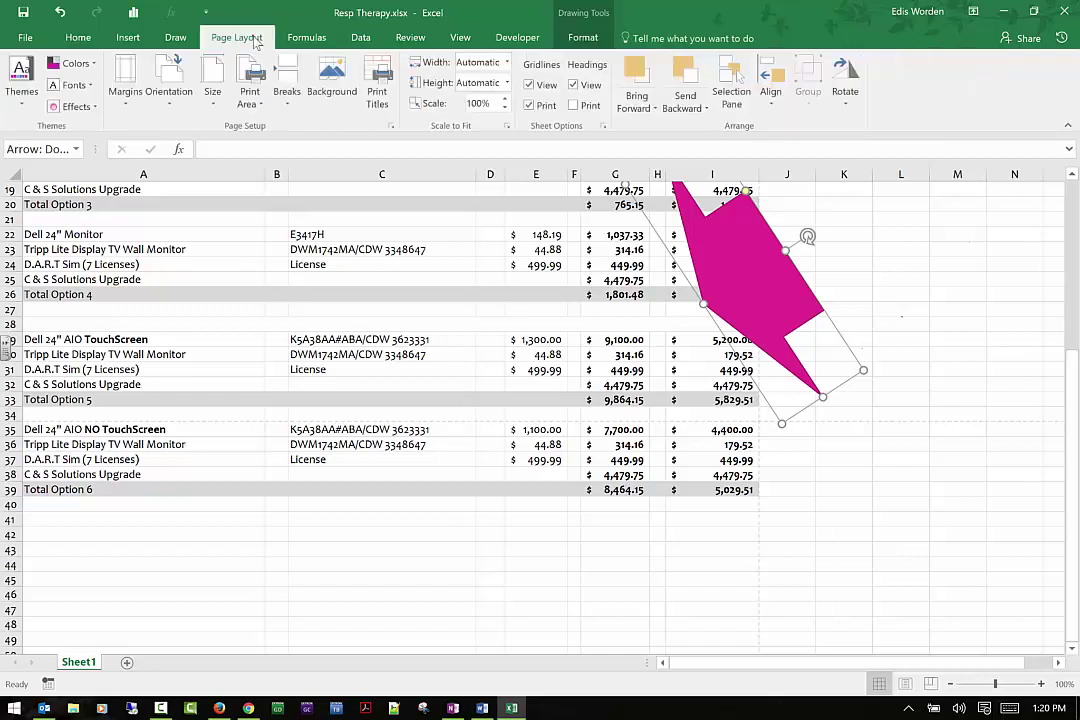
# Move the magenta arrow right into columns J–L, turn it to point left, and show the Selection Pane.
pyautogui.click(791, 375)
pyautogui.moveTo(762, 284); pyautogui.dragTo(882, 331)
pyautogui.moveTo(918, 282); pyautogui.dragTo(960, 316)
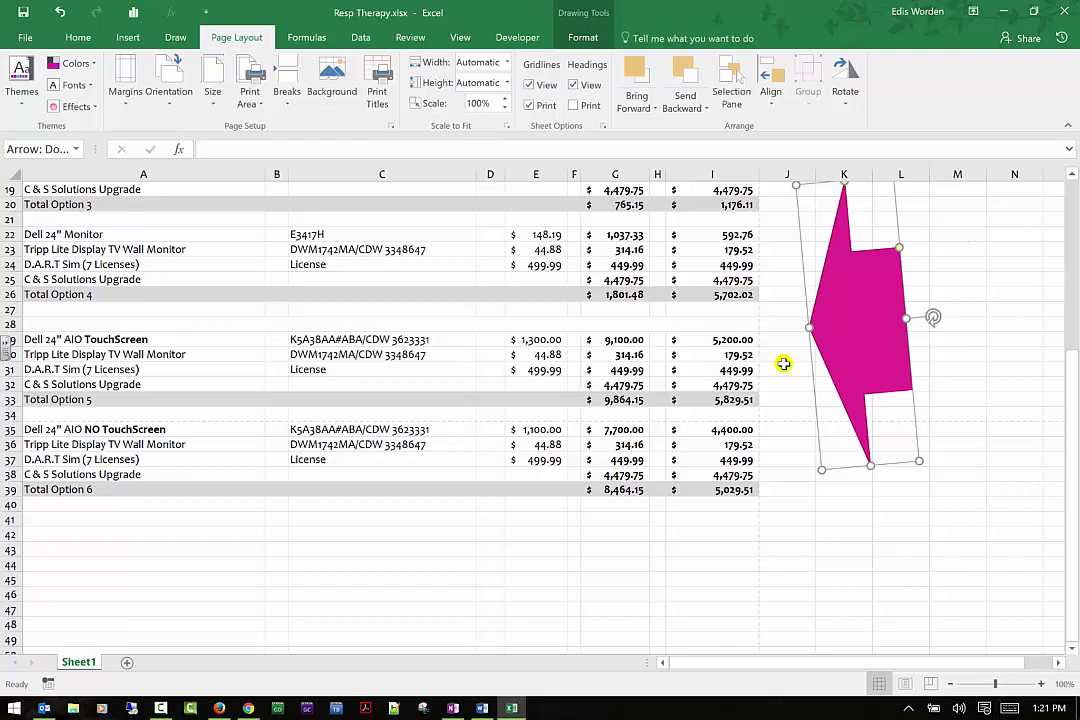
pyautogui.click(1000, 399)
pyautogui.click(729, 78)
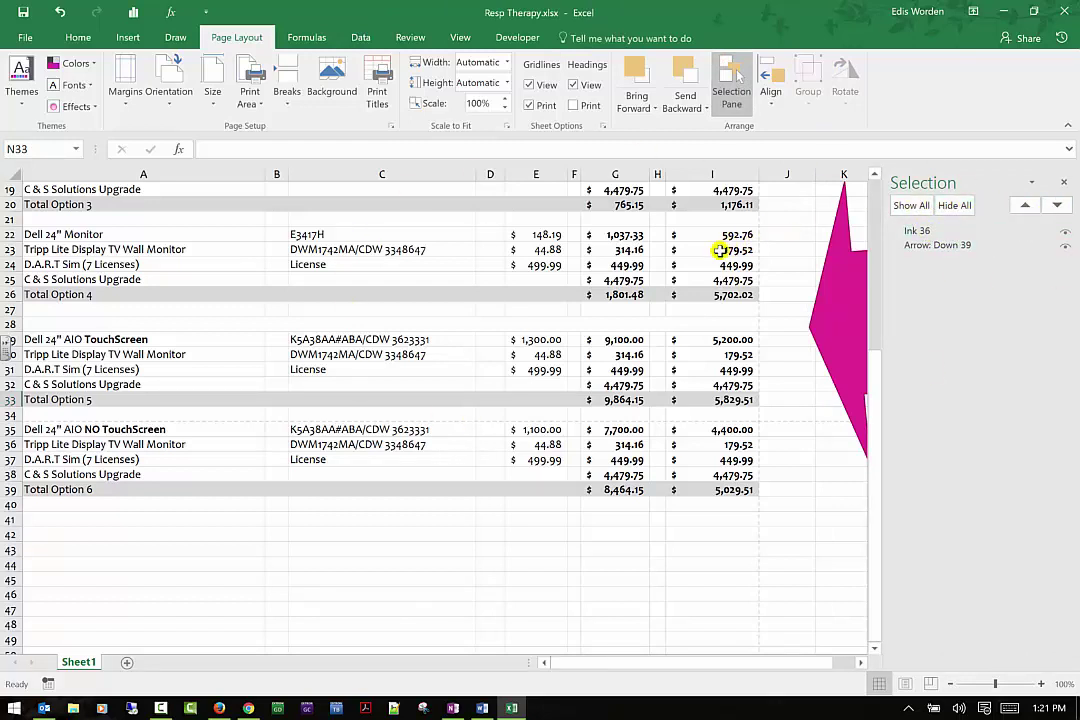
# Select Arrow: Down 39 in the Selection pane, hide all shapes, show them again, and close the pane.
pyautogui.click(912, 231)
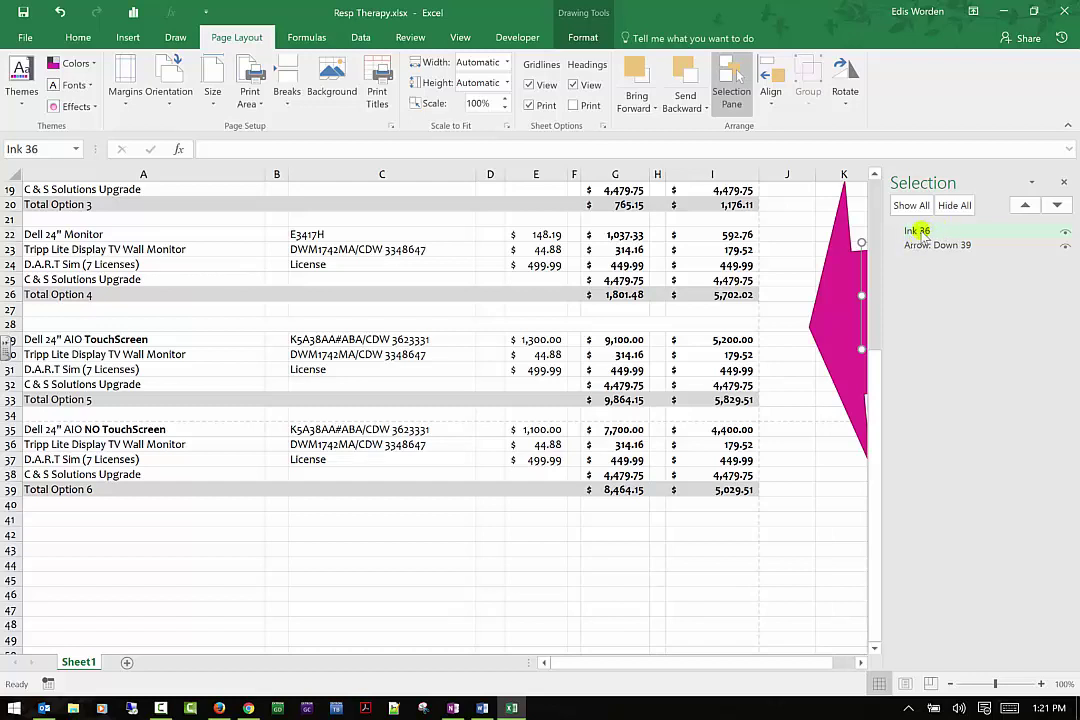
pyautogui.keyDown('ctrl'); pyautogui.click(938, 247); pyautogui.keyUp('ctrl')
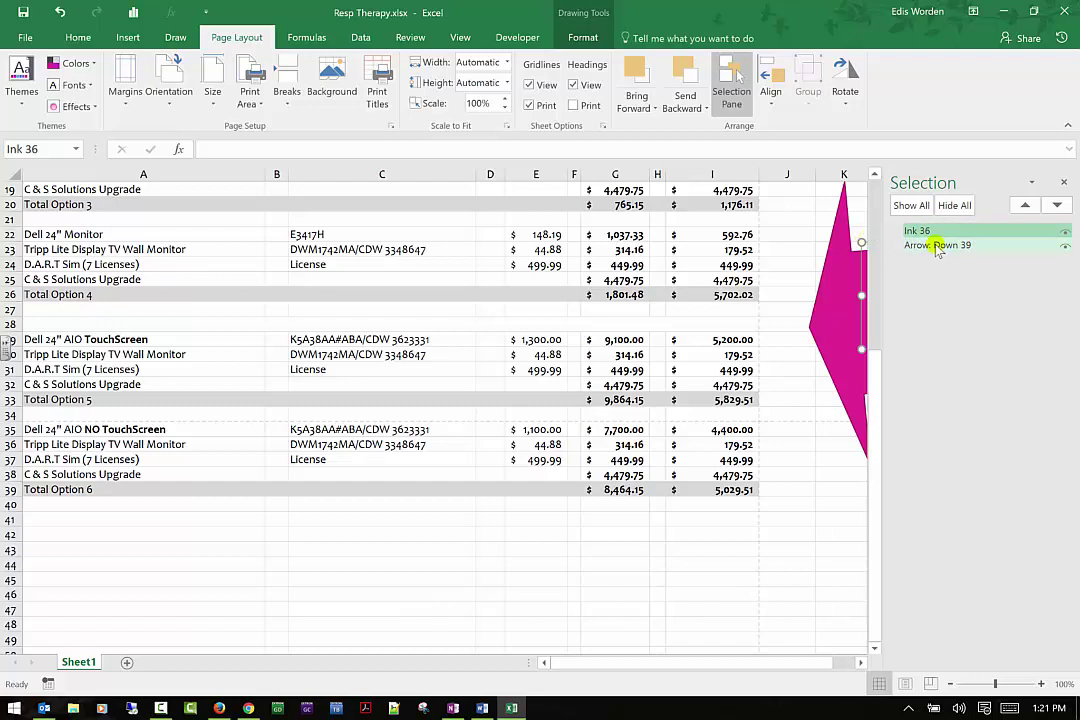
pyautogui.click(926, 248)
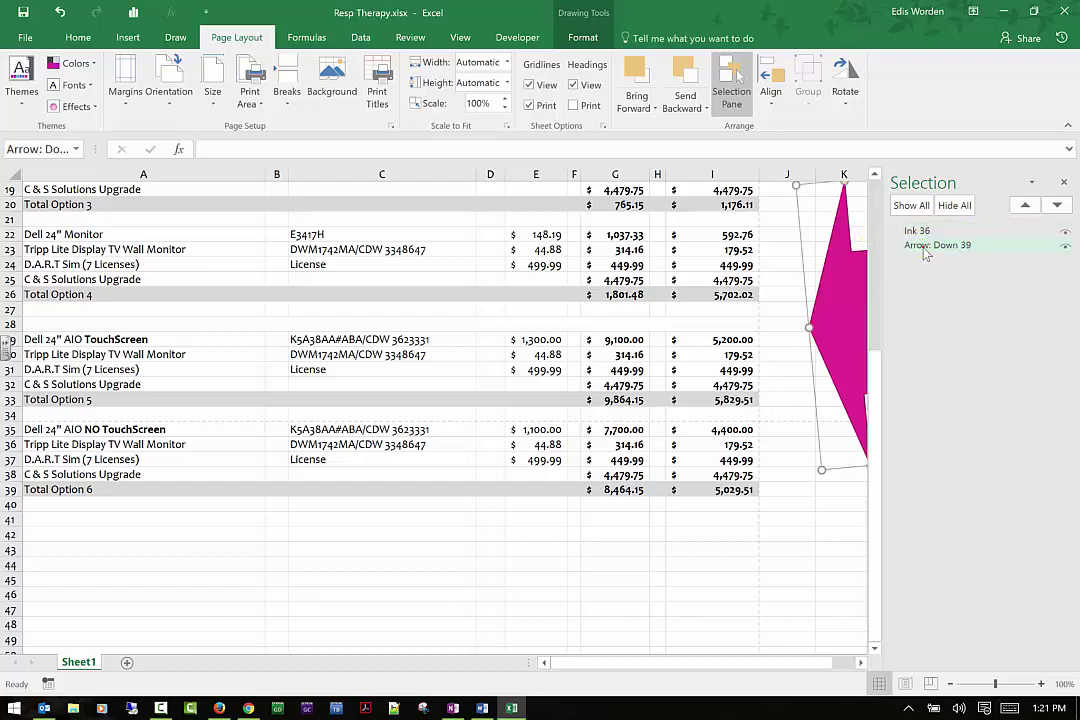
pyautogui.click(954, 206)
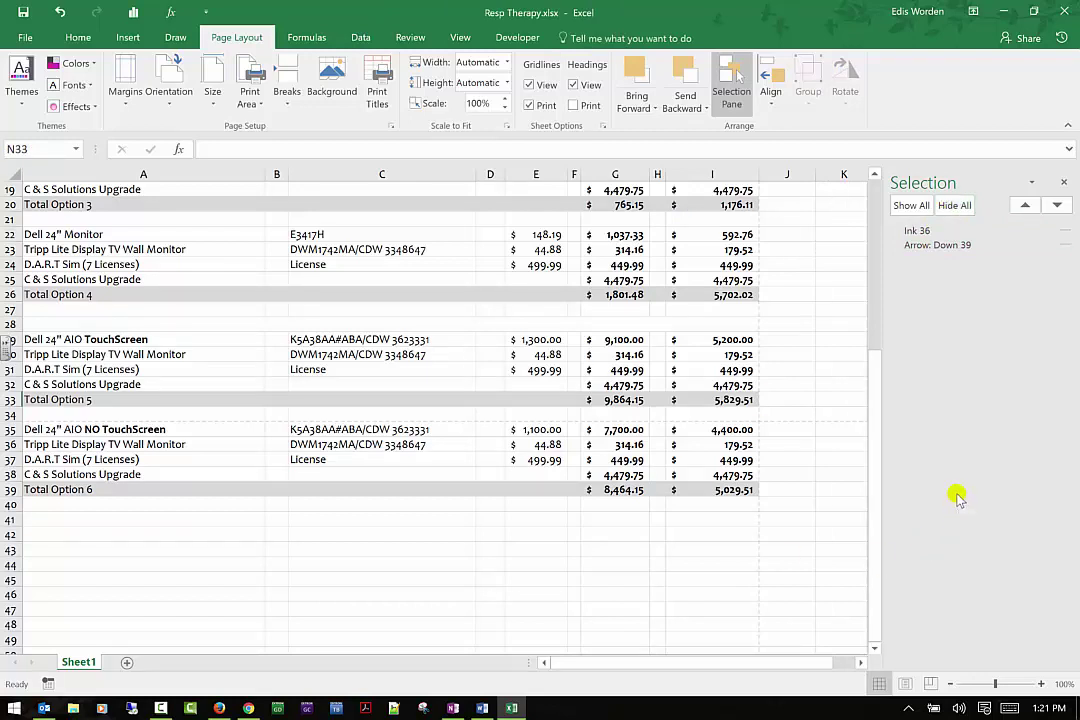
pyautogui.click(914, 208)
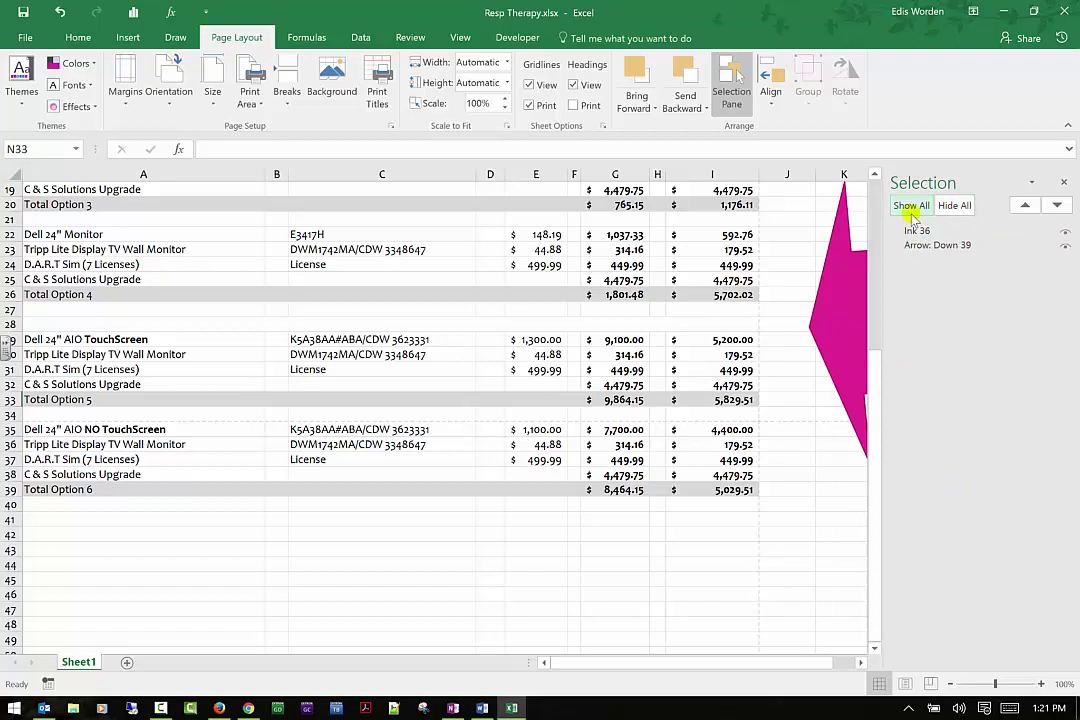
pyautogui.click(1063, 182)
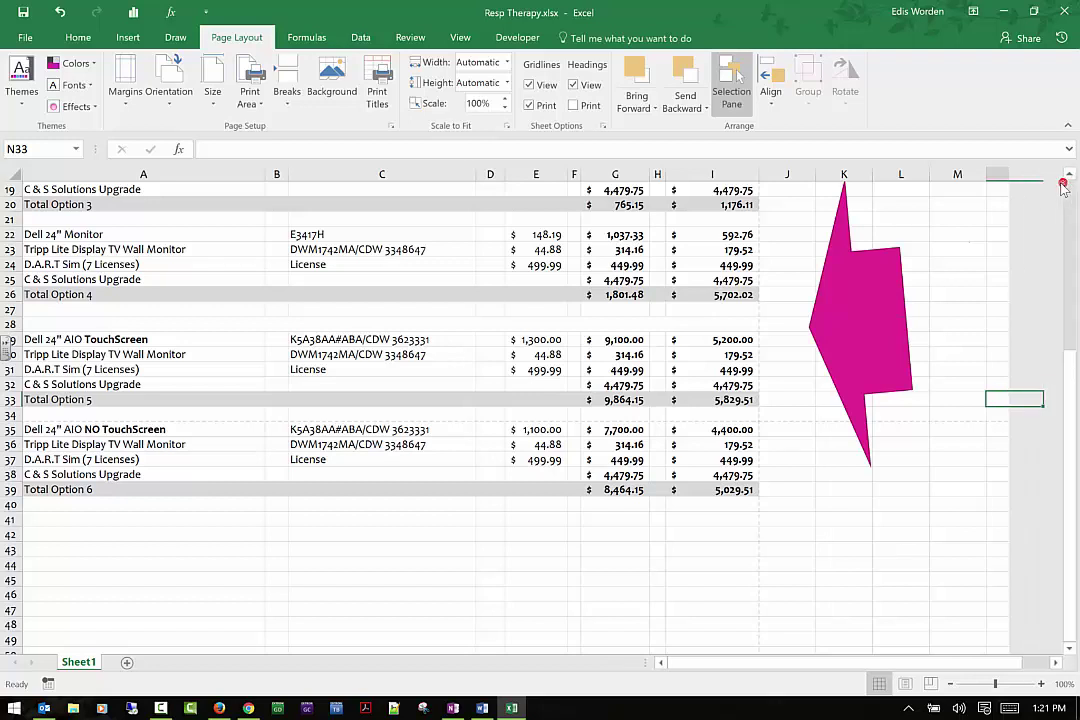
pyautogui.click(858, 338)
pyautogui.click(776, 104)
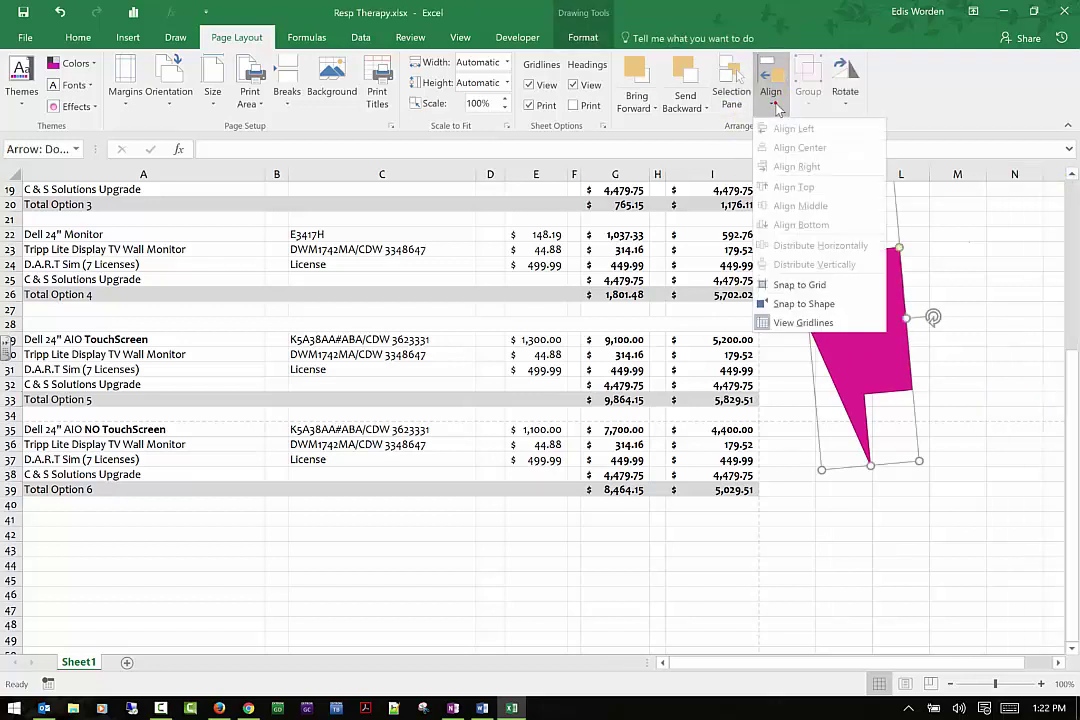
pyautogui.click(785, 284)
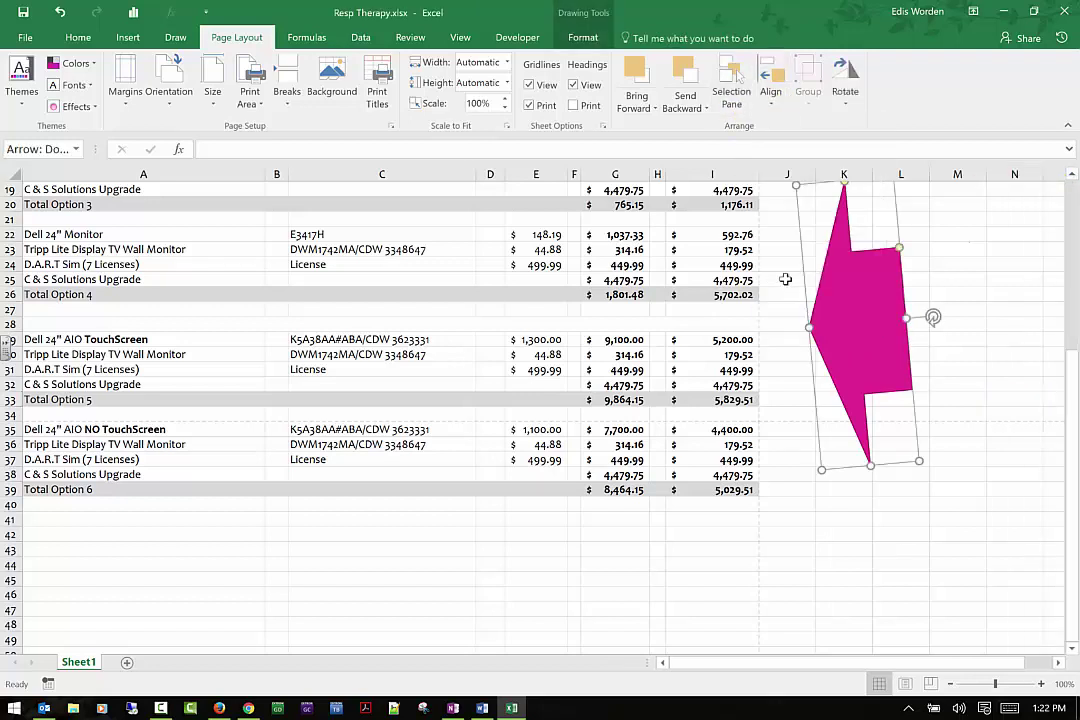
pyautogui.click(779, 112)
pyautogui.click(813, 299)
pyautogui.click(780, 93)
pyautogui.click(800, 284)
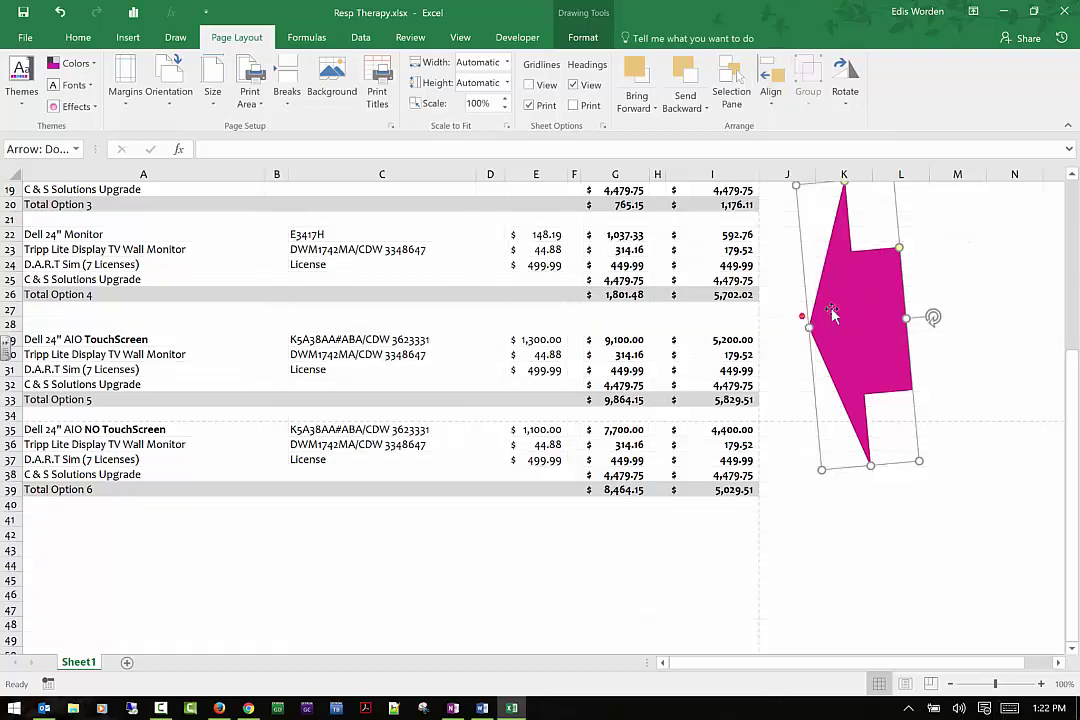
pyautogui.click(774, 102)
pyautogui.click(803, 322)
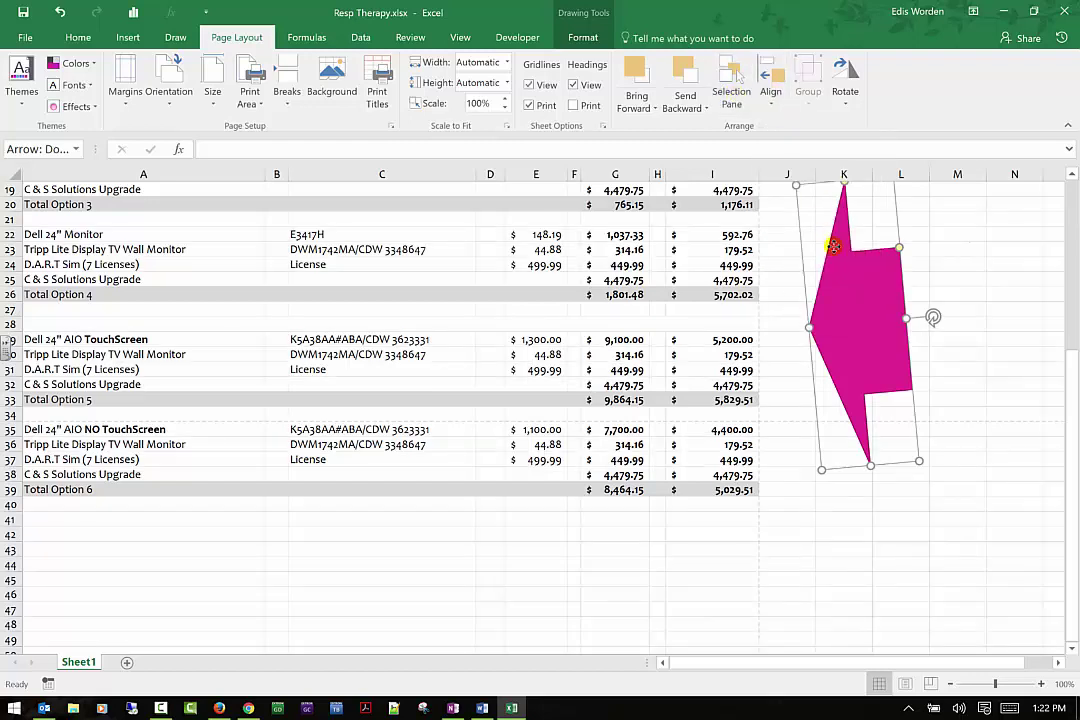
pyautogui.click(758, 262)
pyautogui.click(770, 93)
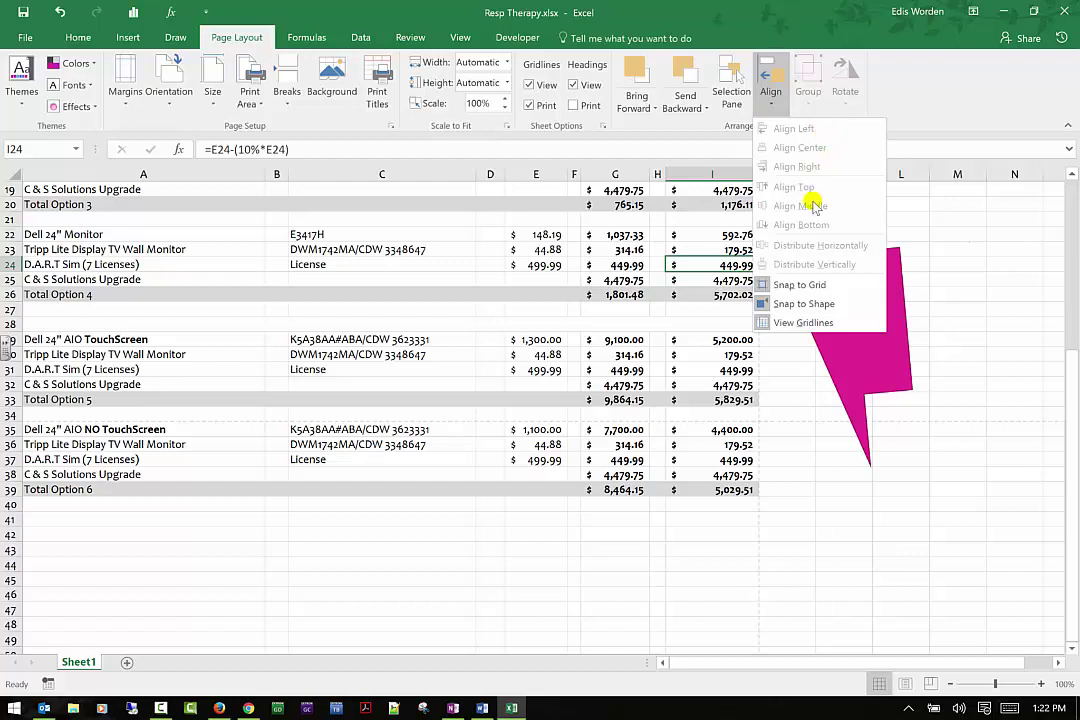
pyautogui.click(113, 340)
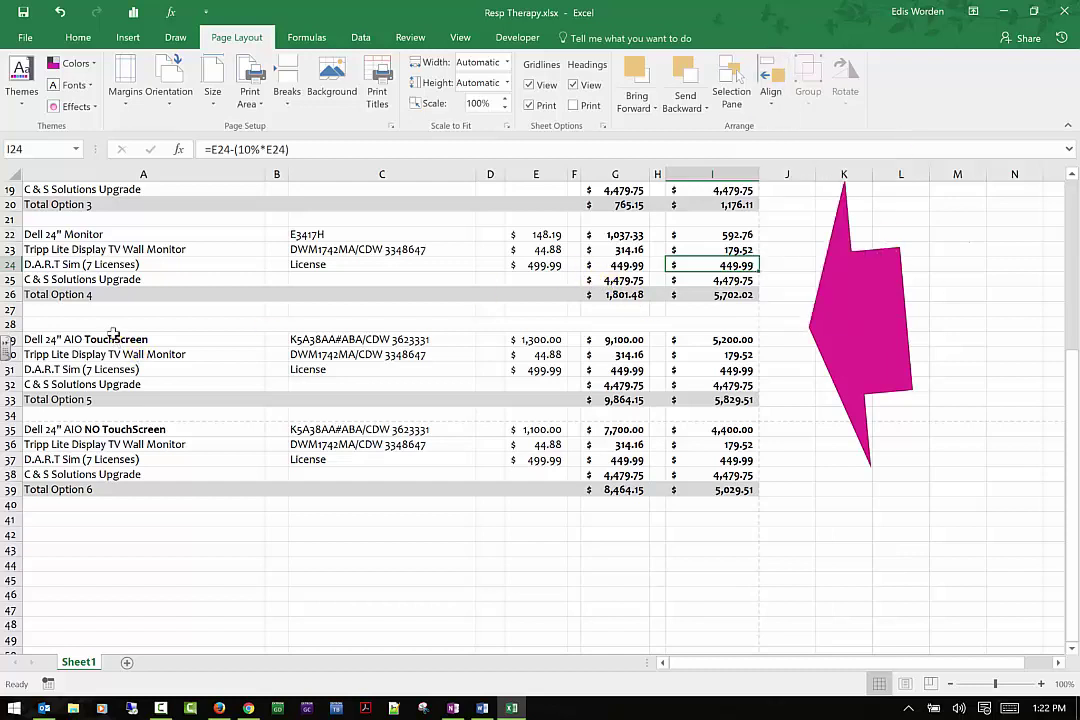
pyautogui.click(113, 340)
pyautogui.click(768, 90)
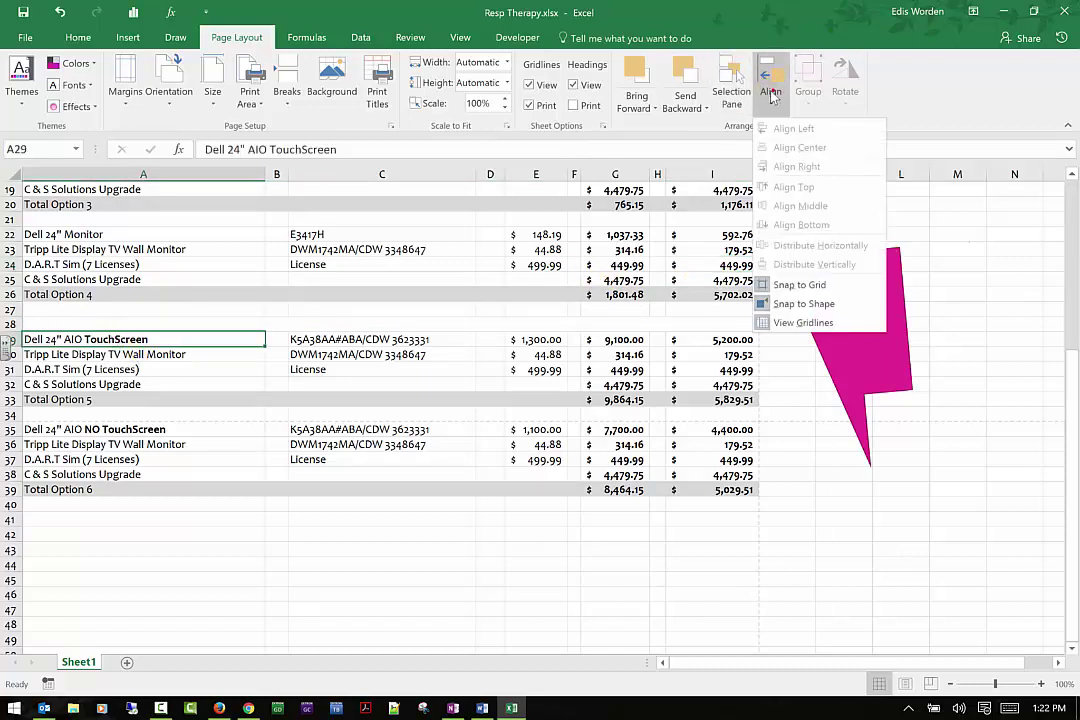
pyautogui.click(716, 558)
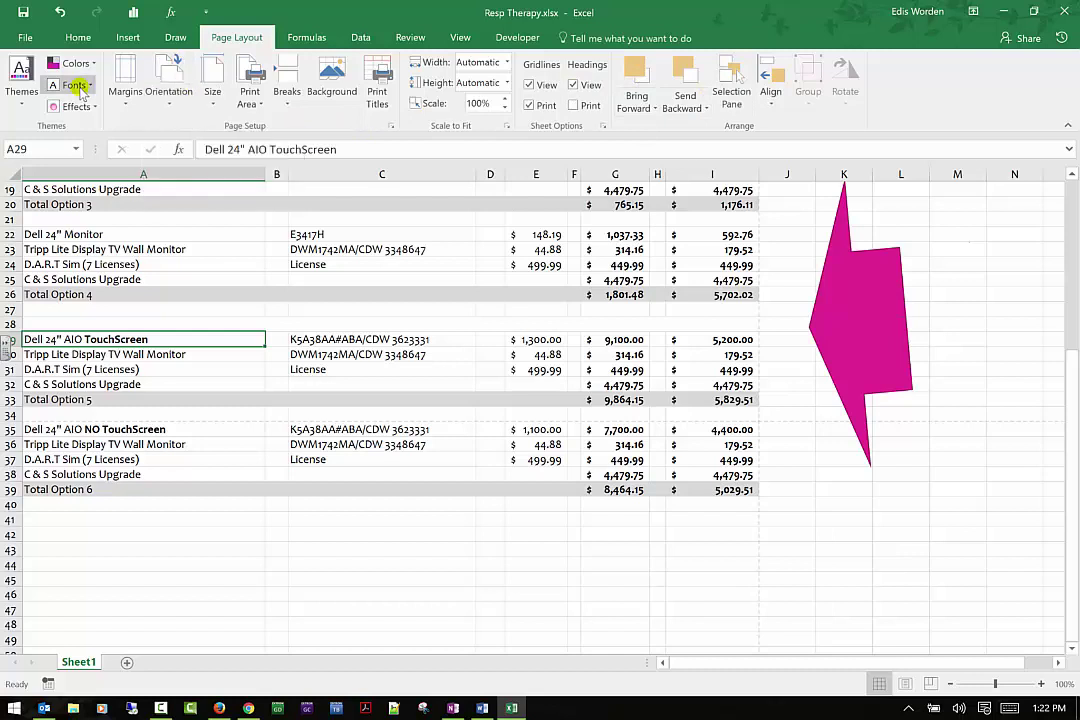
# Draw an Isosceles Triangle from Recently Used Shapes in columns M–O below the arrow.
pyautogui.click(175, 38)
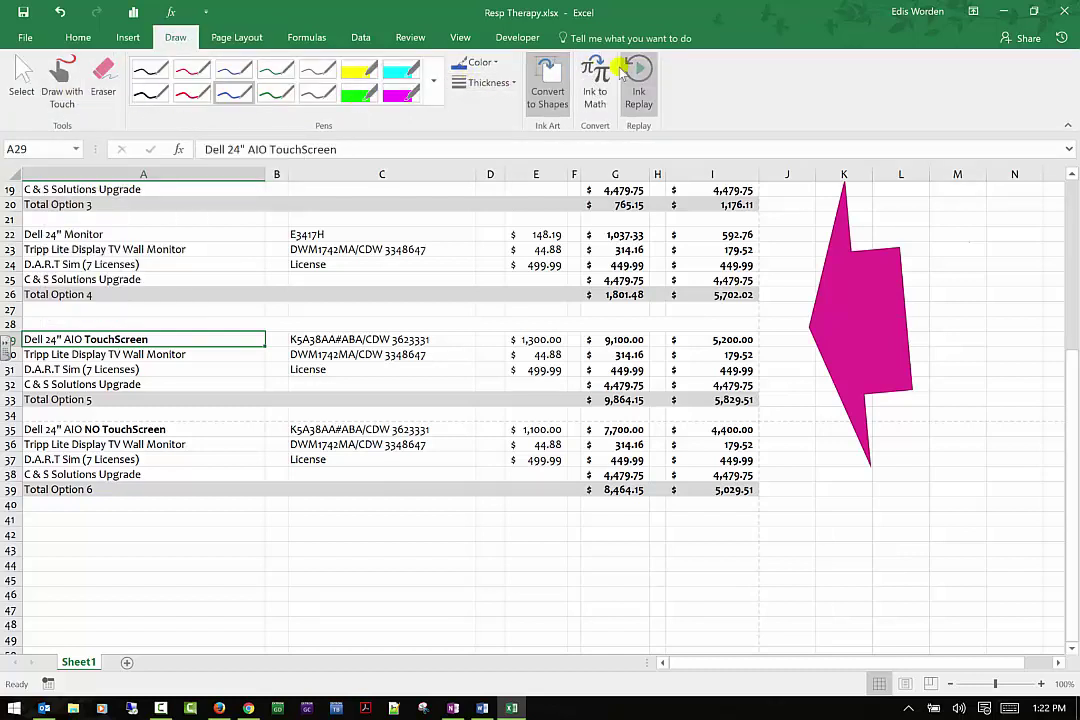
pyautogui.click(136, 44)
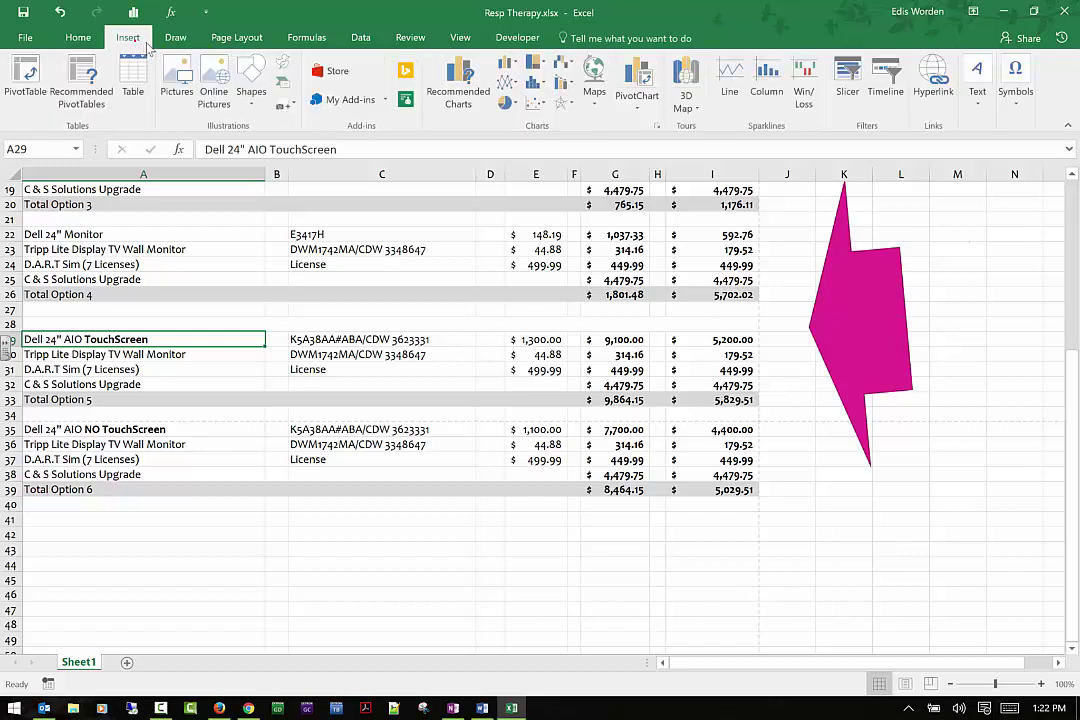
pyautogui.click(251, 82)
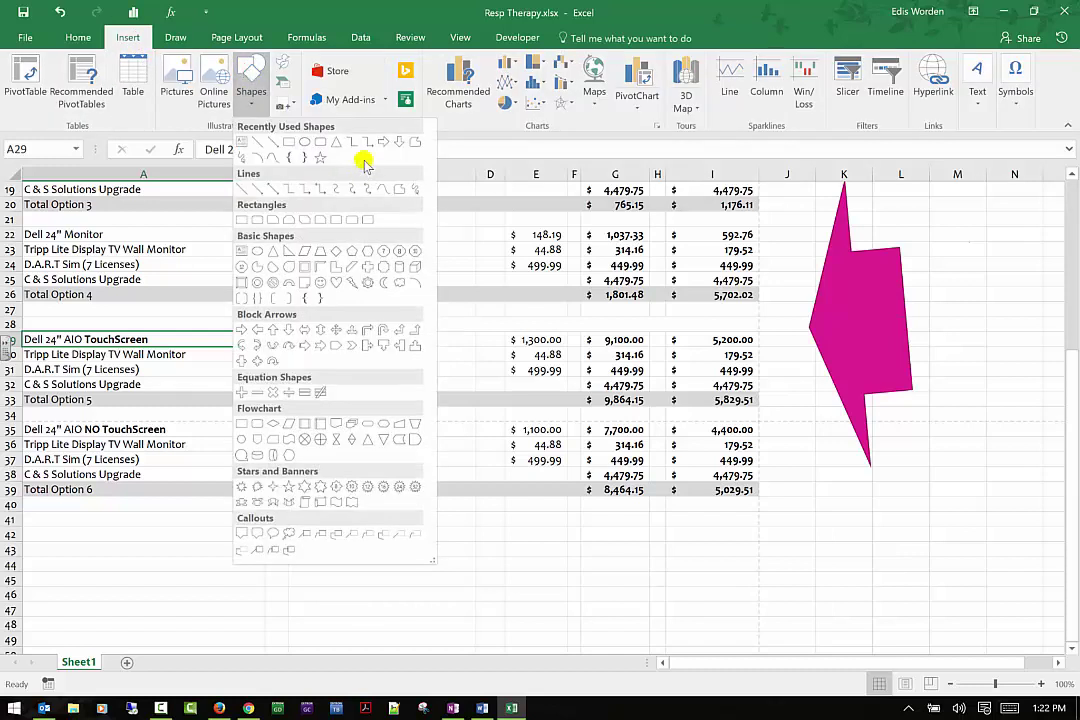
pyautogui.click(288, 141)
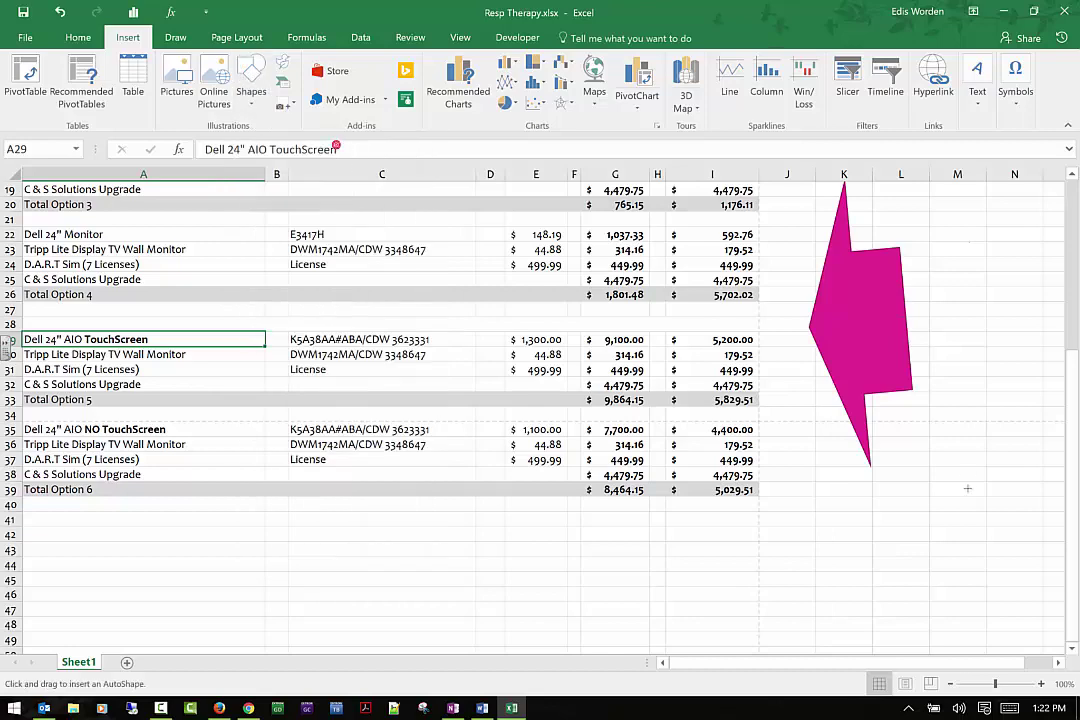
pyautogui.moveTo(917, 449); pyautogui.dragTo(1061, 582)
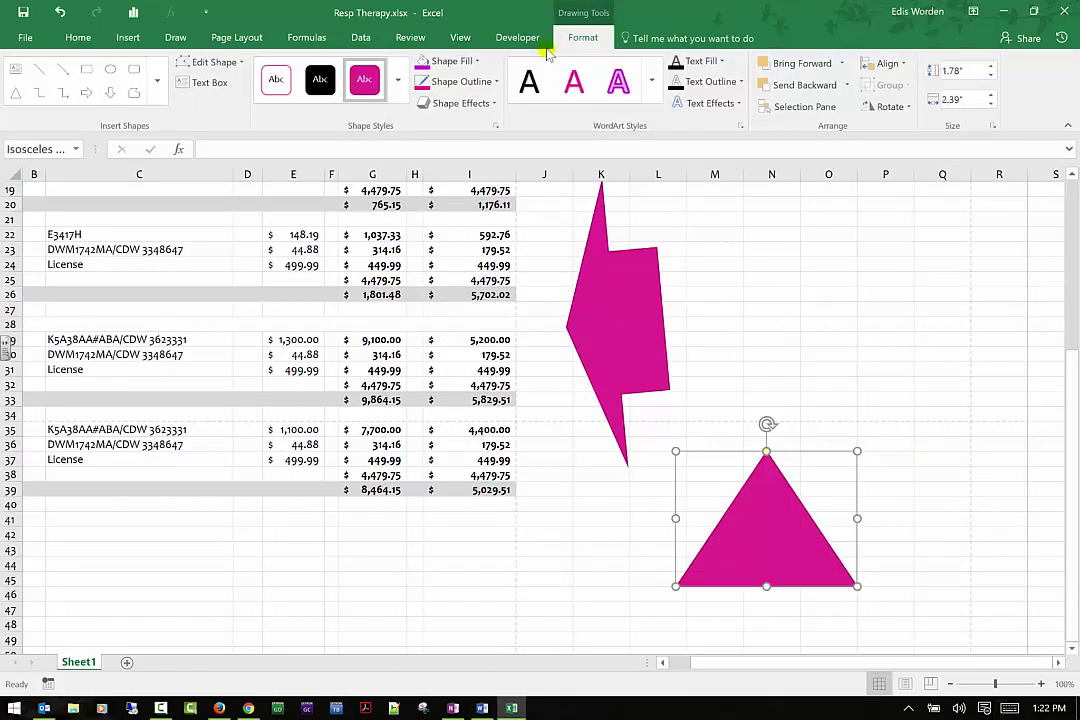
pyautogui.click(793, 268)
# Place the triangle over the arrow's lower half, select both shapes, and bring up the Group choices.
pyautogui.click(242, 37)
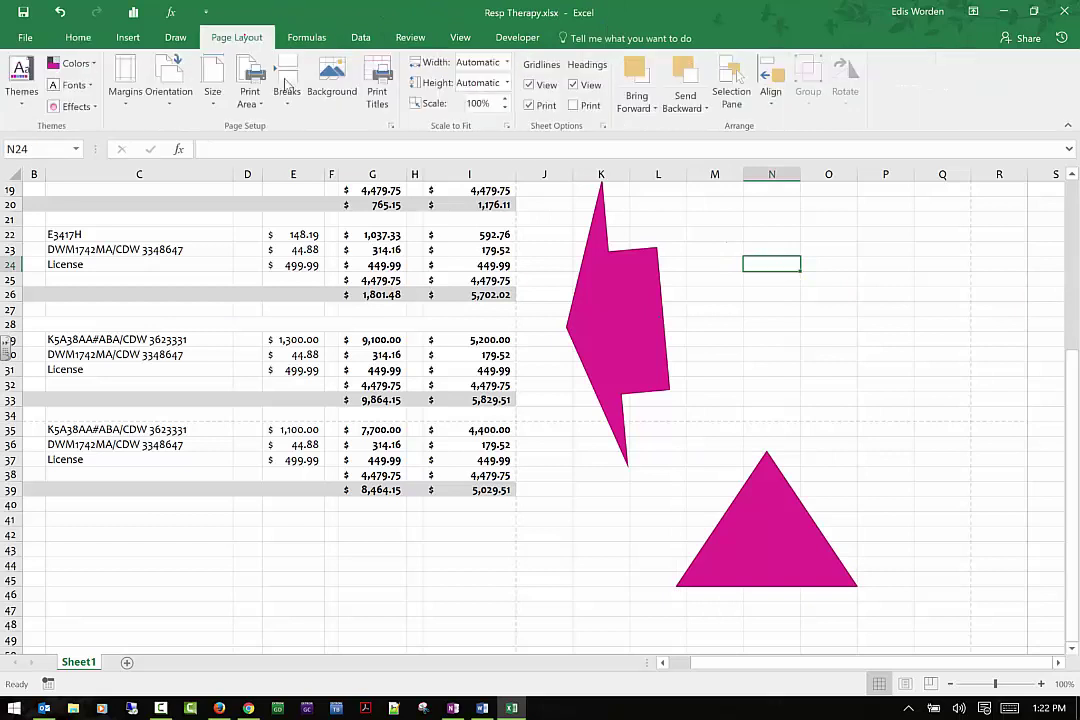
pyautogui.moveTo(786, 500); pyautogui.dragTo(717, 340)
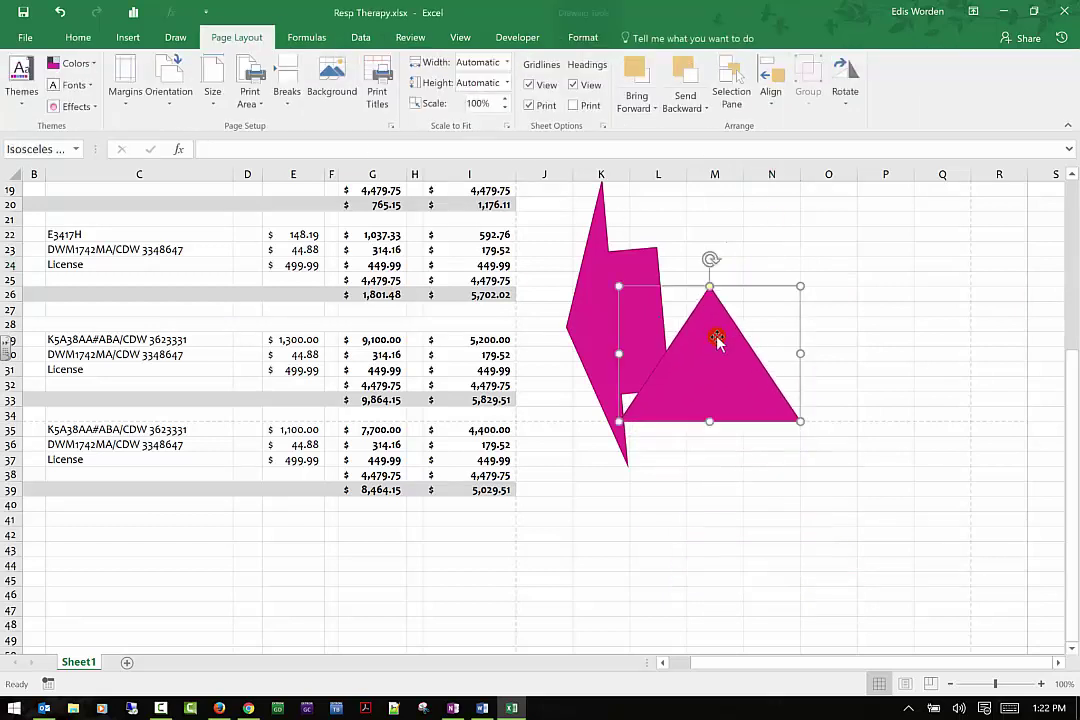
pyautogui.keyDown('shift'); pyautogui.click(626, 247); pyautogui.keyUp('shift')
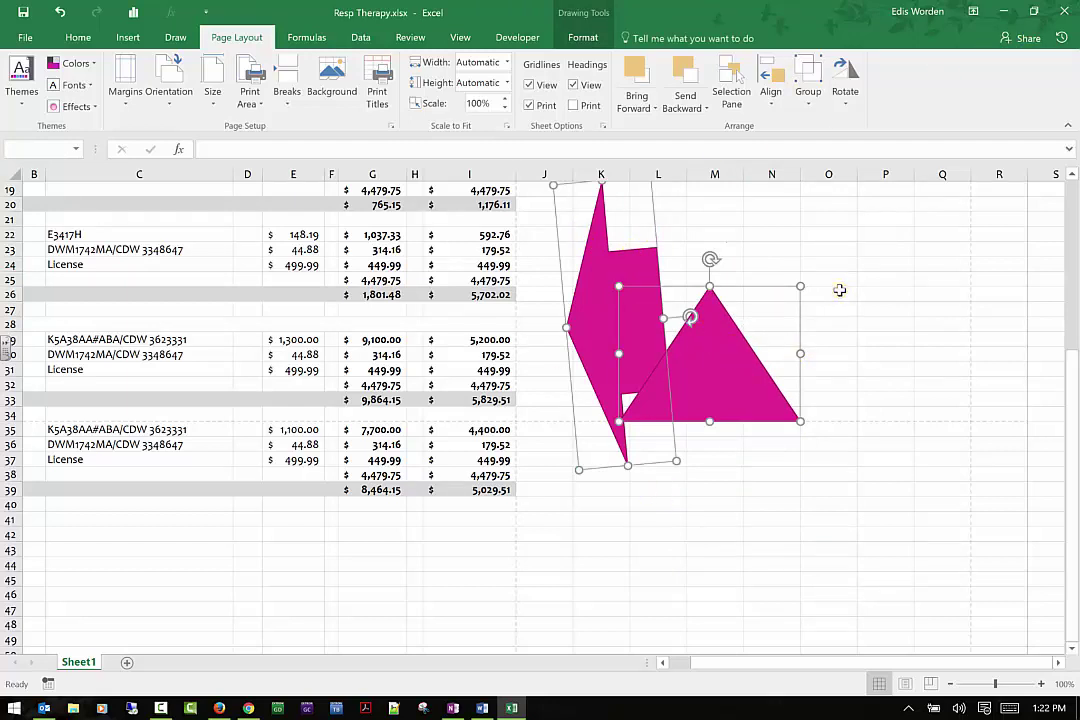
pyautogui.click(828, 295)
pyautogui.click(716, 400)
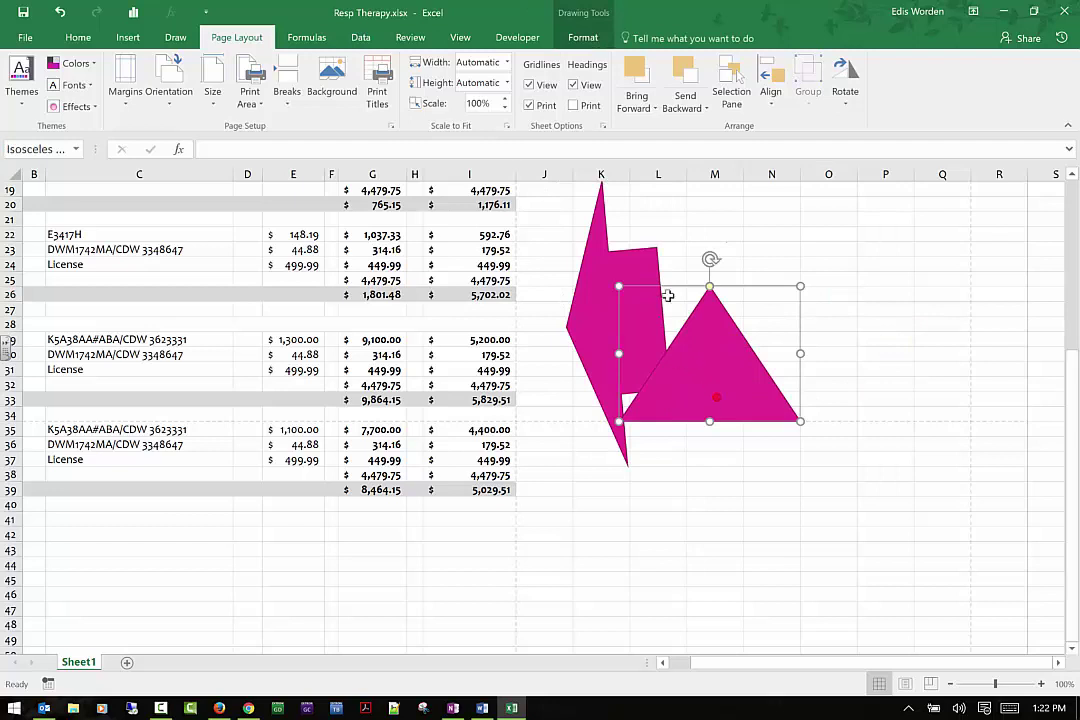
pyautogui.keyDown('shift'); pyautogui.click(590, 257); pyautogui.keyUp('shift')
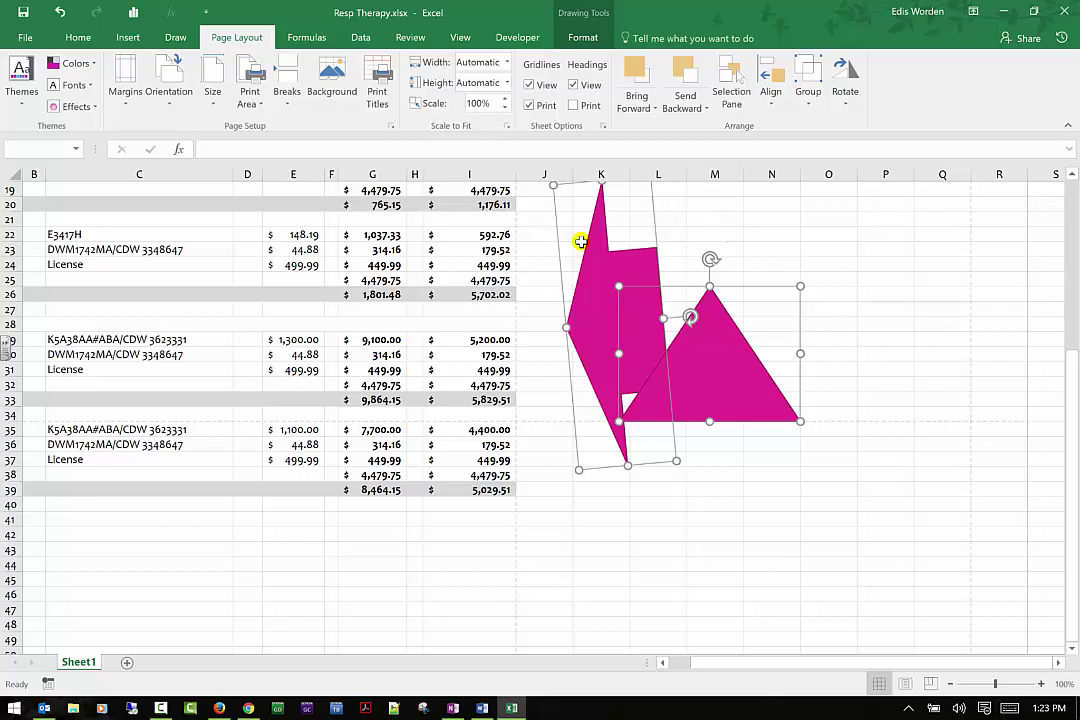
pyautogui.click(810, 108)
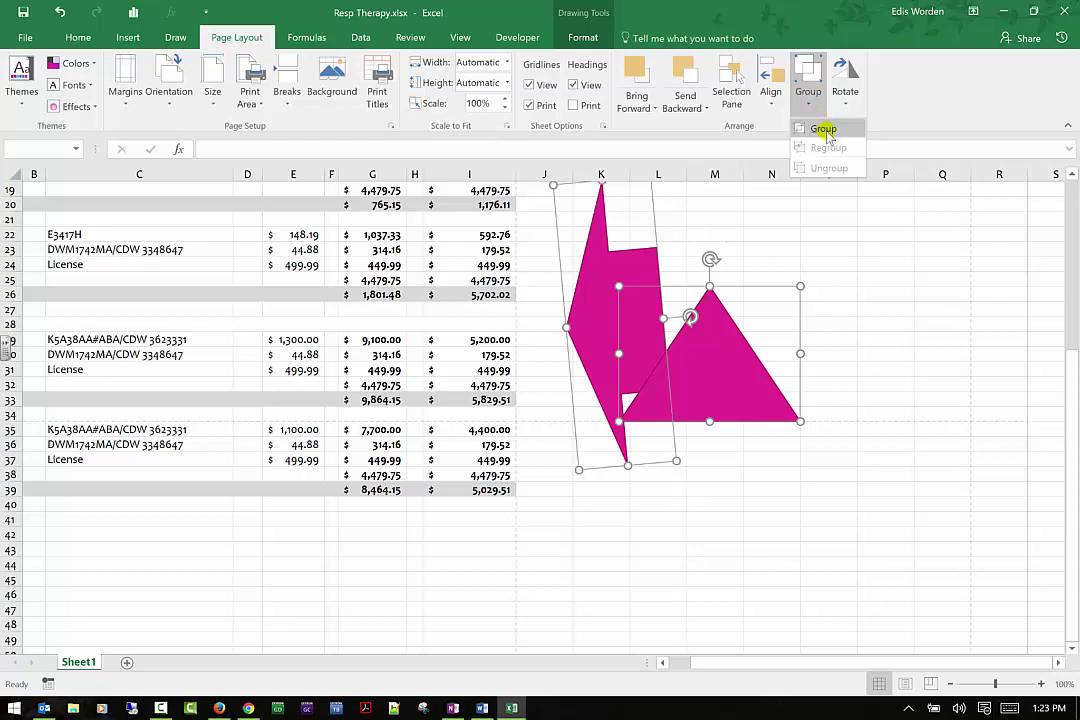
# Group the arrow and triangle into Group 41 and drag the group as a single object.
pyautogui.click(826, 133)
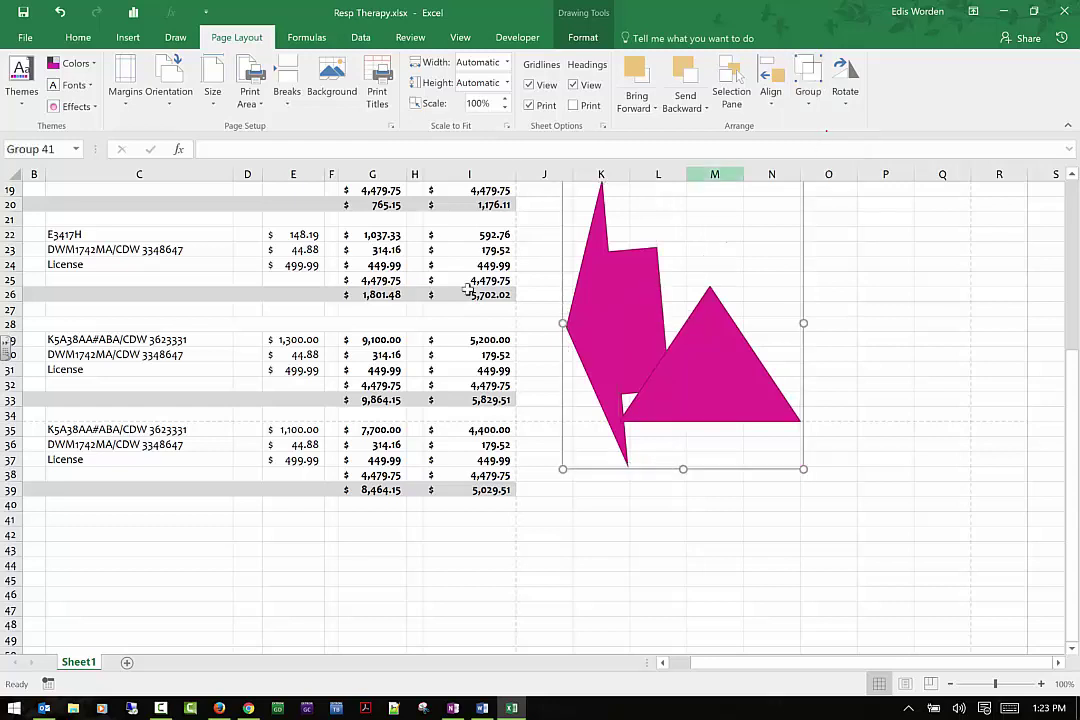
pyautogui.scroll(1, 800, 443)
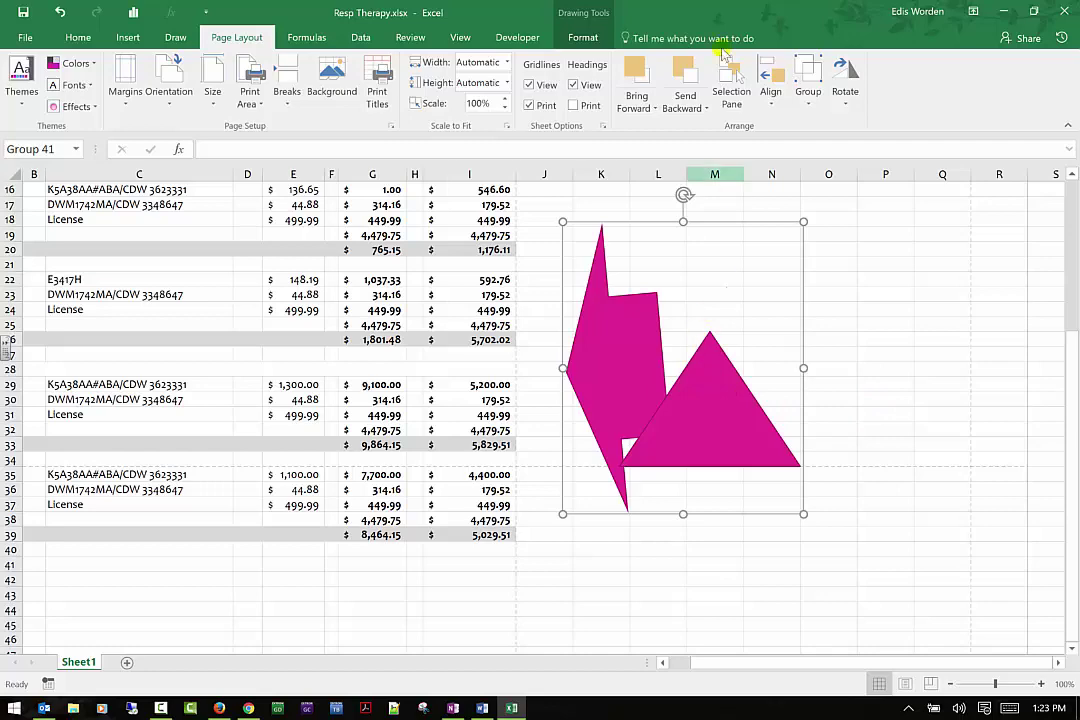
pyautogui.moveTo(737, 224); pyautogui.dragTo(878, 444)
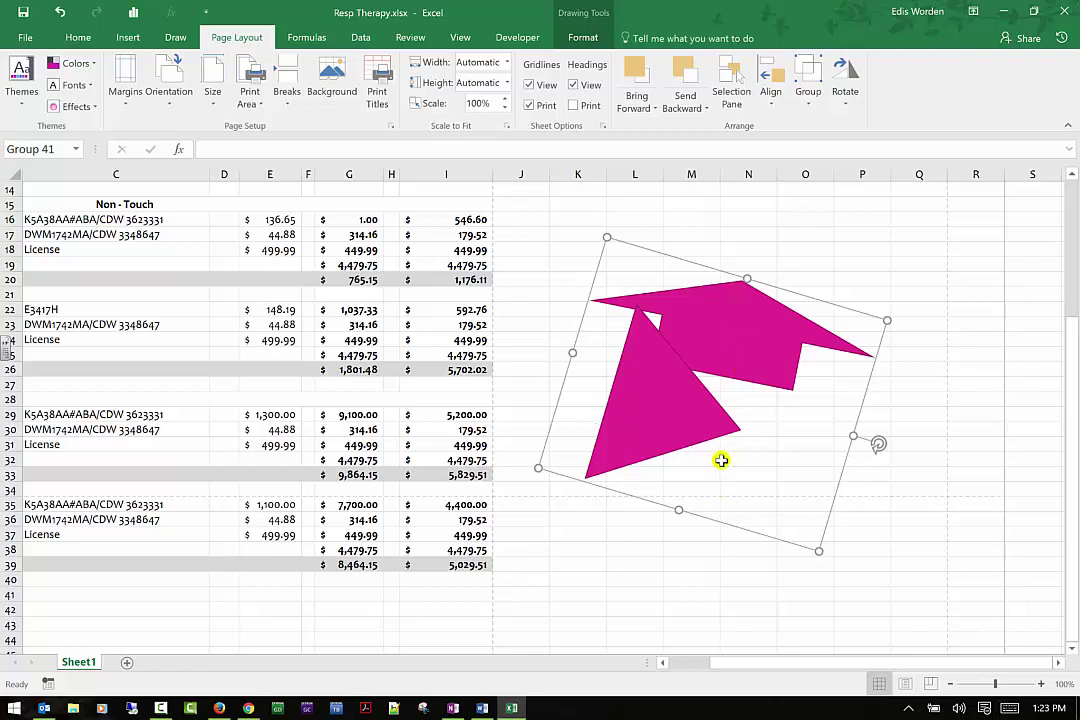
# Ungroup the arrow and triangle and nudge each shape slightly apart.
pyautogui.click(808, 105)
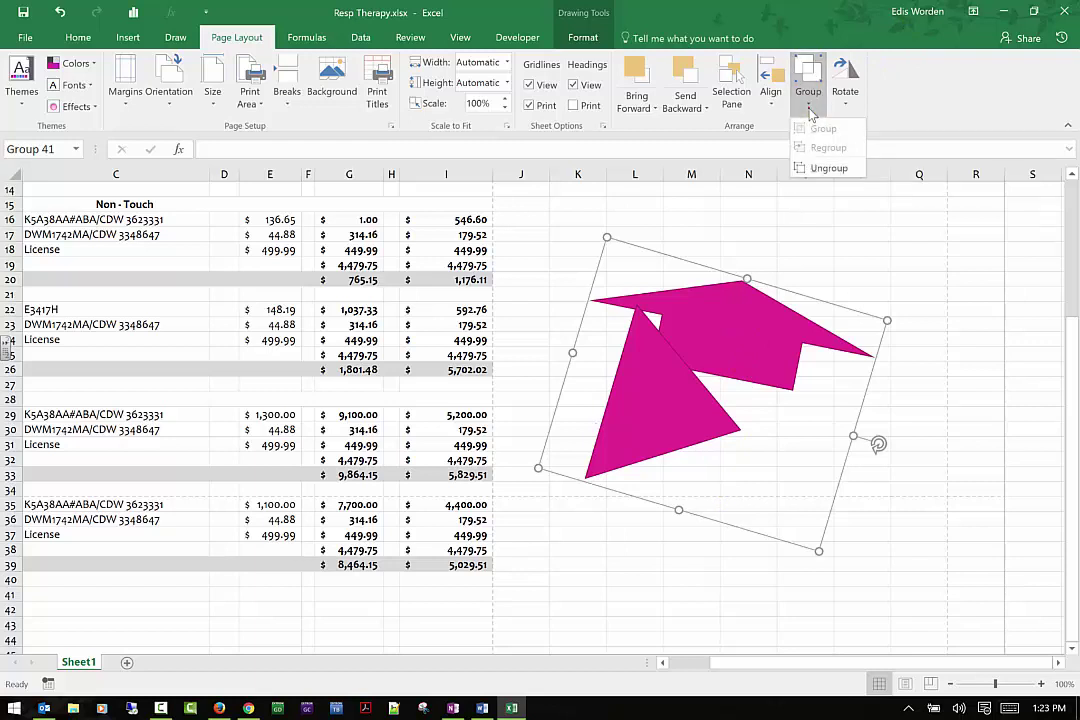
pyautogui.click(812, 168)
pyautogui.click(968, 440)
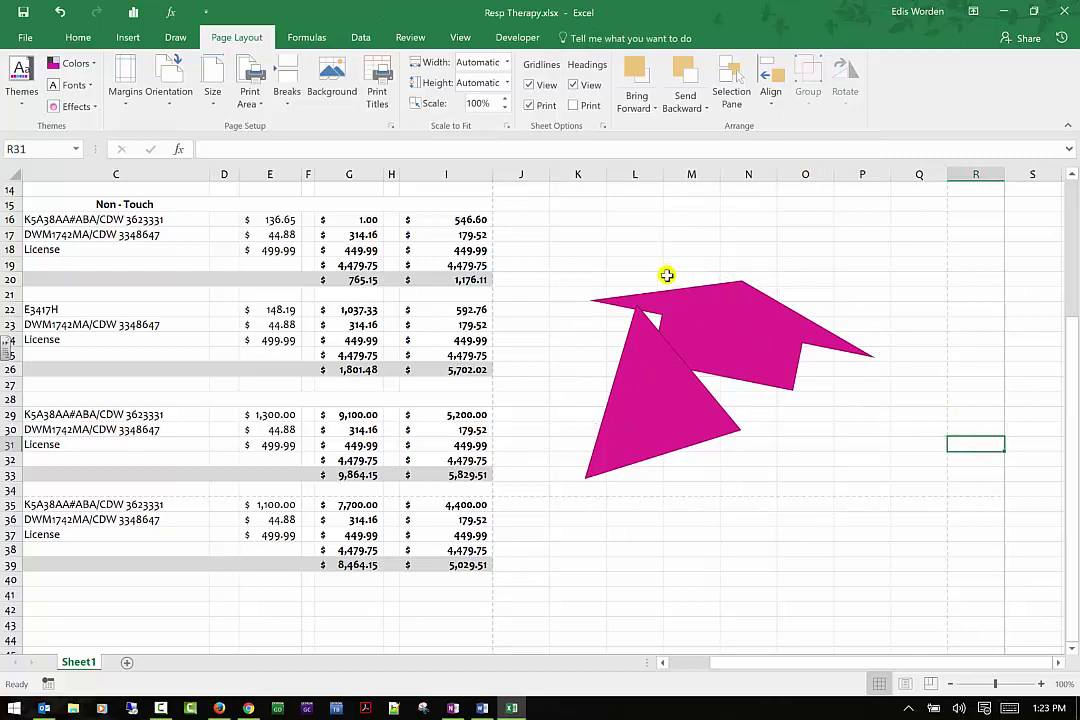
pyautogui.moveTo(701, 313); pyautogui.dragTo(730, 292)
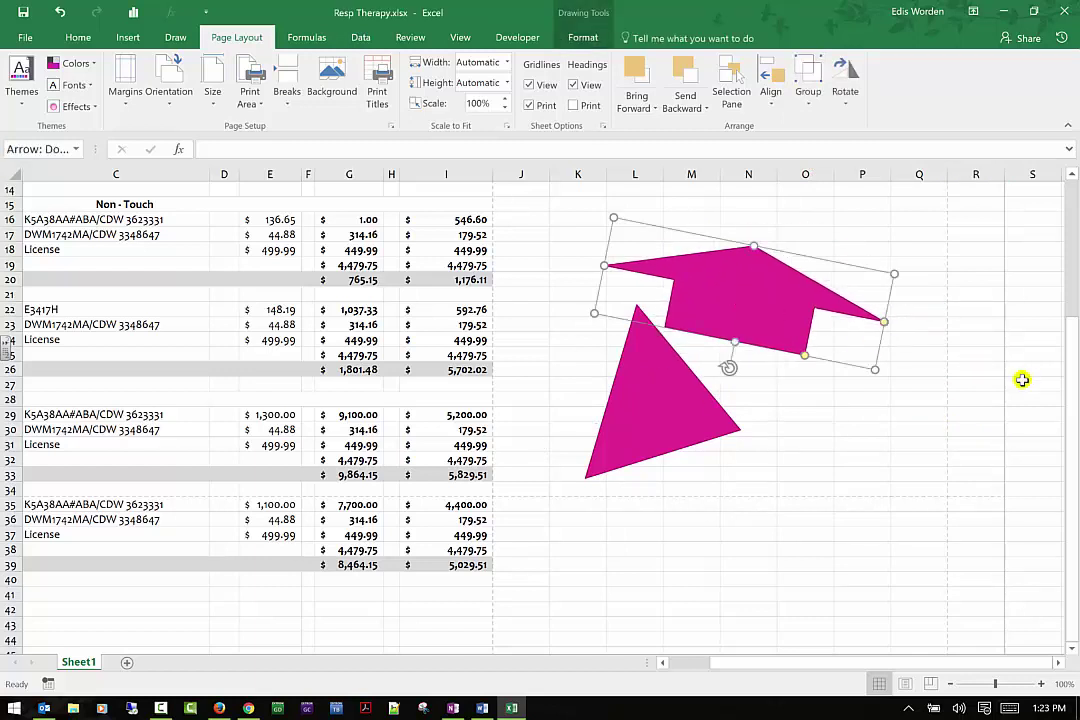
pyautogui.moveTo(685, 453); pyautogui.dragTo(706, 460)
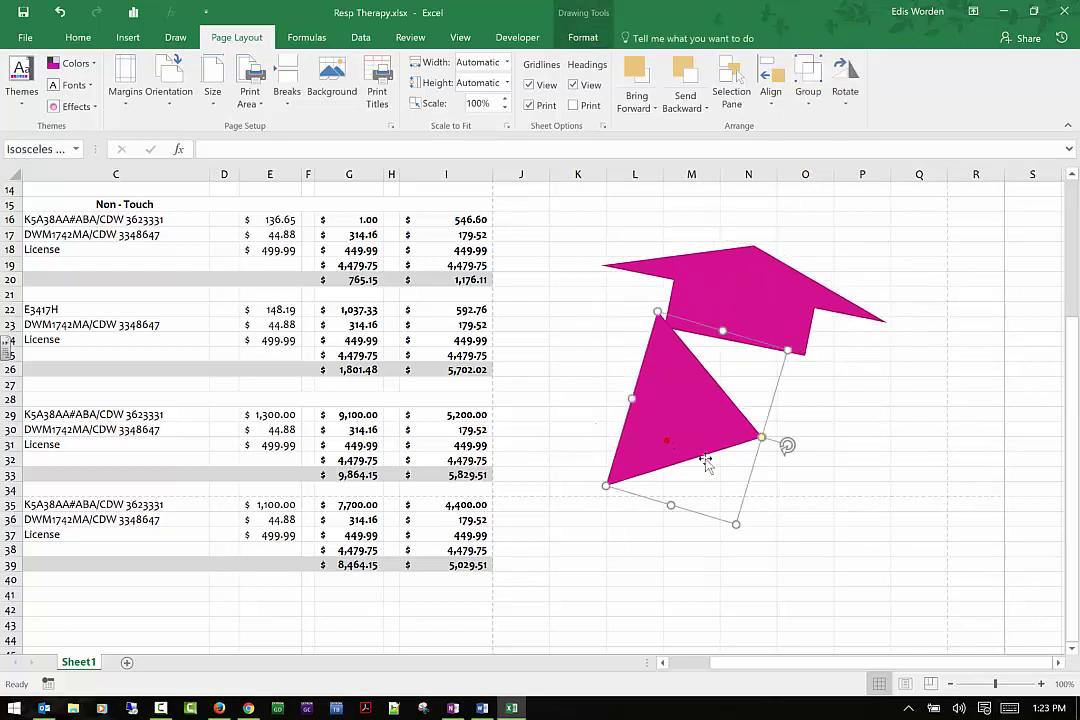
# Regroup the two shapes, then ungroup them again and shift them slightly.
pyautogui.click(806, 92)
pyautogui.click(833, 152)
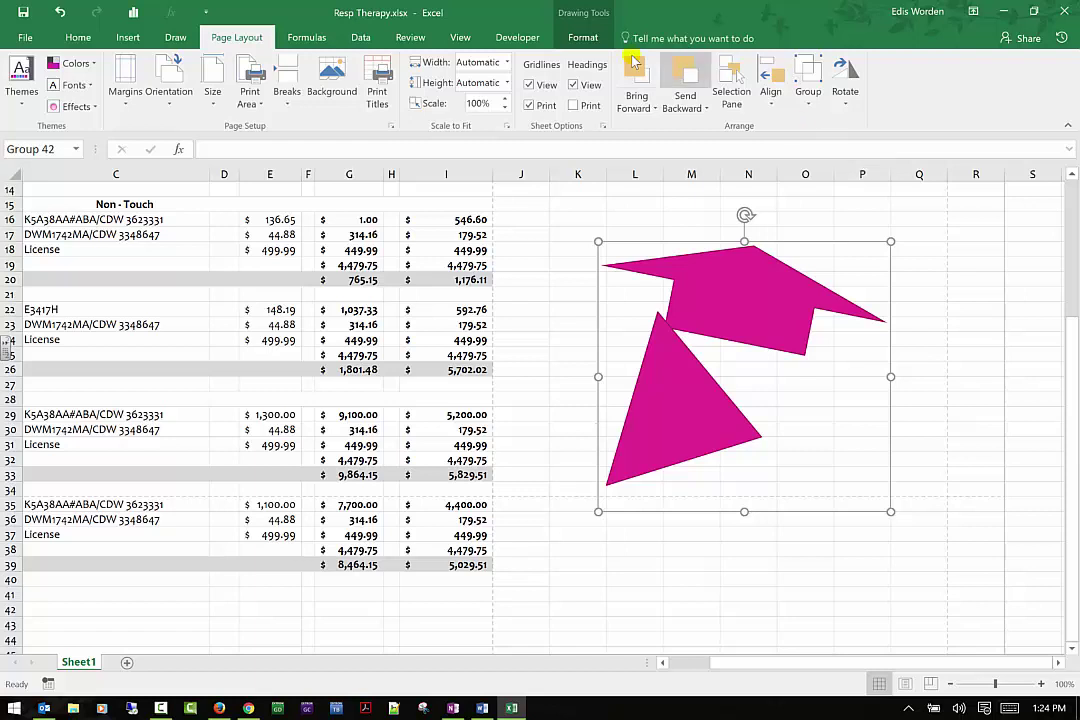
pyautogui.click(808, 92)
pyautogui.click(830, 168)
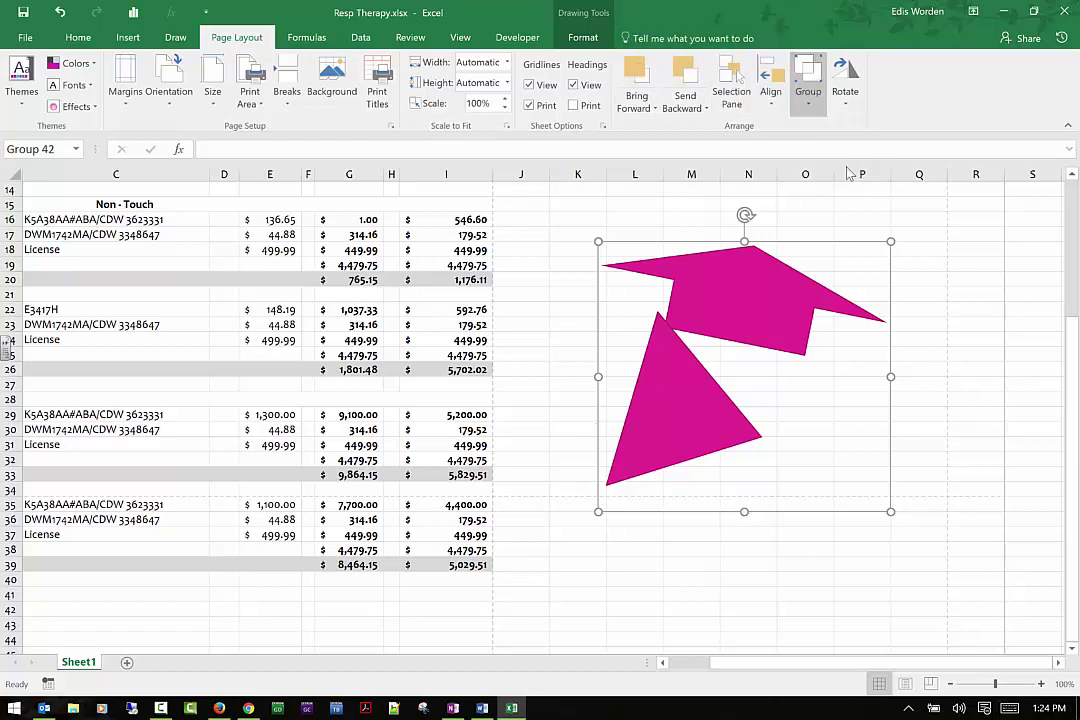
pyautogui.moveTo(704, 418)
pyautogui.mouseDown()
pyautogui.moveTo(724, 403)
pyautogui.moveTo(700, 418)
pyautogui.mouseUp()
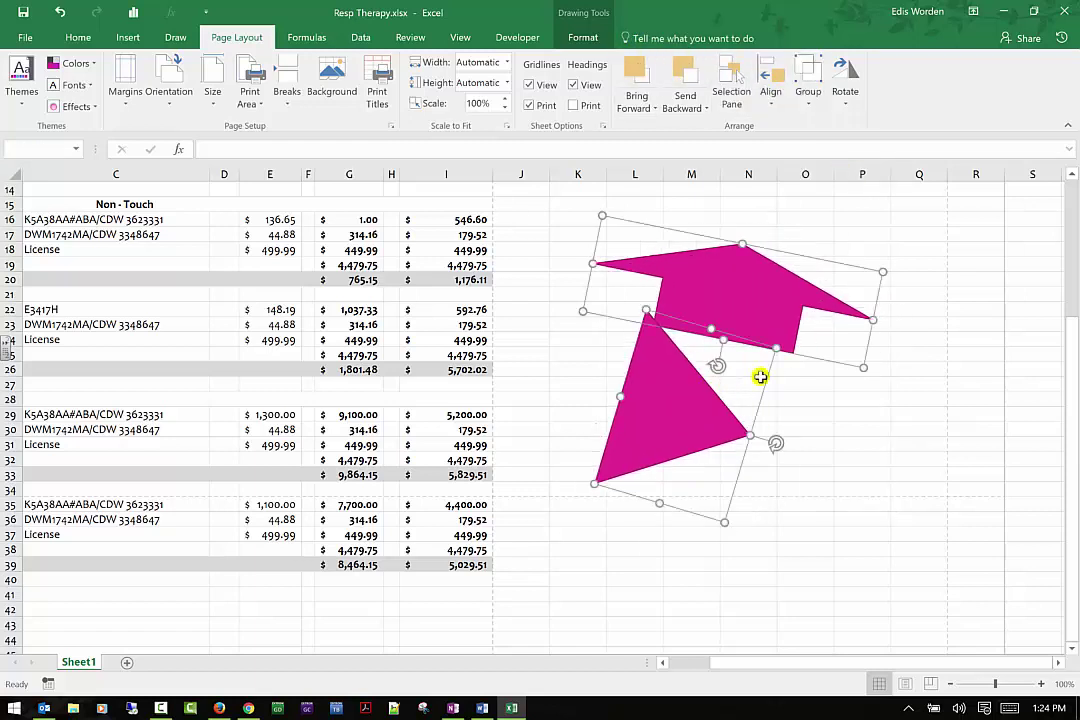
# Move the magenta arrow on its own and rotate it back upright.
pyautogui.click(817, 383)
pyautogui.moveTo(741, 255); pyautogui.dragTo(720, 268)
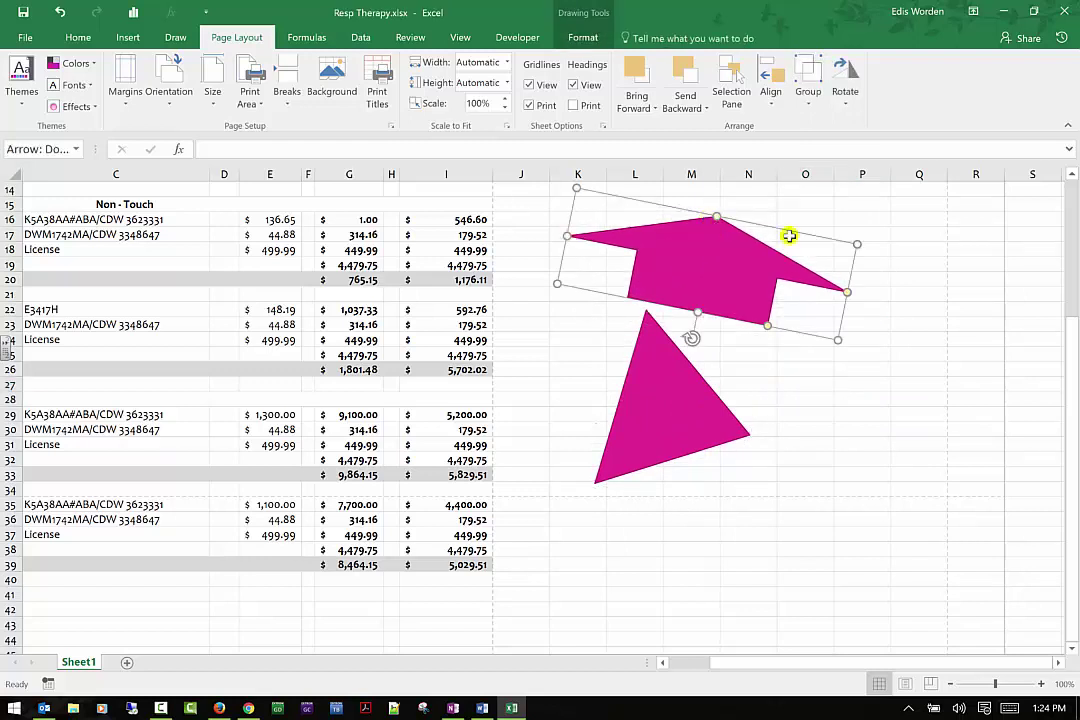
pyautogui.moveTo(690, 342); pyautogui.dragTo(697, 342)
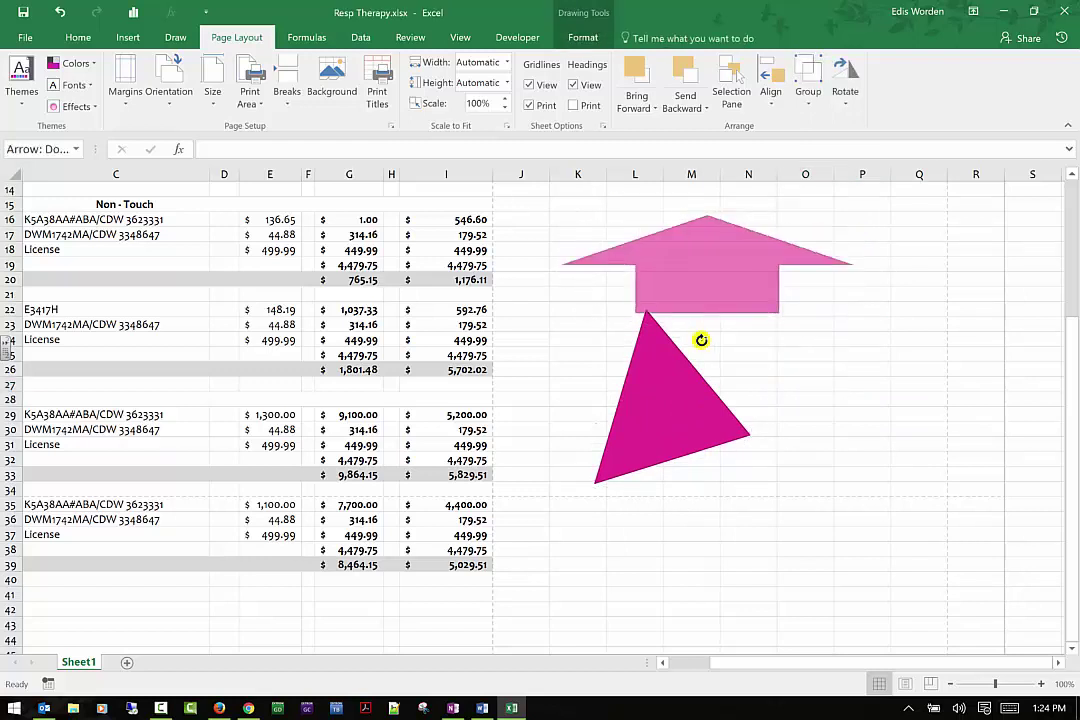
# Tilt the triangle toward the arrow and place it across the arrow's stem.
pyautogui.moveTo(661, 400); pyautogui.dragTo(722, 389)
pyautogui.moveTo(843, 447); pyautogui.dragTo(827, 475)
pyautogui.moveTo(674, 395); pyautogui.dragTo(689, 326)
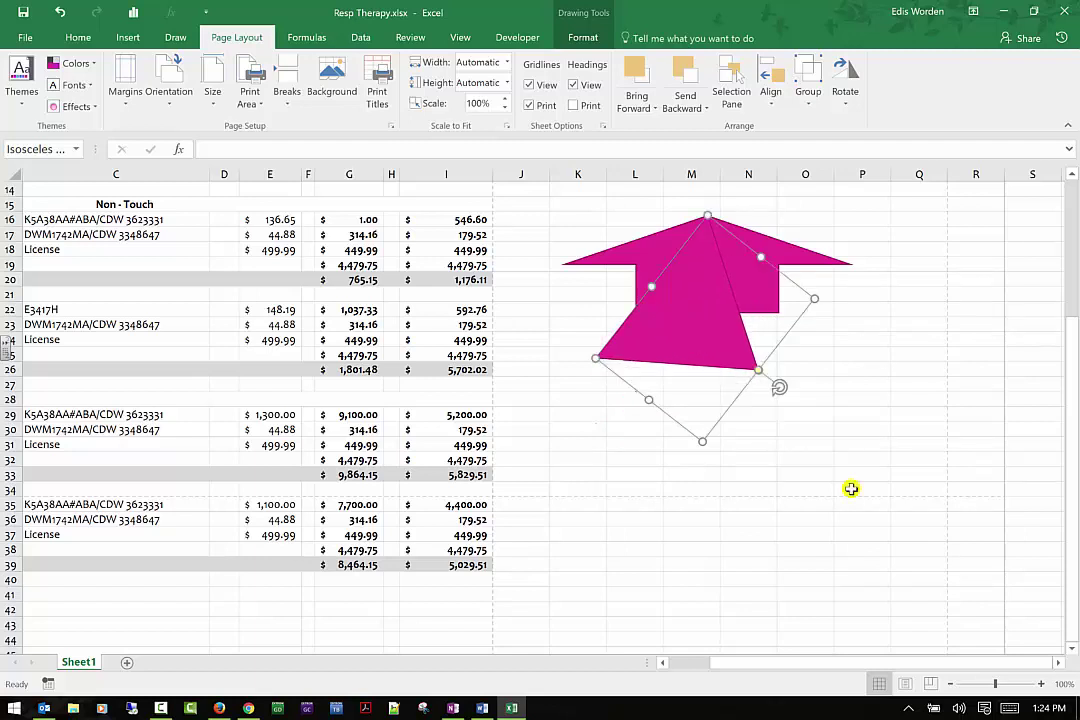
pyautogui.click(808, 95)
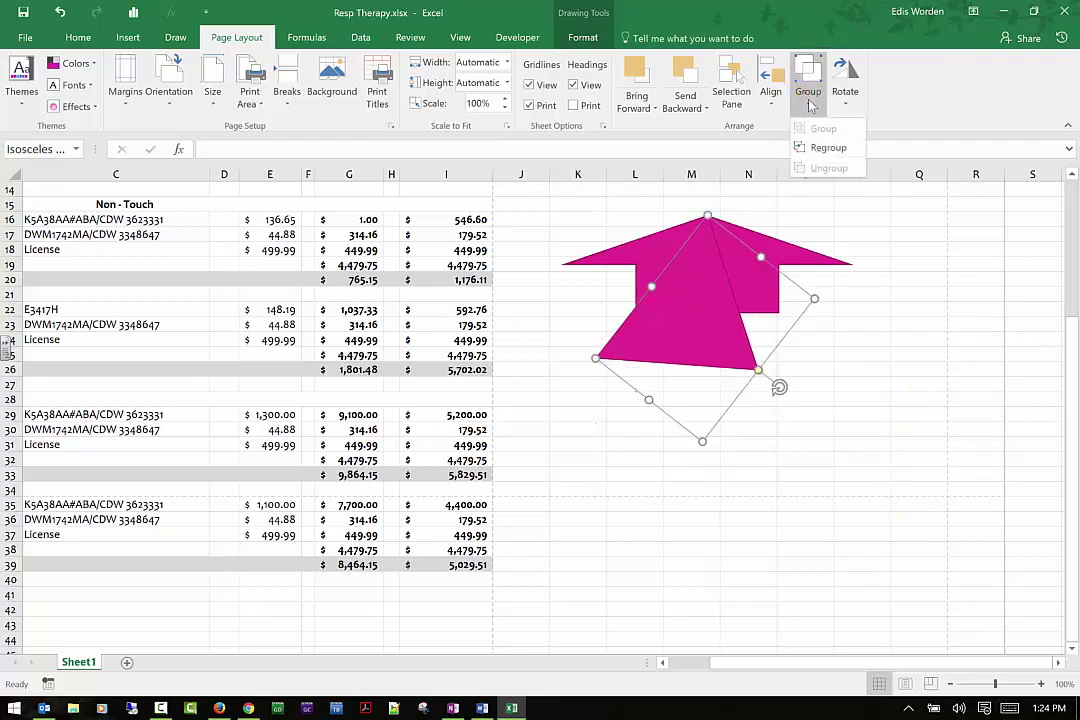
# Group the arrow and triangle into Group 43 and shift it slightly down and right.
pyautogui.click(827, 146)
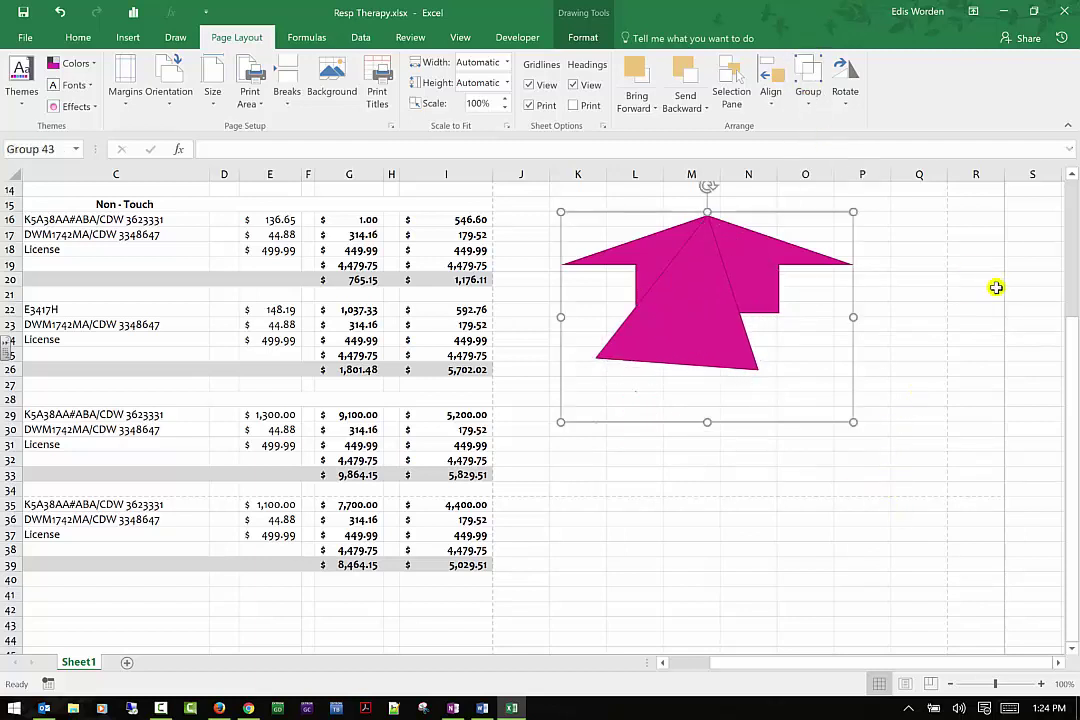
pyautogui.moveTo(670, 282); pyautogui.dragTo(697, 337)
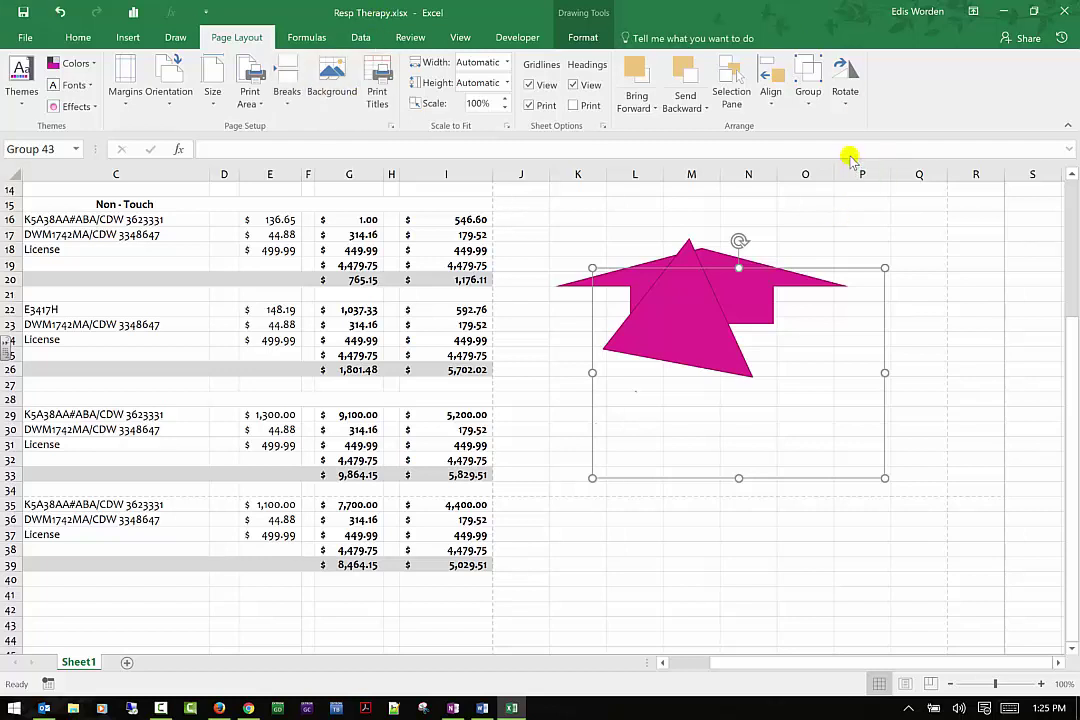
# Apply Rotate Right 90° to the group, then open its Format Shape size and rotation settings.
pyautogui.click(843, 100)
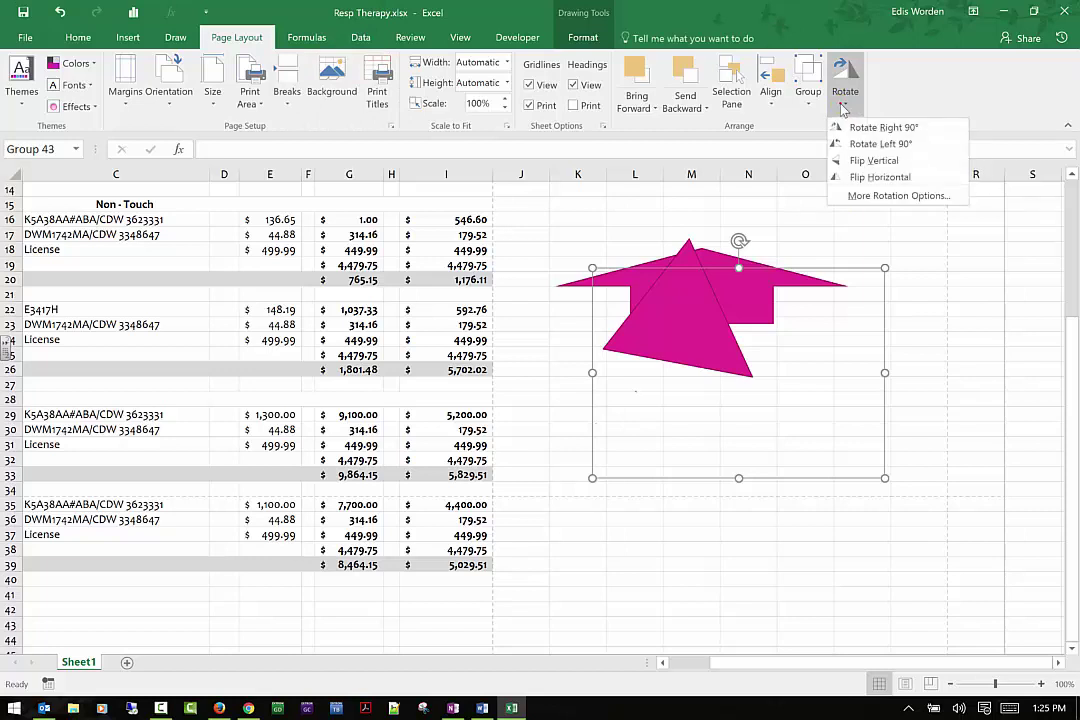
pyautogui.click(898, 128)
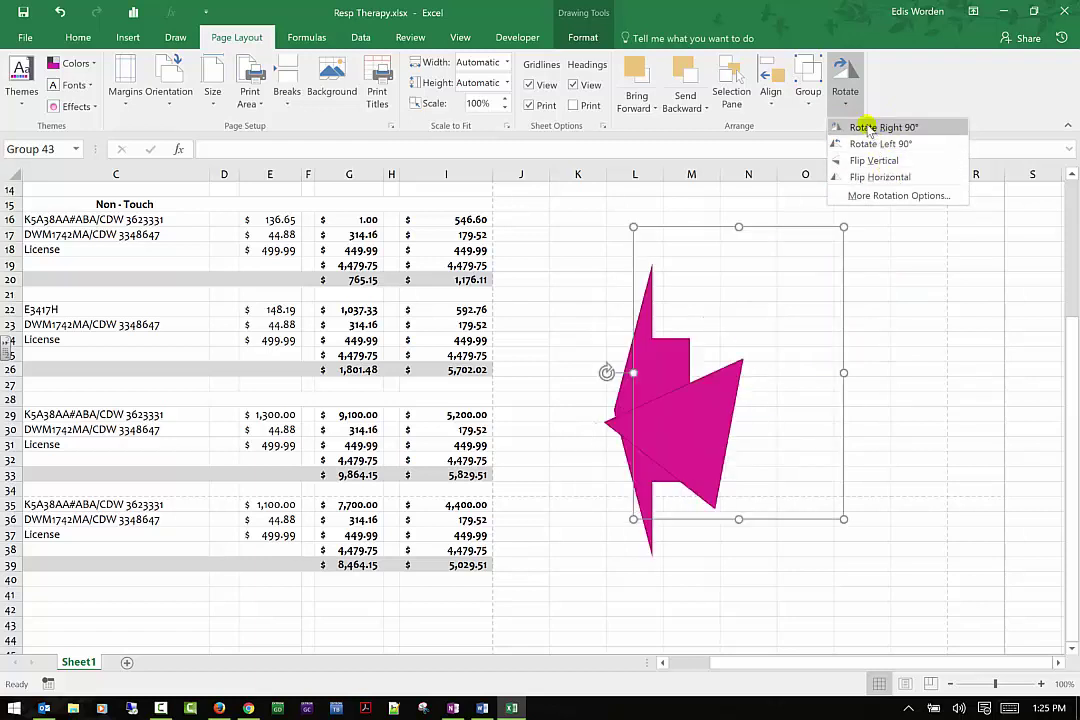
pyautogui.click(927, 198)
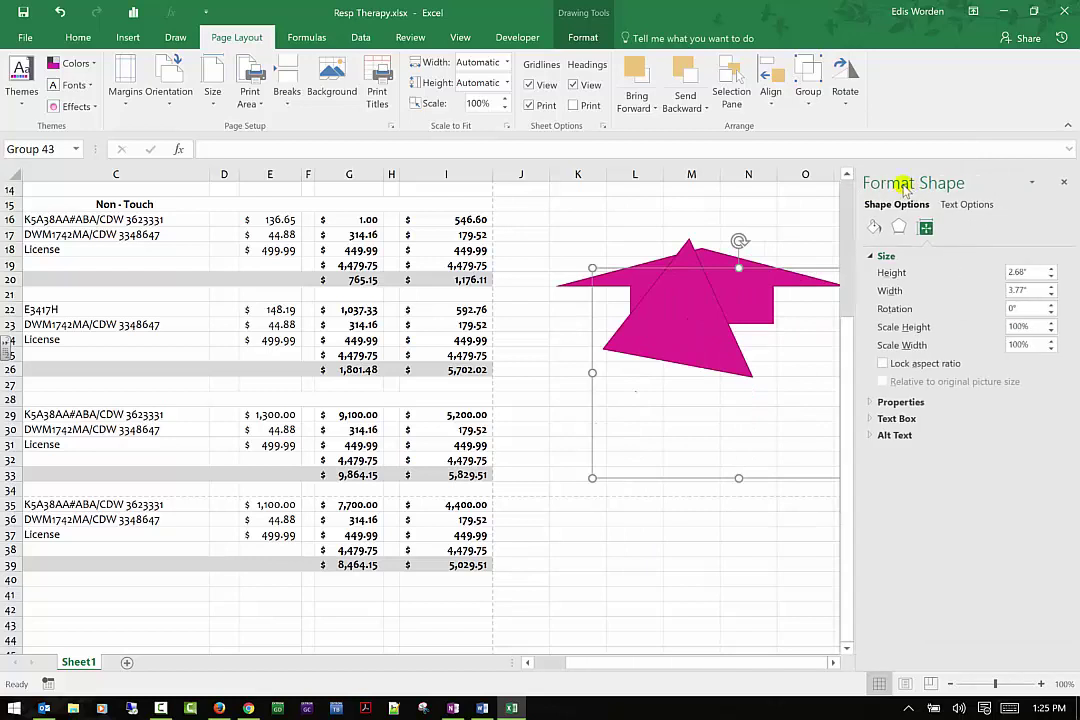
# Lock Group 43's aspect ratio and expand the Properties, Text Box and Alt Text sections.
pyautogui.click(934, 366)
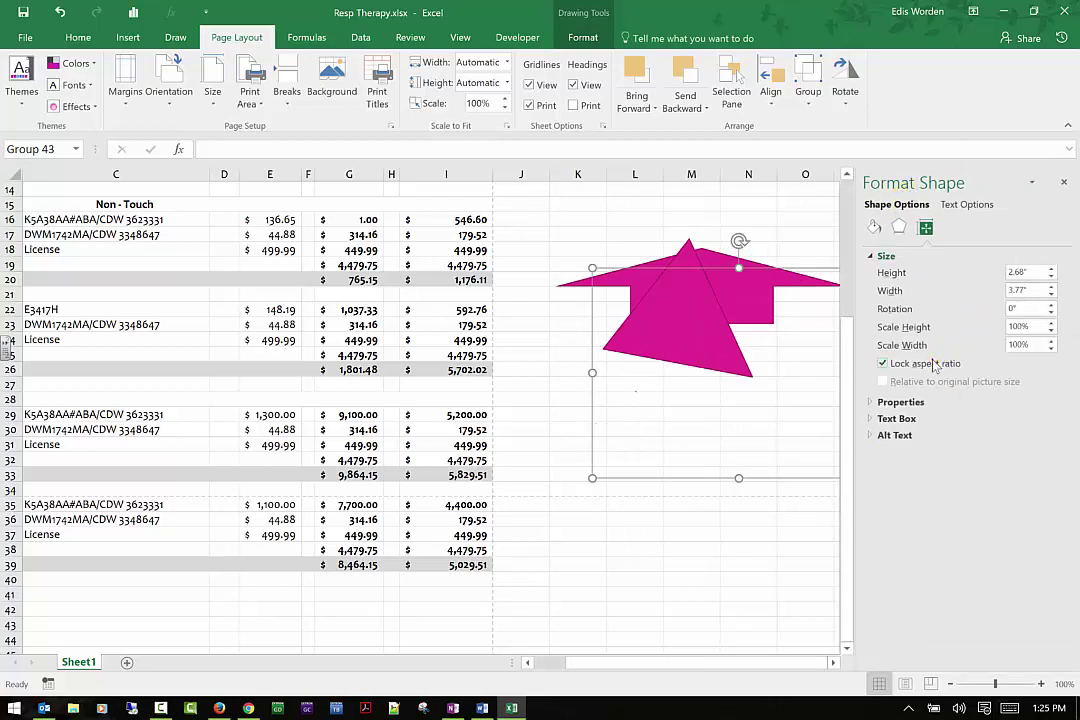
pyautogui.click(871, 405)
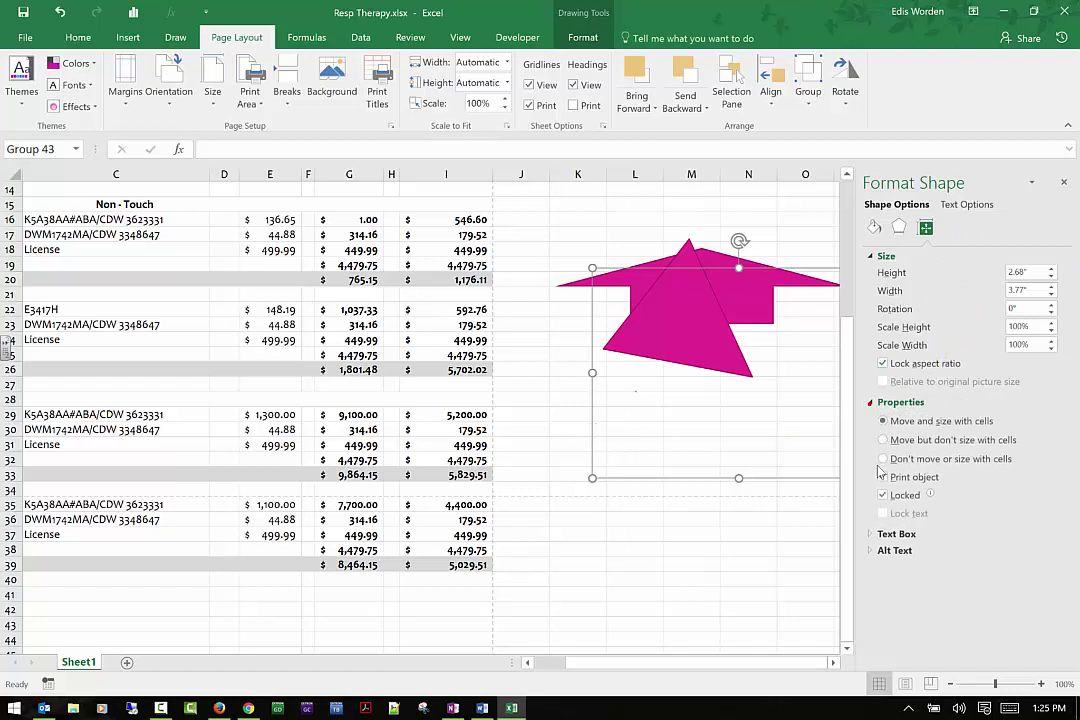
pyautogui.click(871, 535)
pyautogui.scroll(-1, 880, 510)
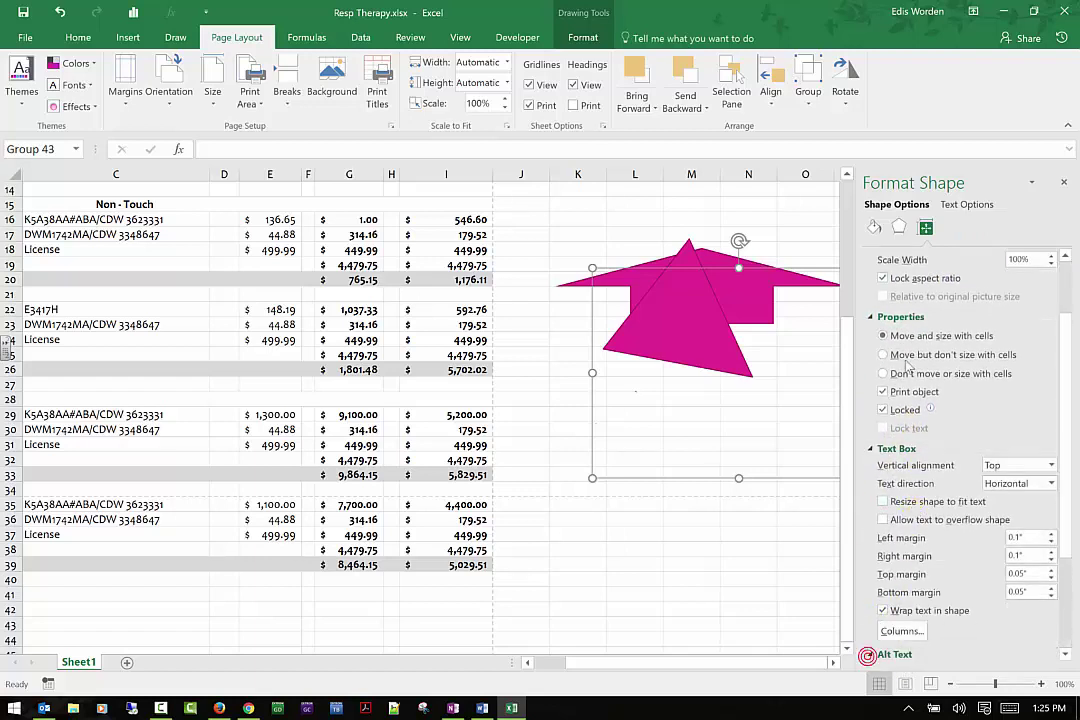
pyautogui.click(869, 652)
pyautogui.scroll(-1, 920, 366)
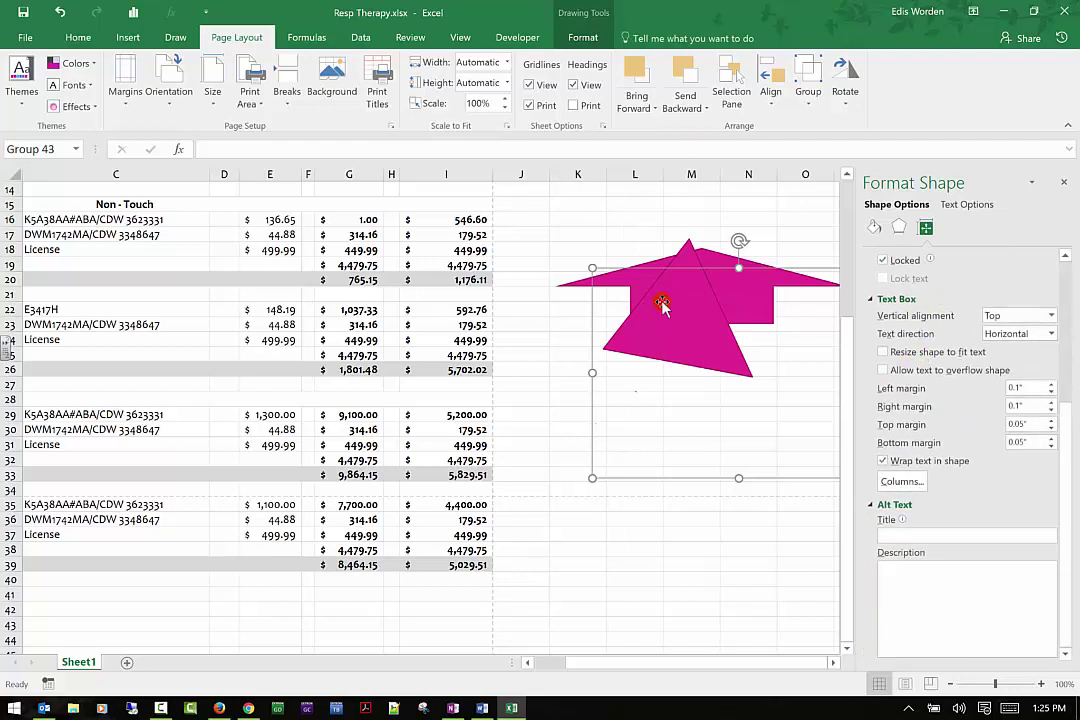
pyautogui.scroll(5, 940, 330)
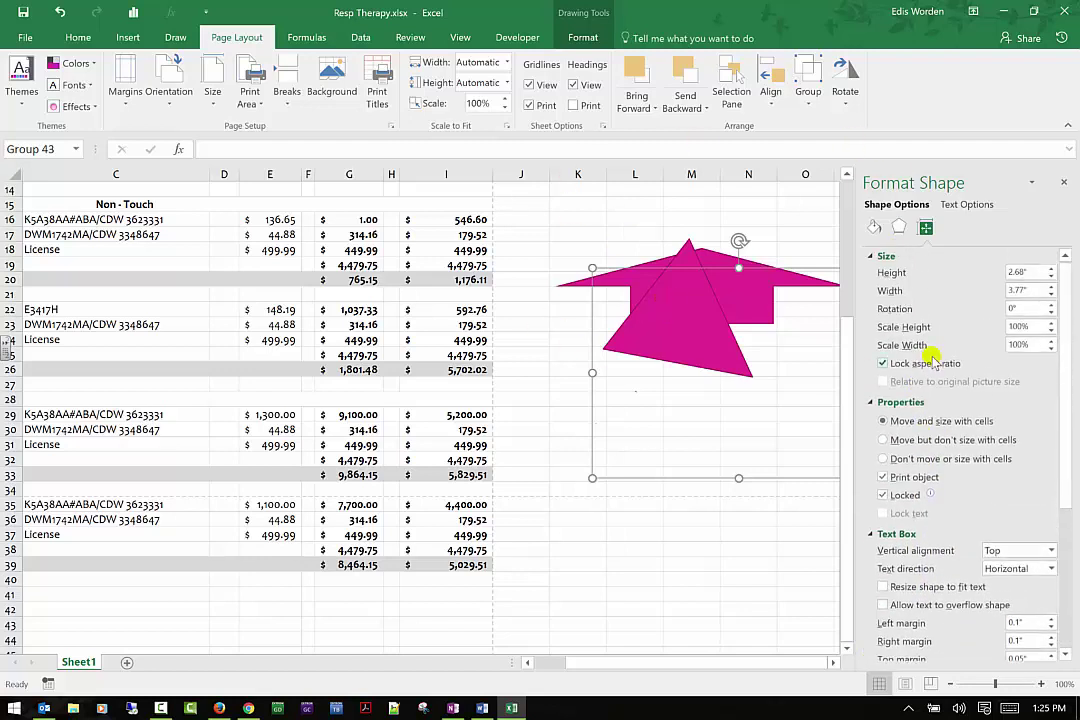
# Reselect the pink group and raise its rotation to 123°.
pyautogui.click(738, 245)
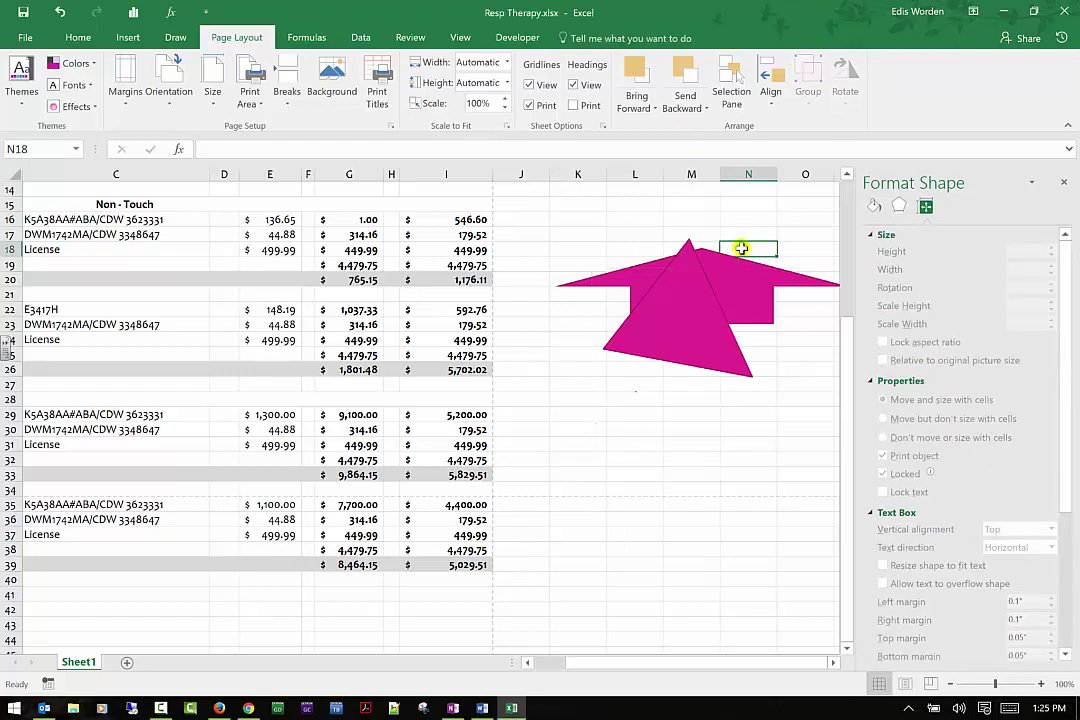
pyautogui.click(845, 85)
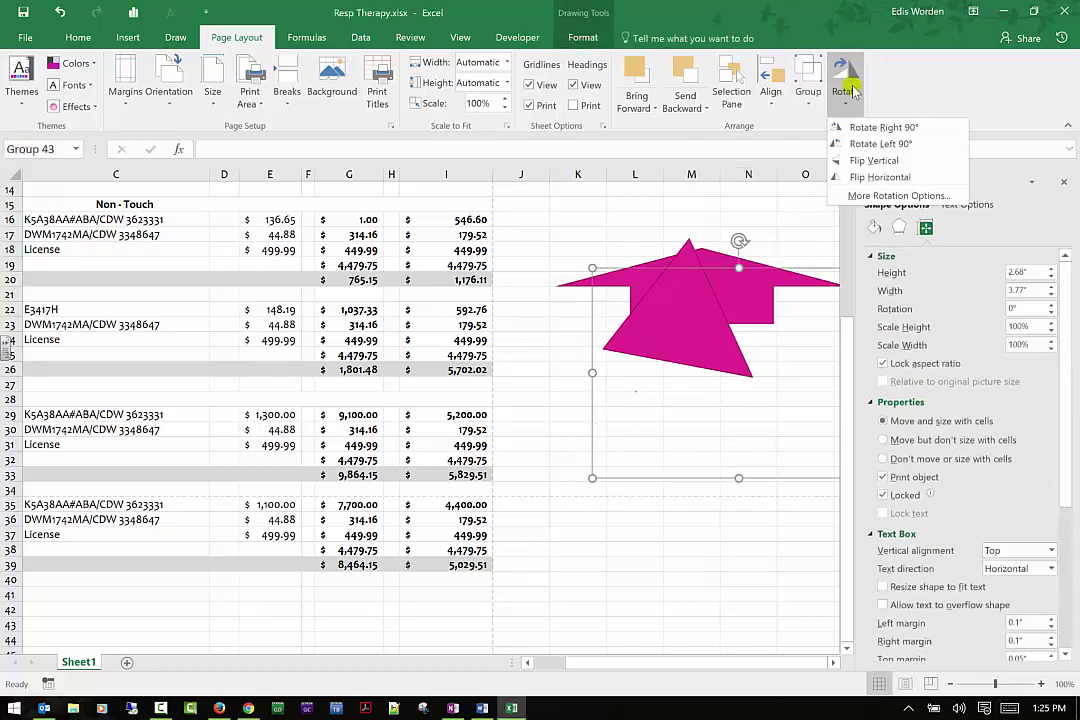
pyautogui.click(888, 198)
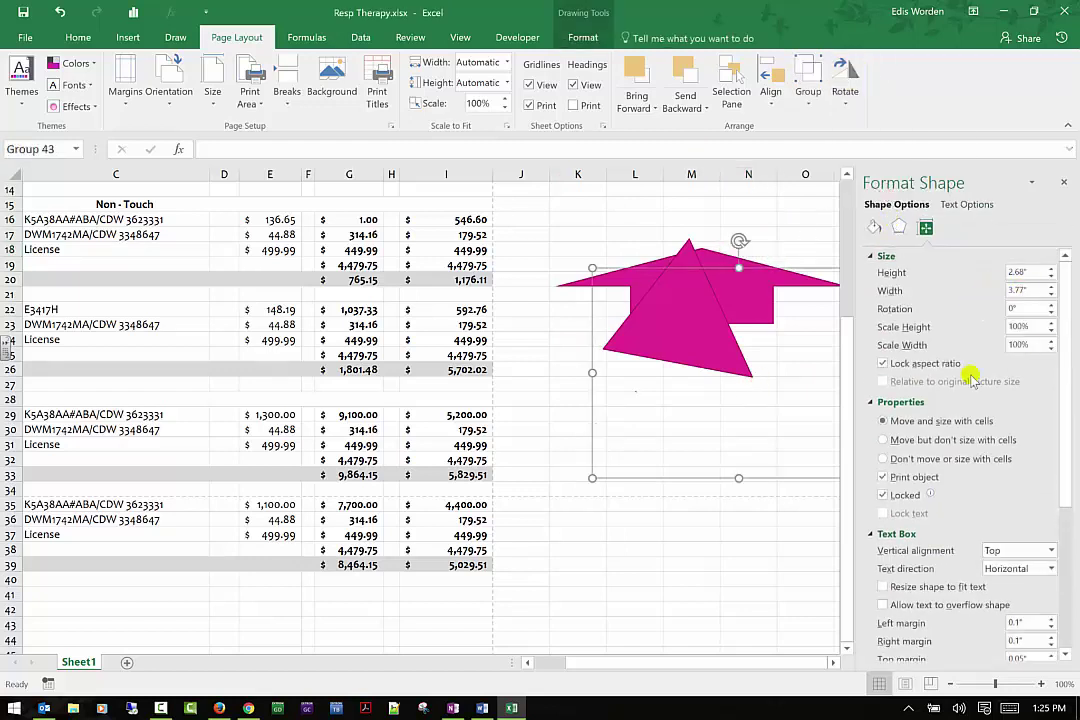
pyautogui.click(1051, 305)
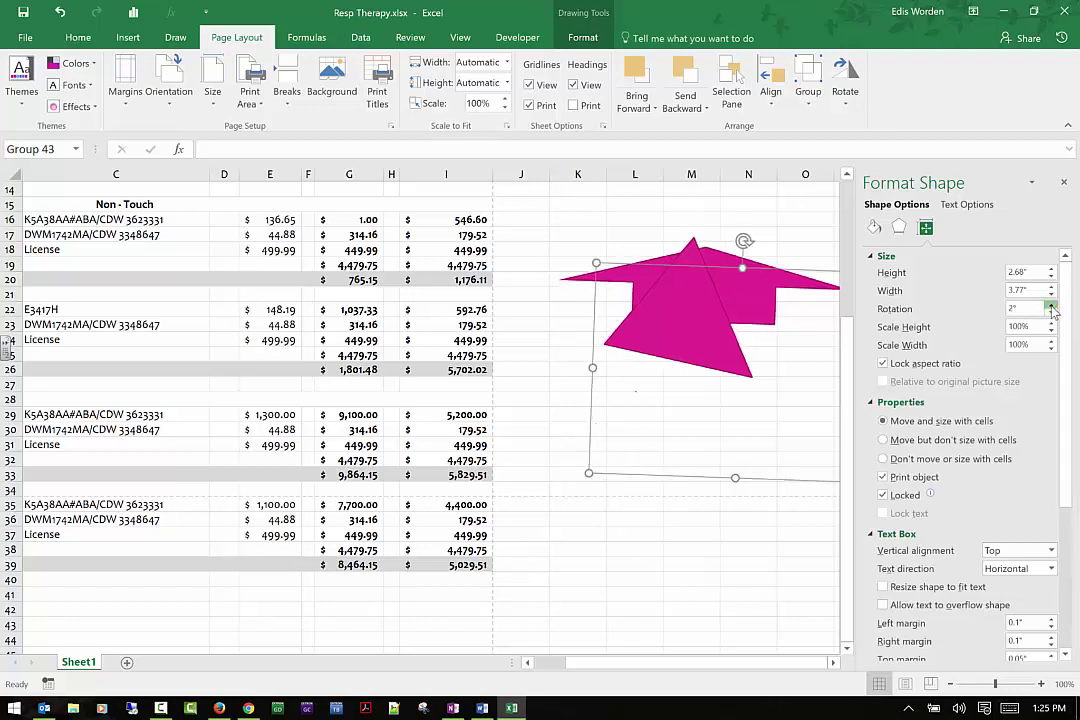
pyautogui.moveTo(1051, 305); pyautogui.dragTo(1051, 308)
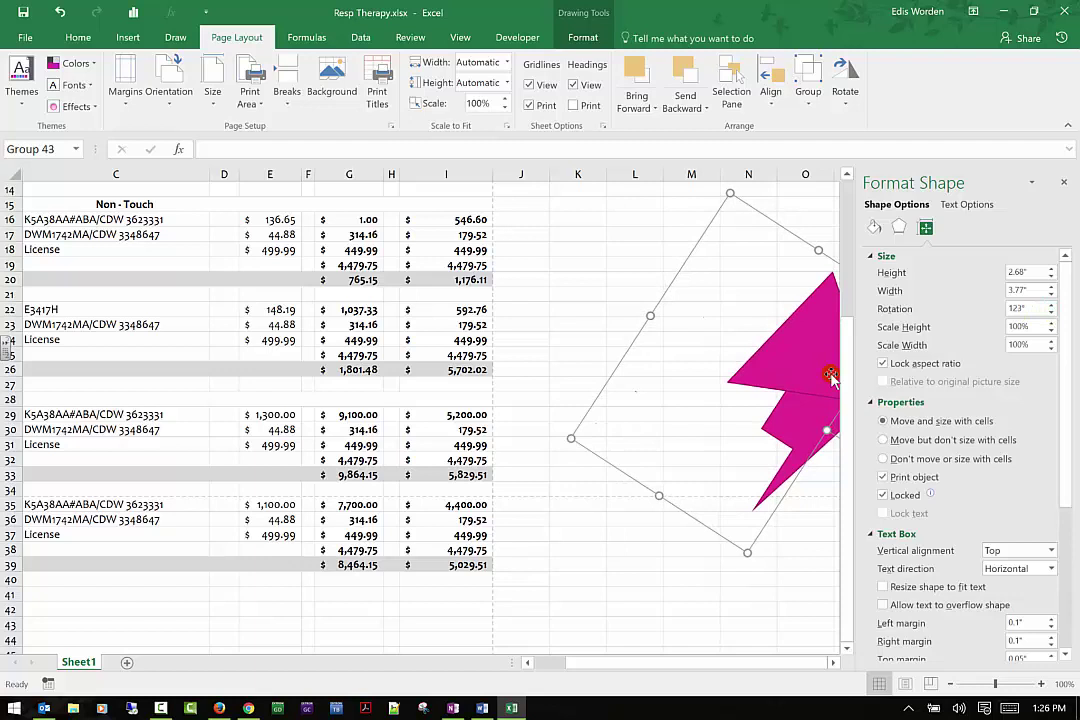
# Collapse the expanded sections, close the Format Shape pane, and undo the rotation.
pyautogui.click(876, 402)
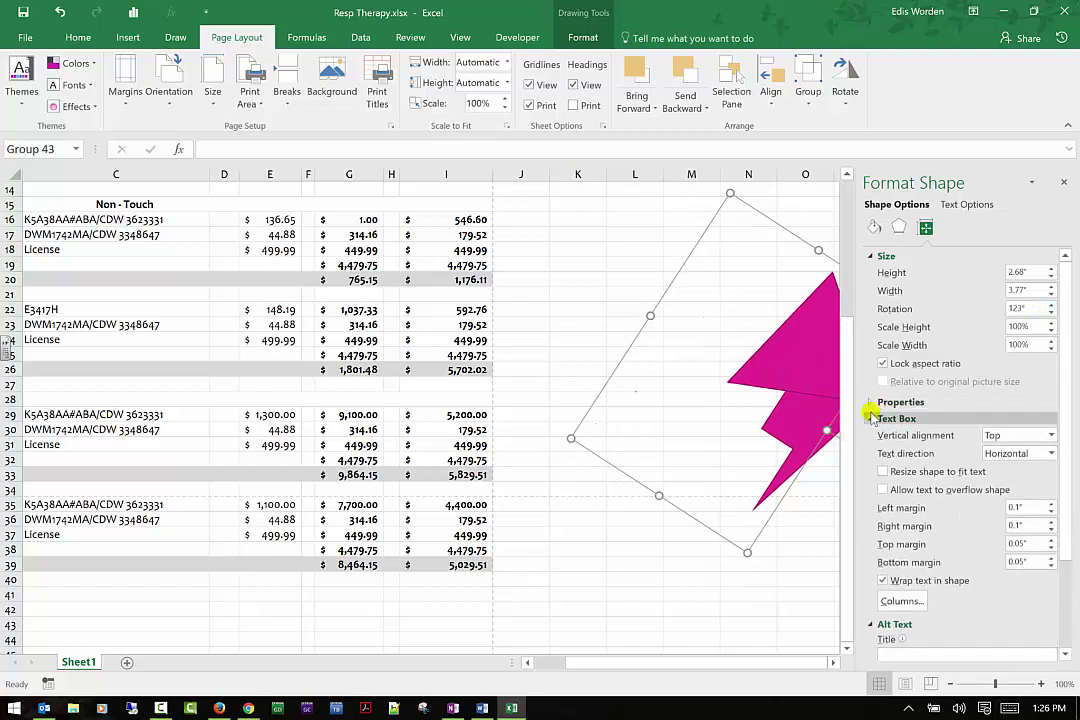
pyautogui.click(871, 419)
pyautogui.click(872, 436)
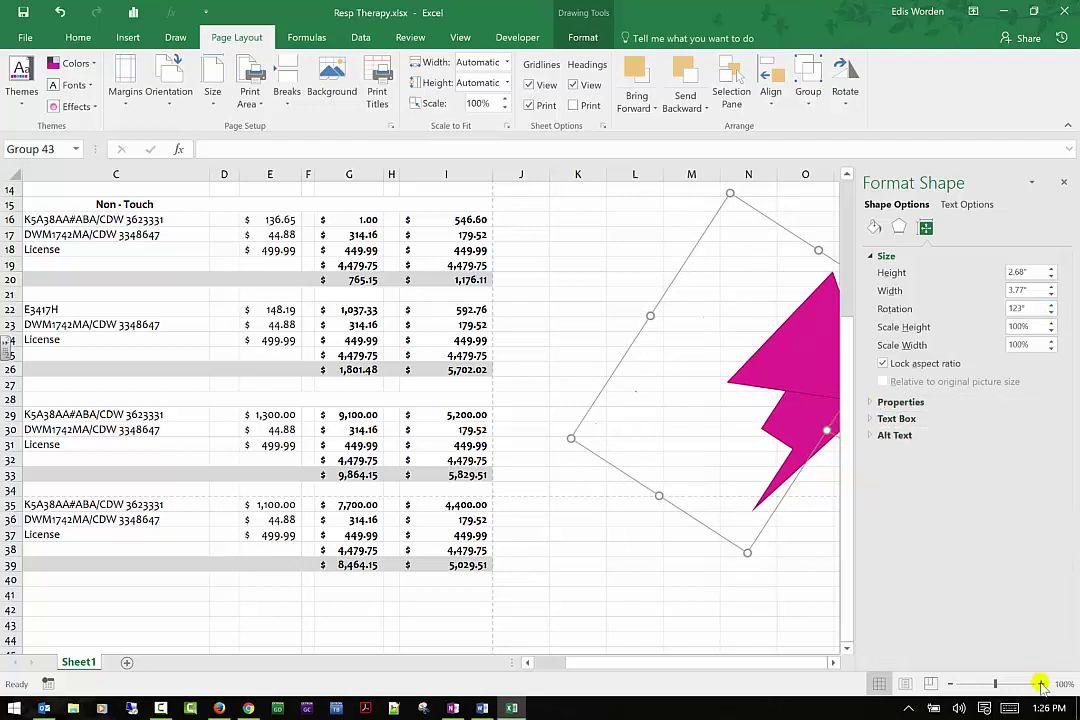
pyautogui.click(1063, 181)
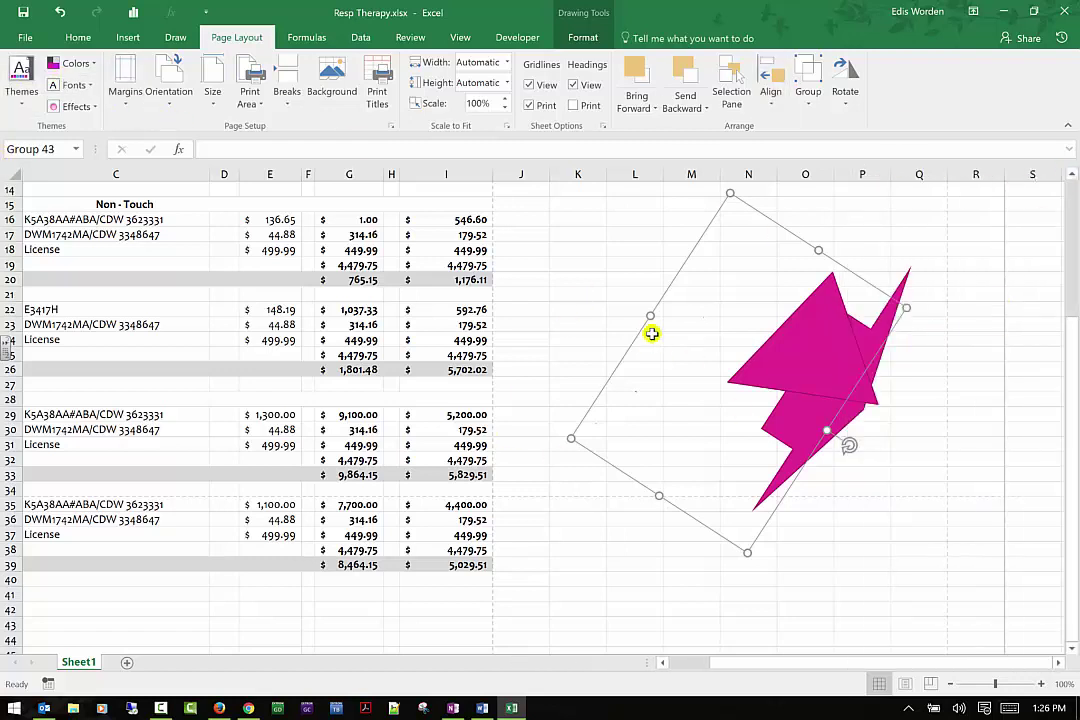
pyautogui.click(57, 12)
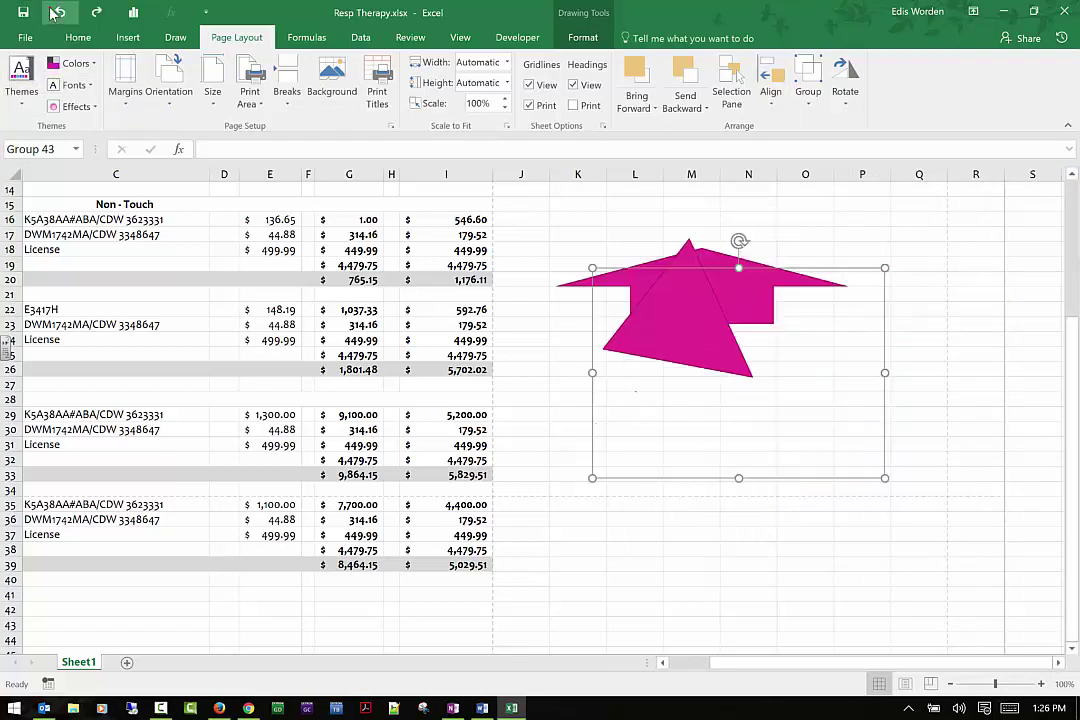
pyautogui.click(1025, 391)
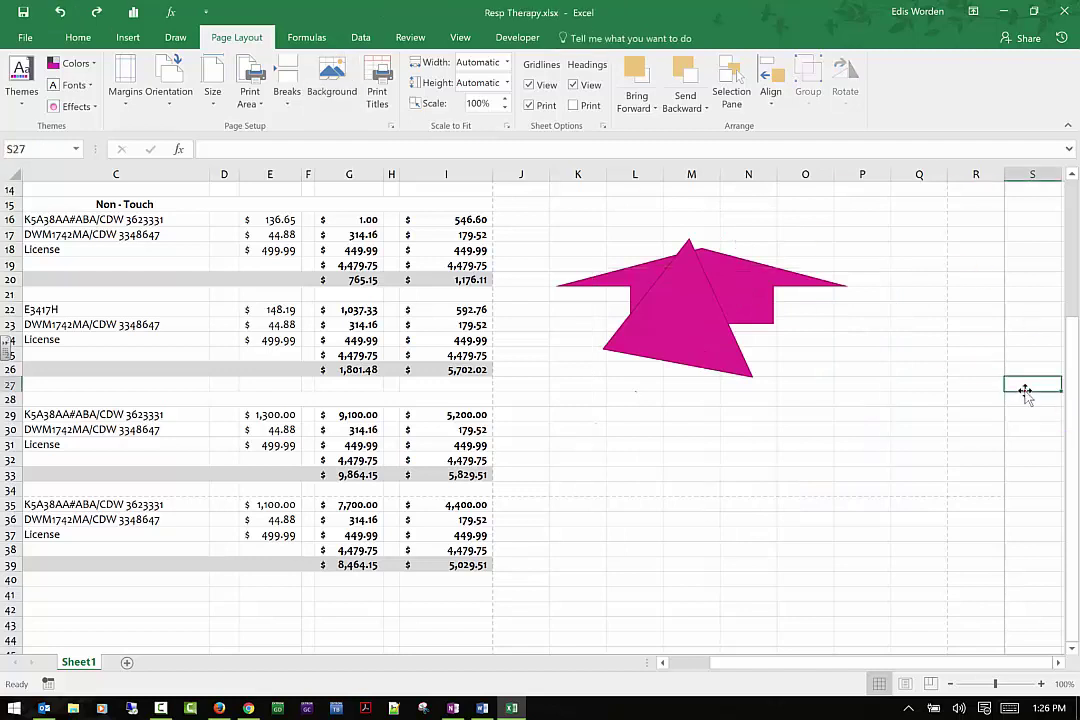
pyautogui.click(1025, 391)
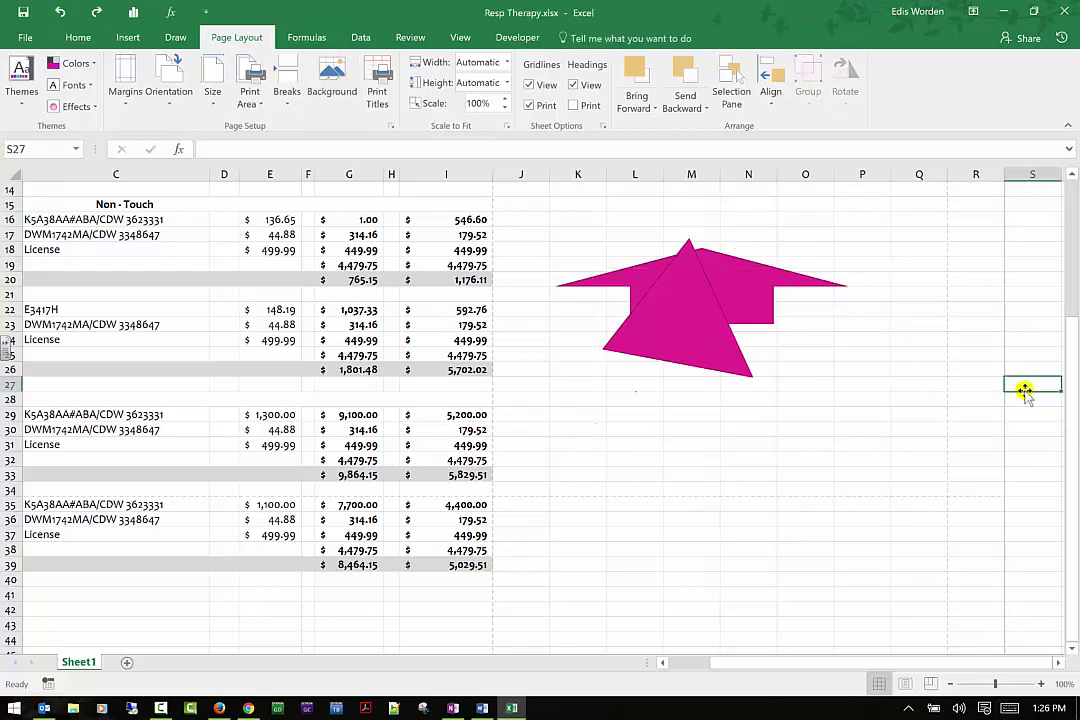